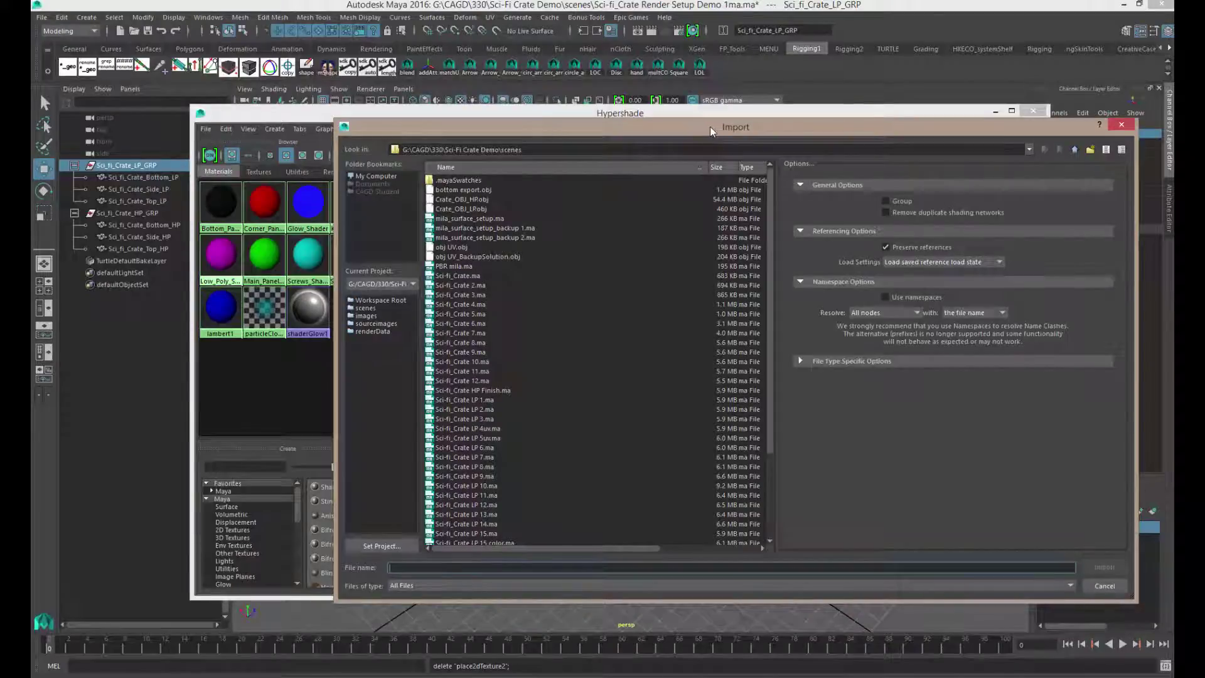
Import the PBR mila.ma scene file from the scenes folder into the crate scene.
drag(714, 125, 655, 133)
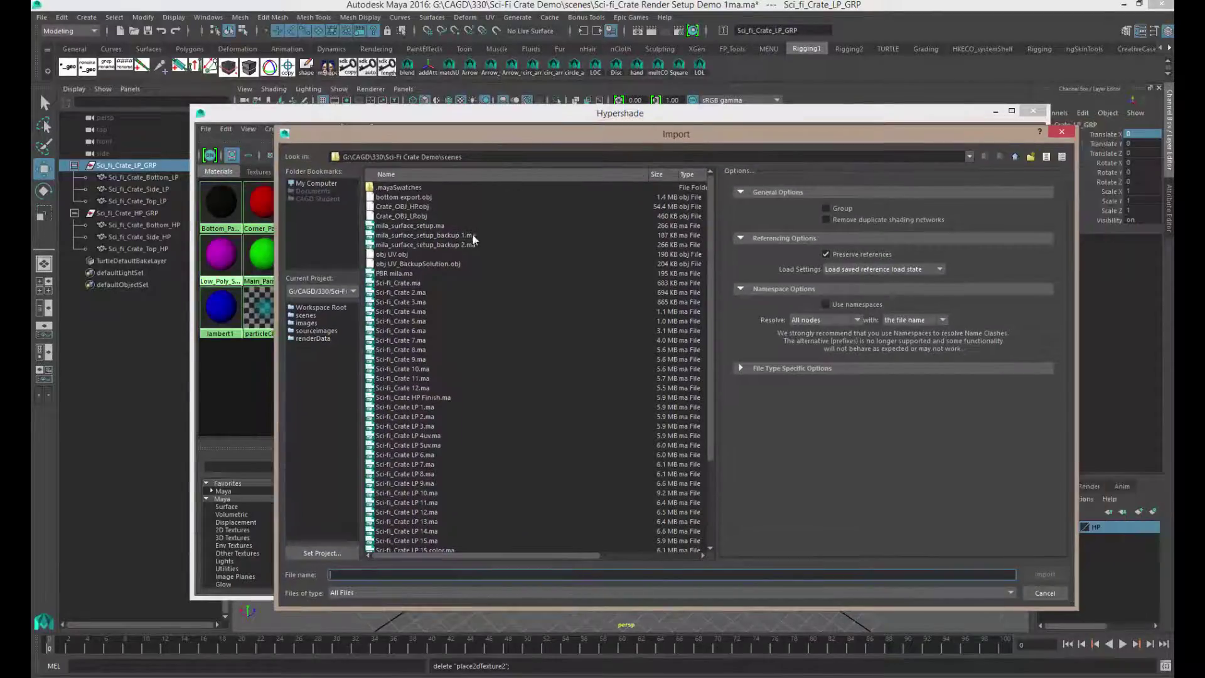
click(401, 275)
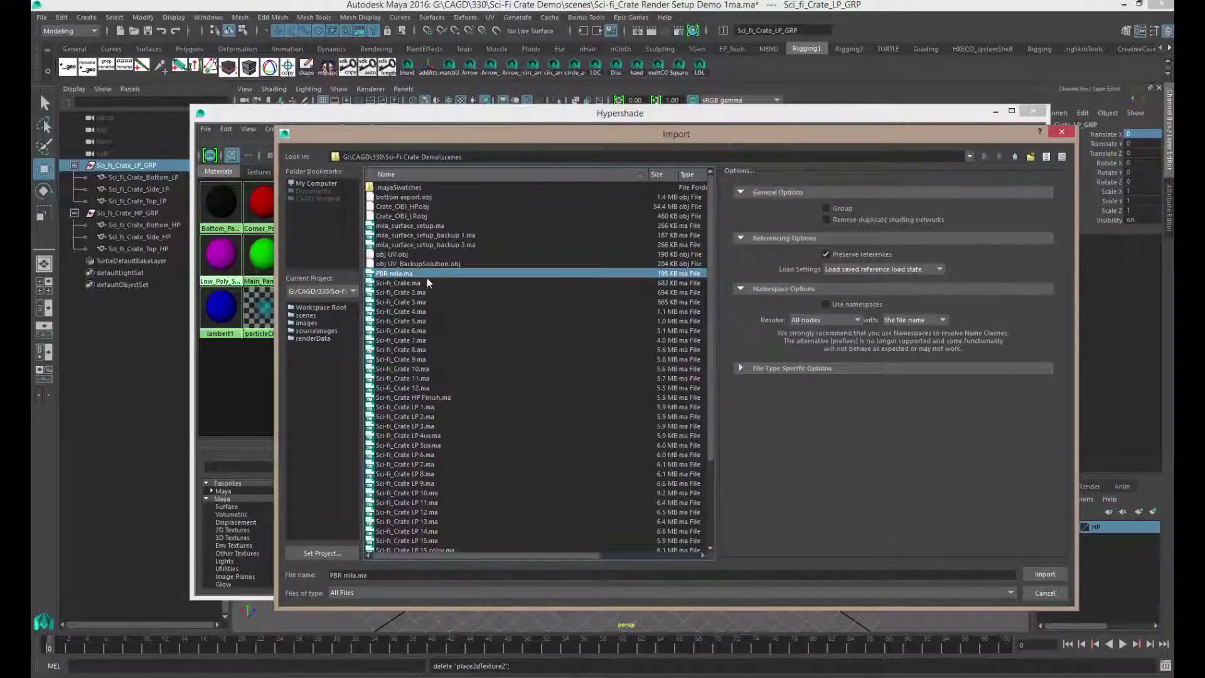
click(1038, 572)
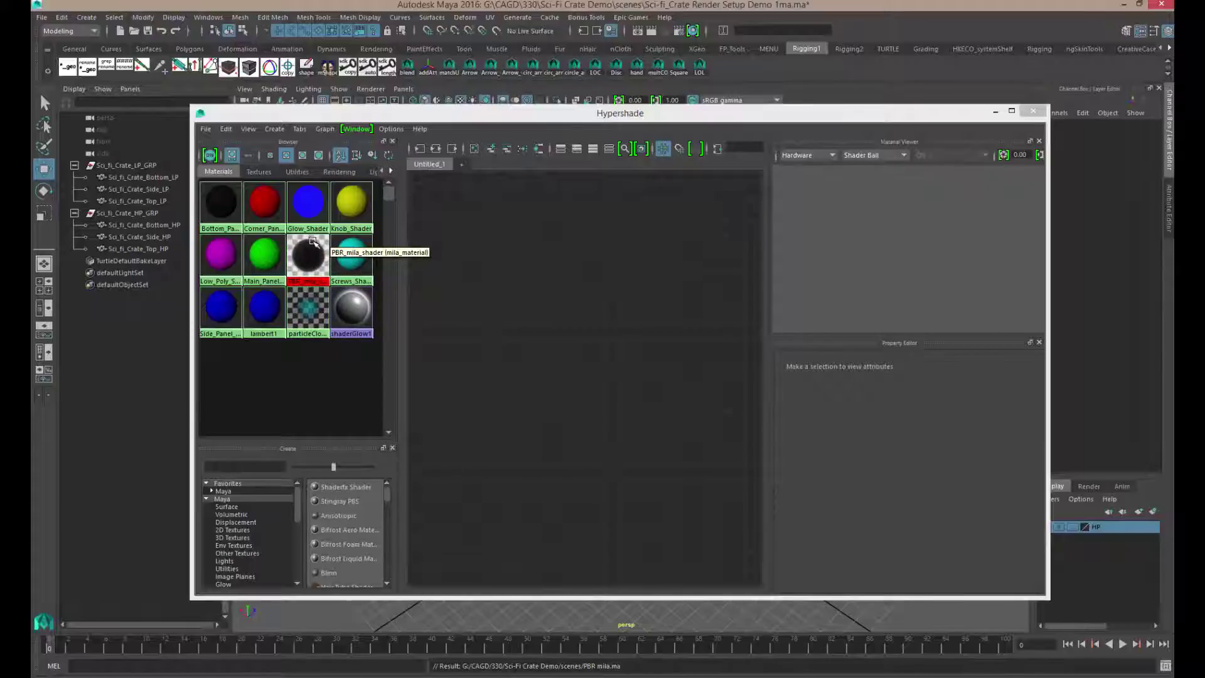
Set Render Using to mental ray in Render Settings, then close the window.
click(678, 32)
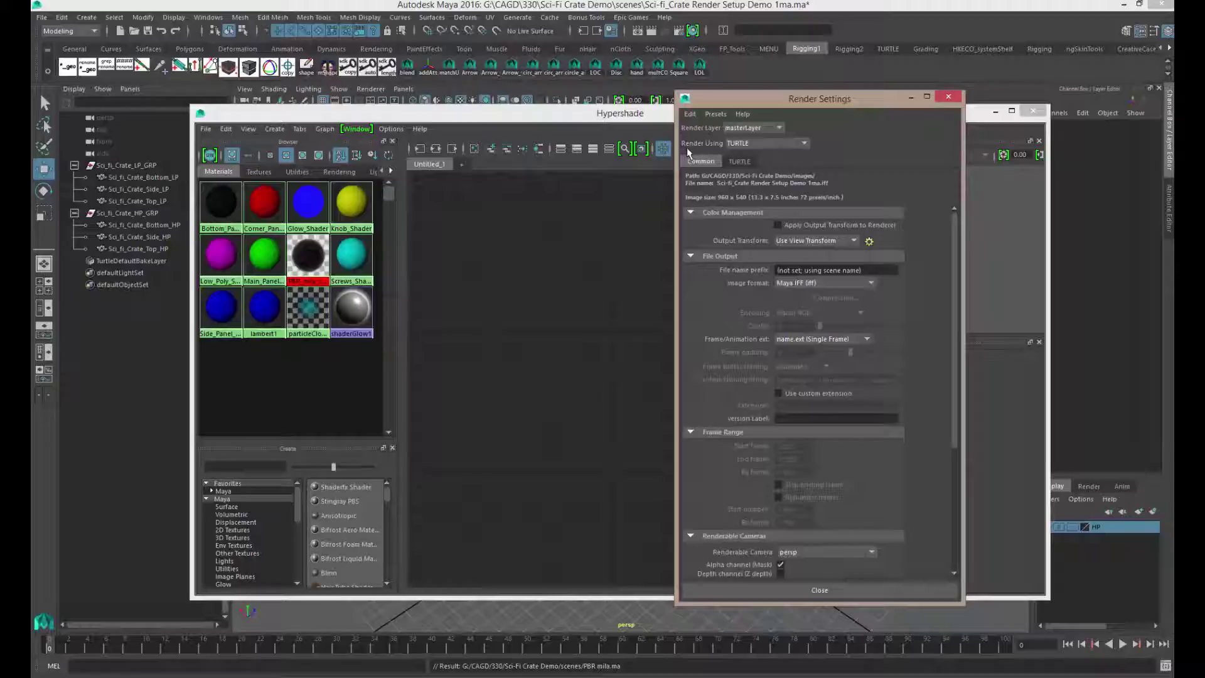
click(738, 145)
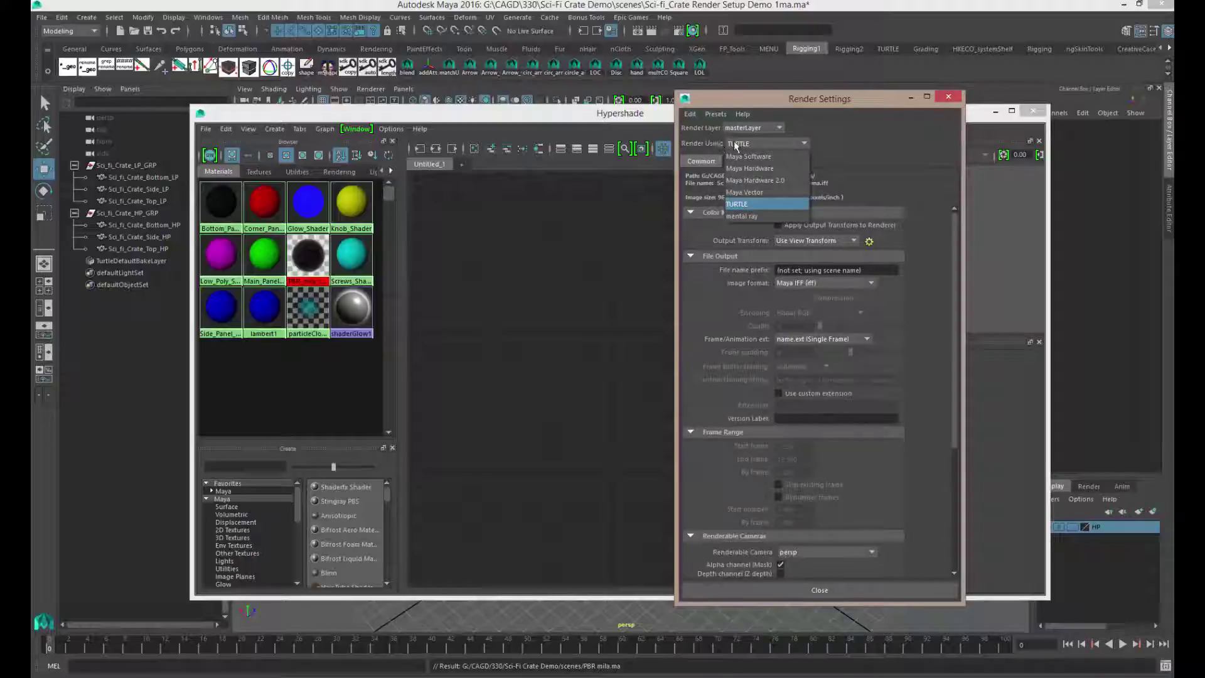
click(755, 217)
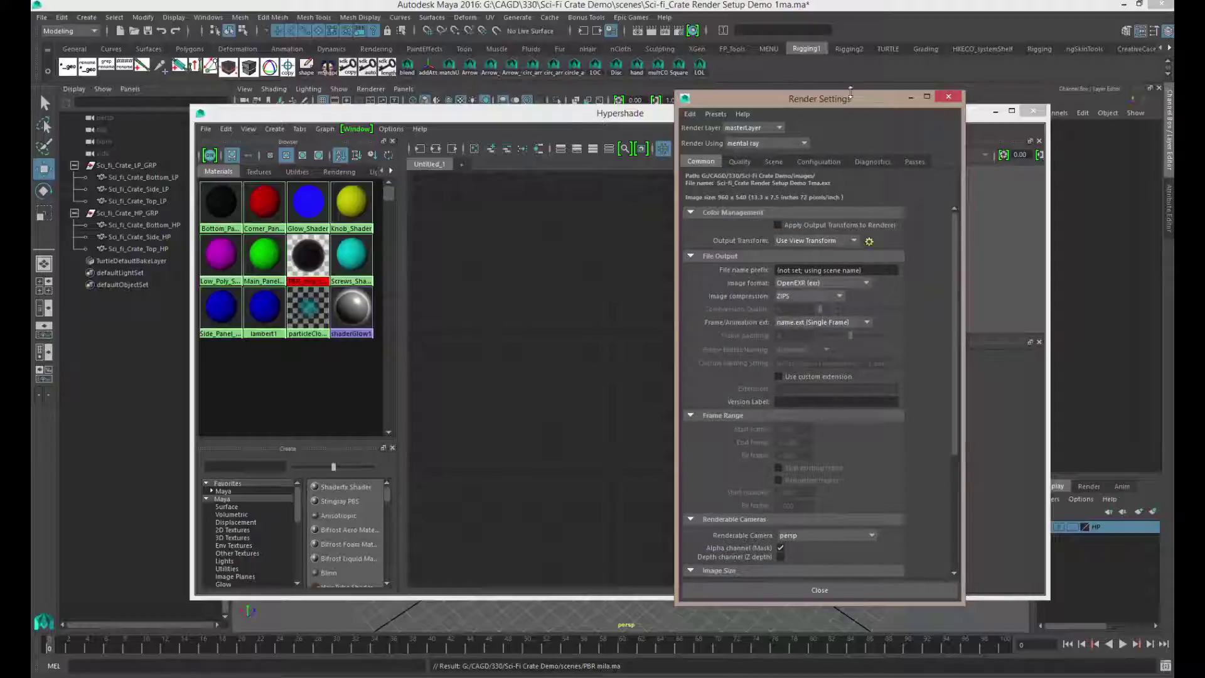
drag(846, 103, 795, 111)
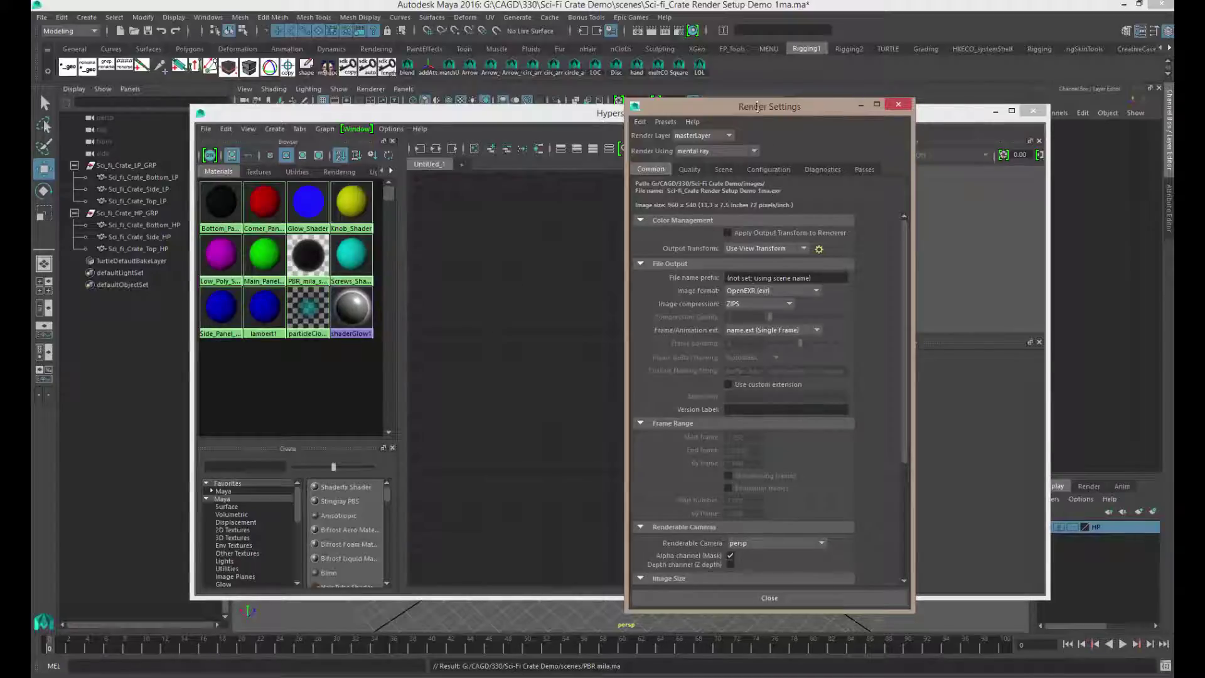
click(728, 151)
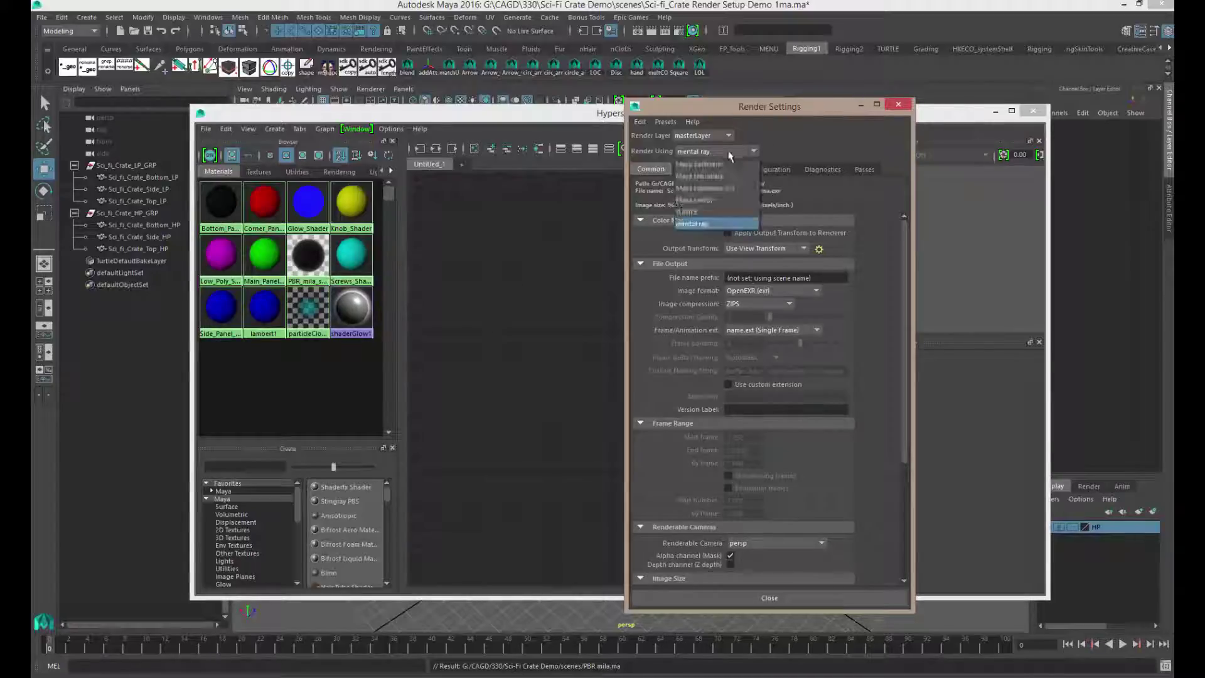
click(904, 111)
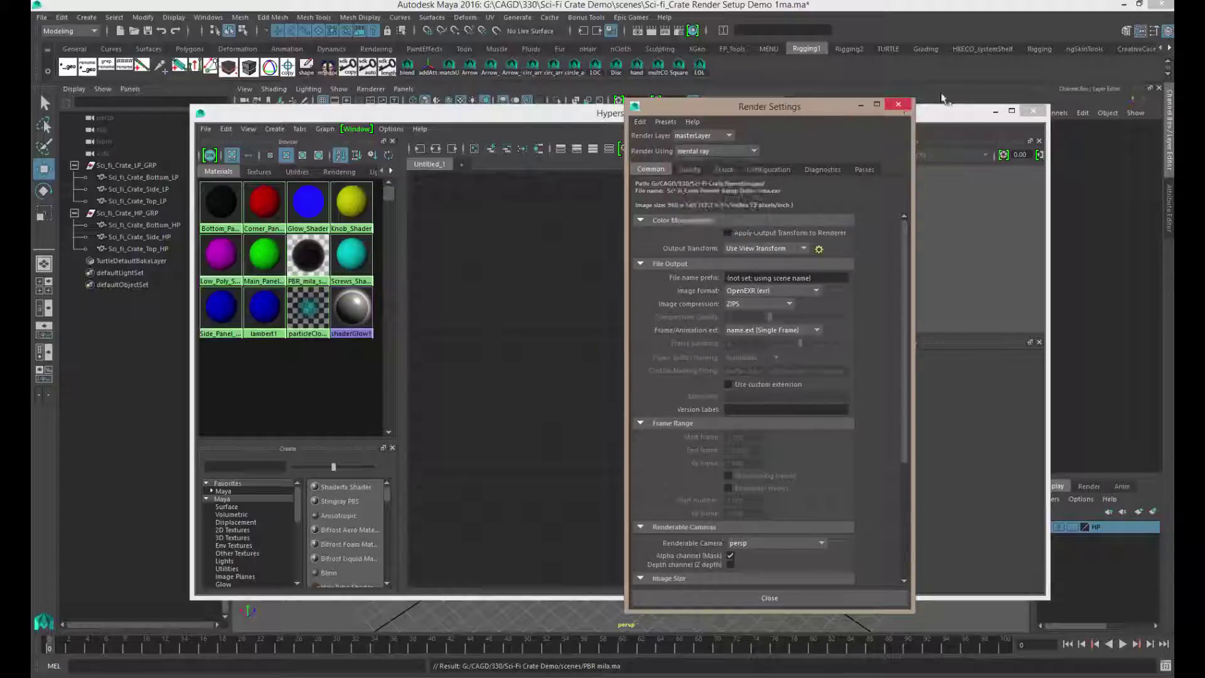
click(898, 104)
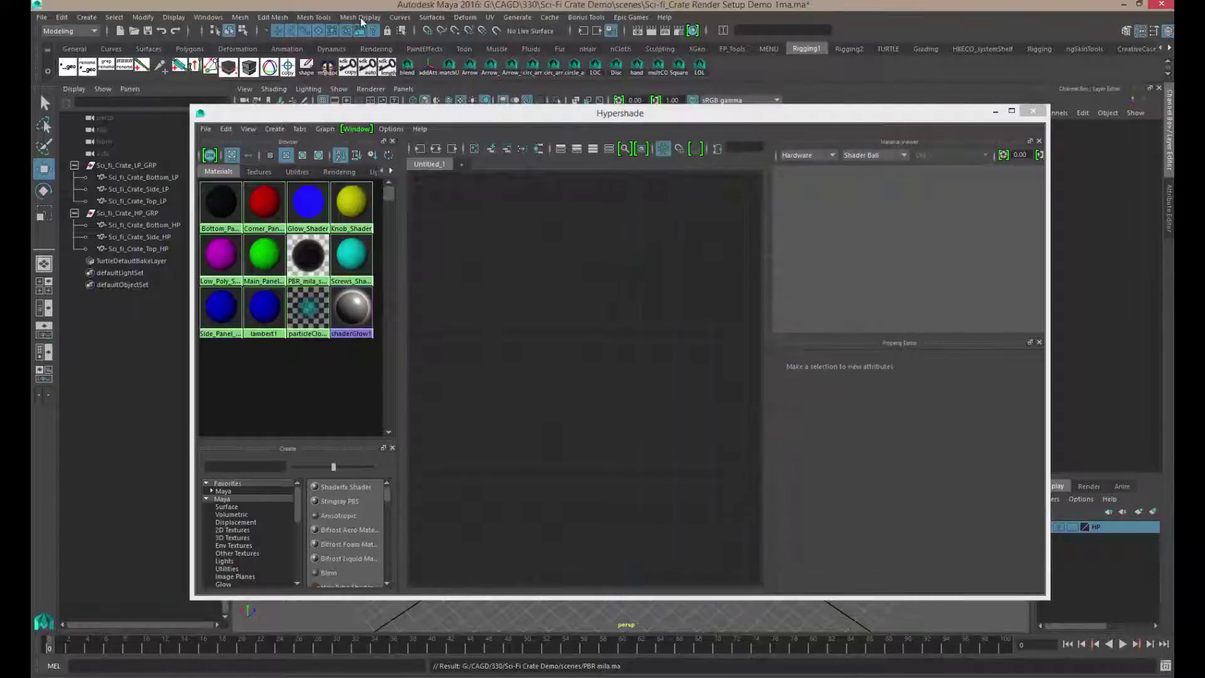
click(213, 19)
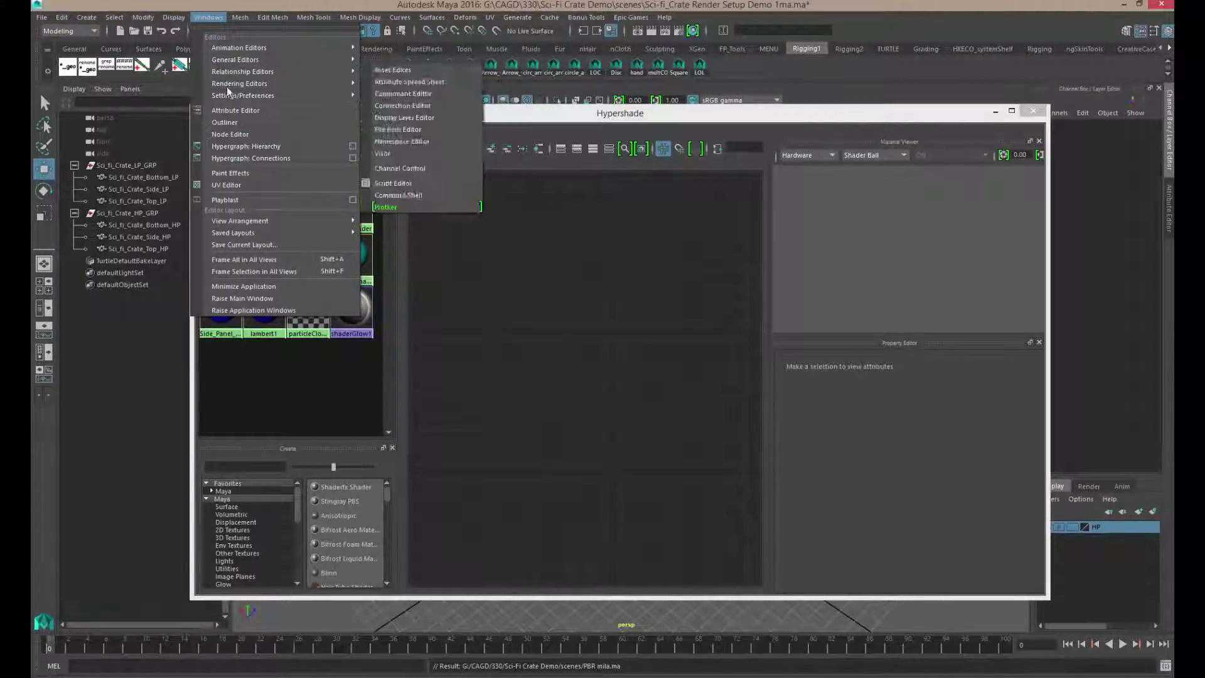
mouse_move(231, 96)
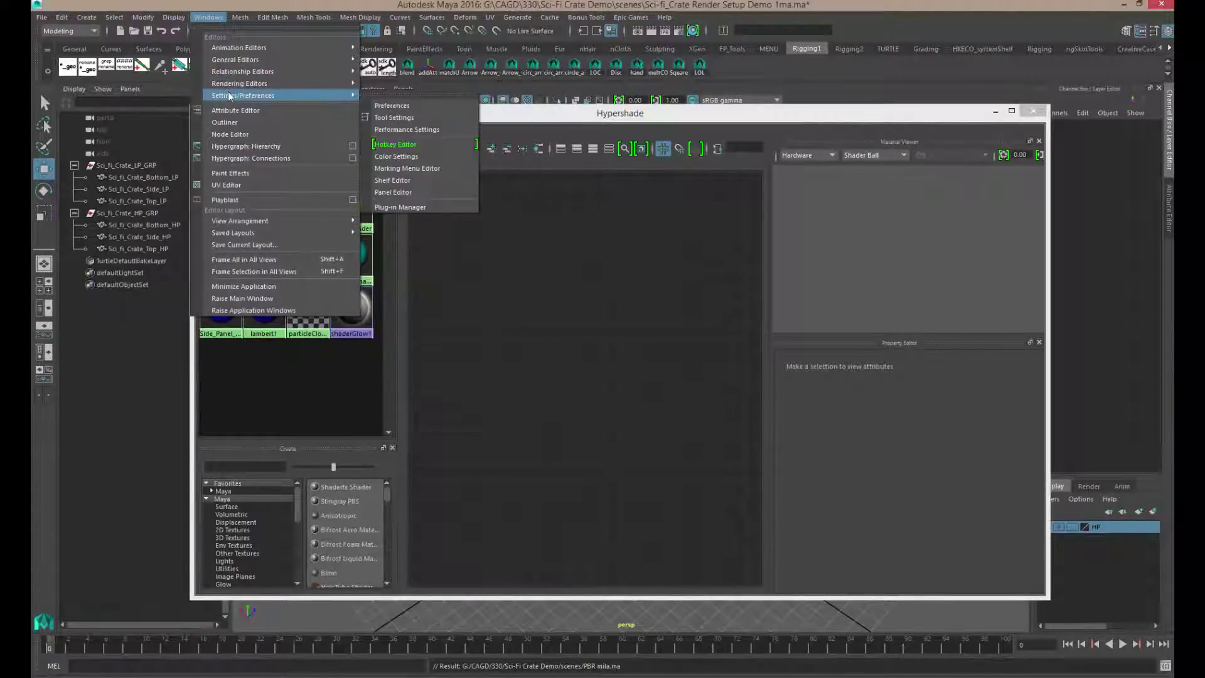
click(408, 207)
drag(878, 153, 751, 104)
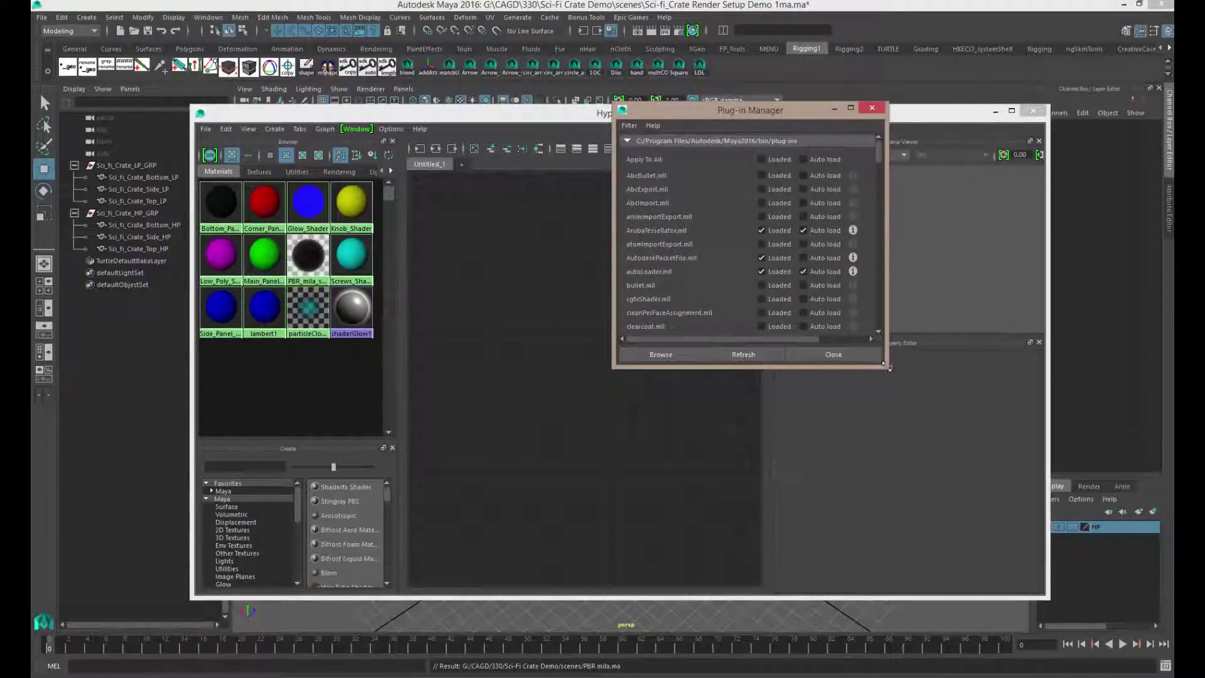
drag(888, 367, 939, 546)
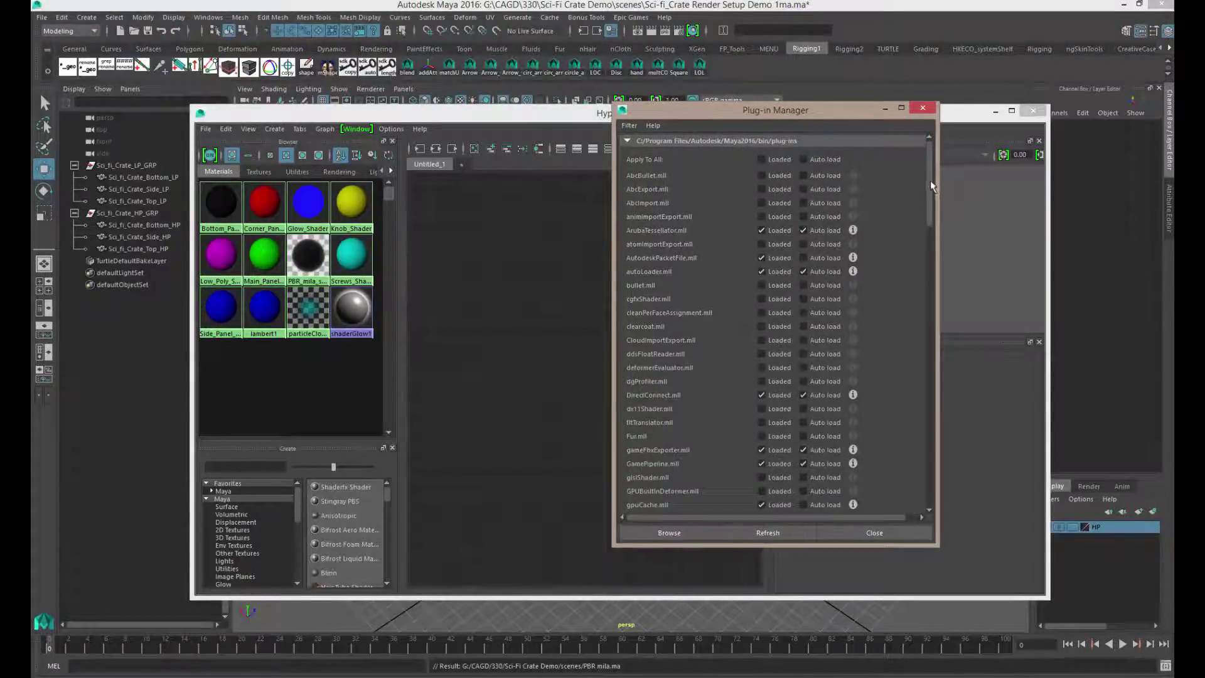
drag(930, 180, 937, 378)
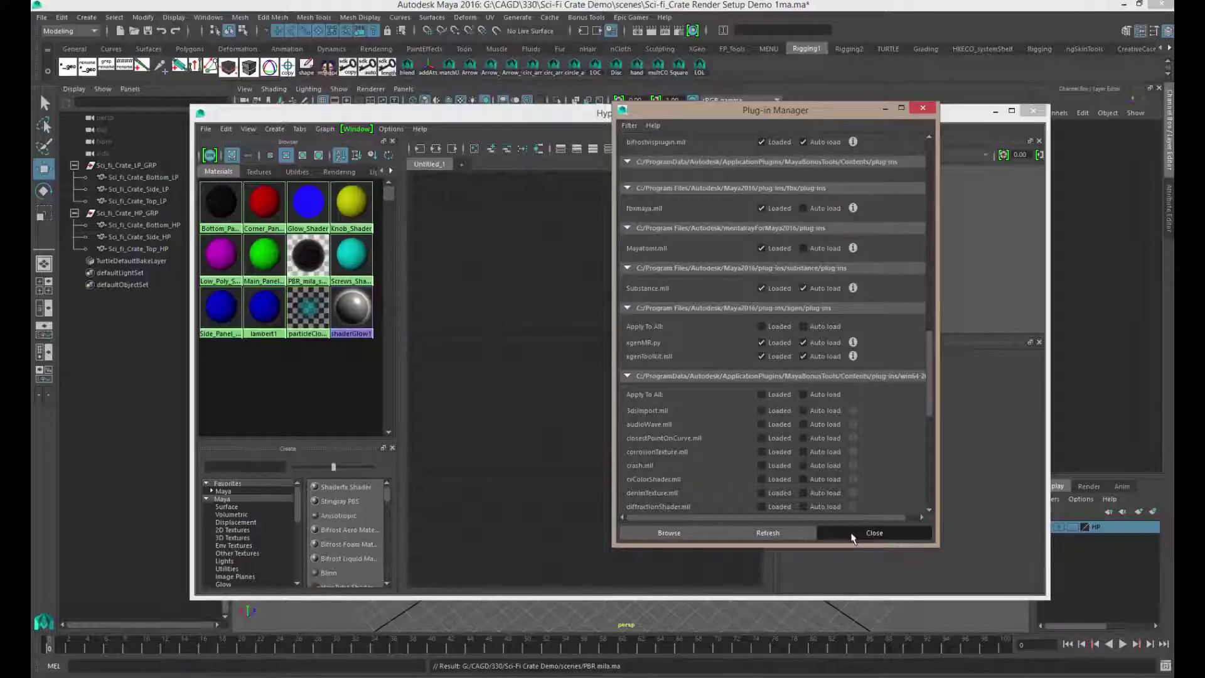
click(875, 533)
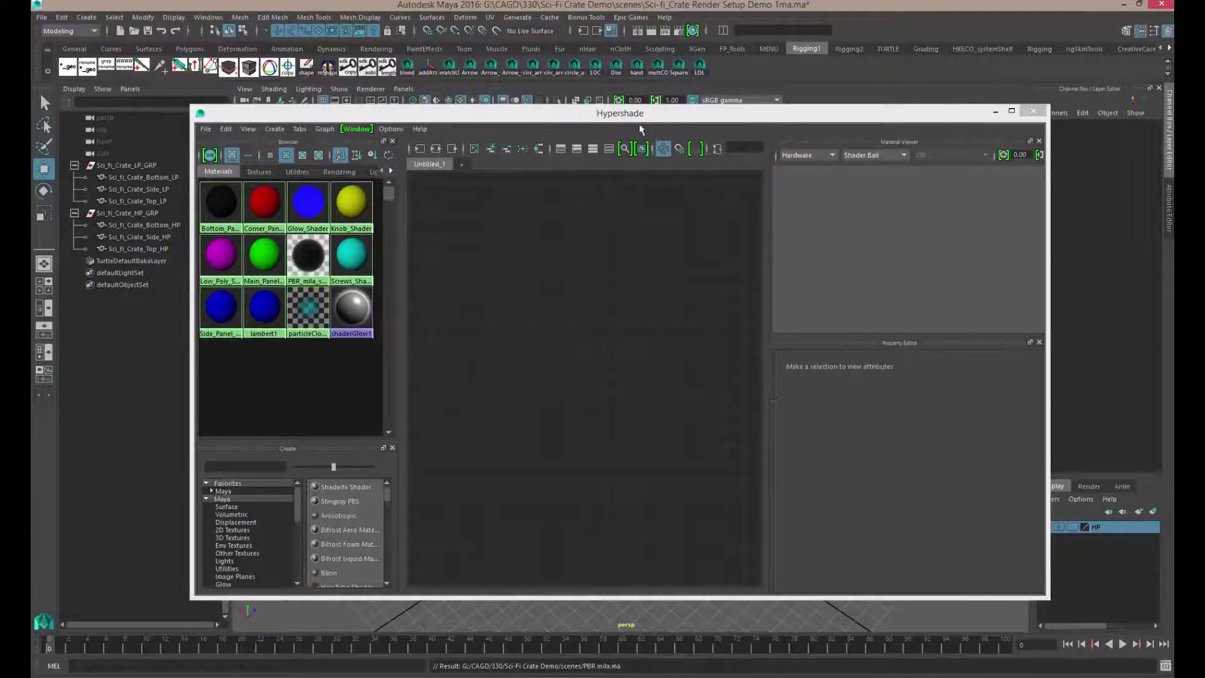
Move and enlarge the Hypershade, then select PBR_mila_shader to show its attributes and shader ball.
drag(639, 125, 622, 114)
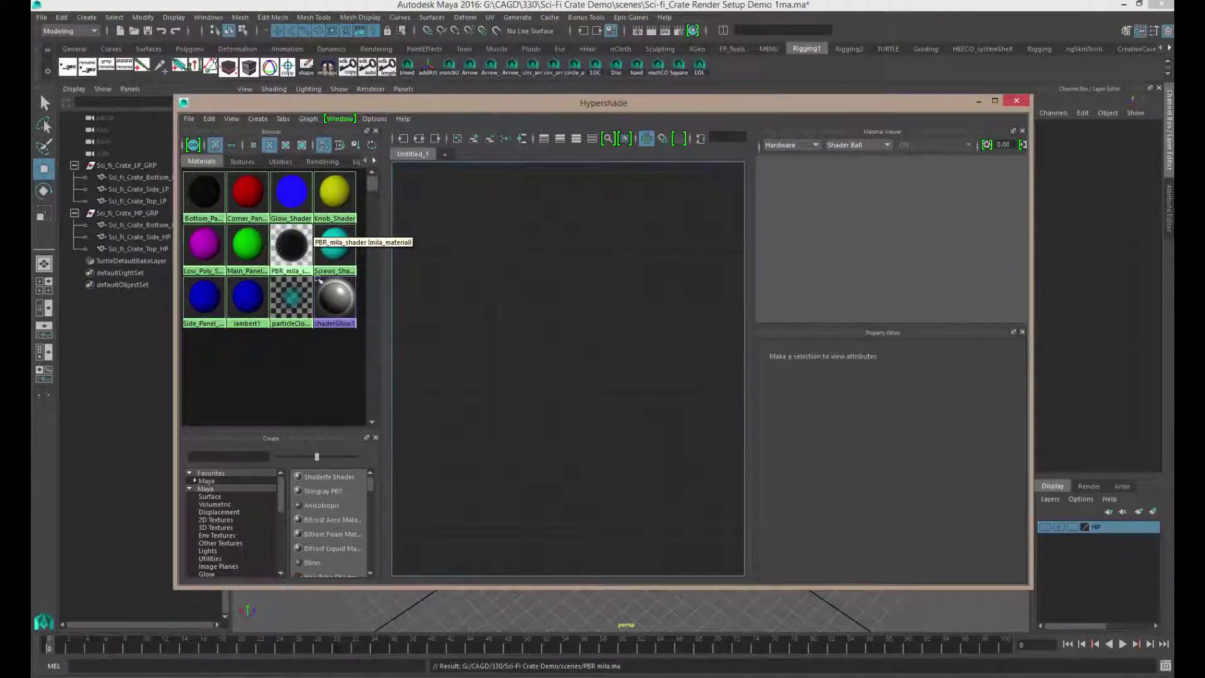
drag(1030, 589, 1135, 620)
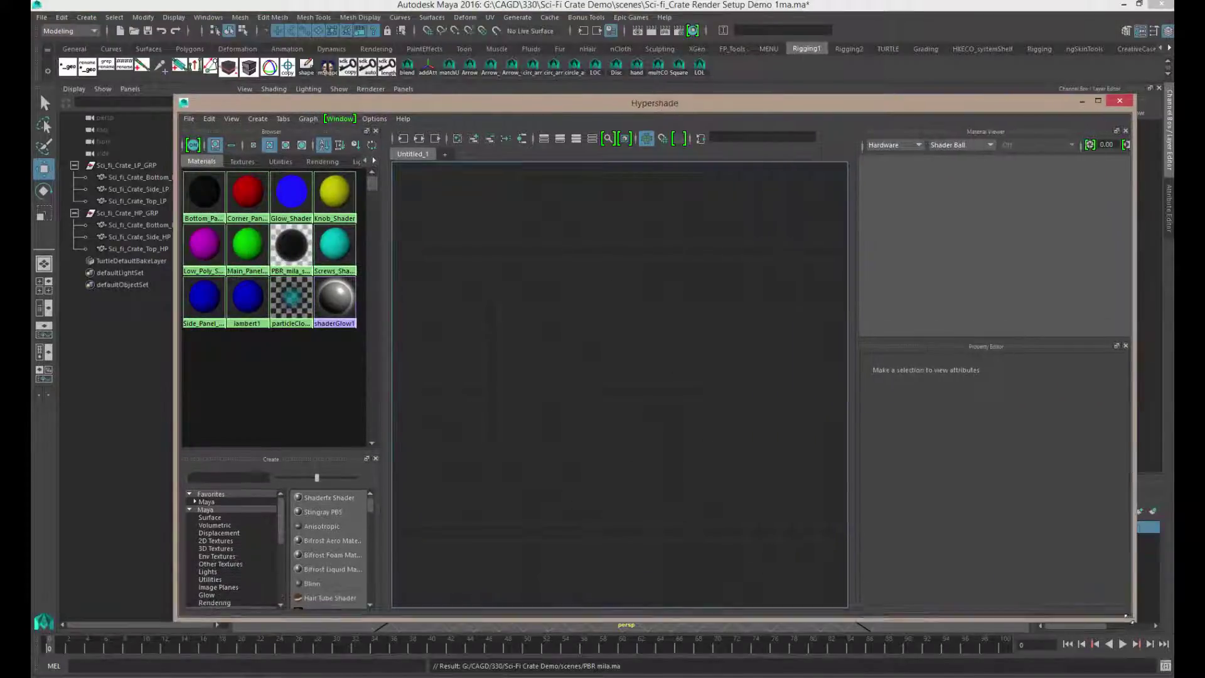
click(299, 248)
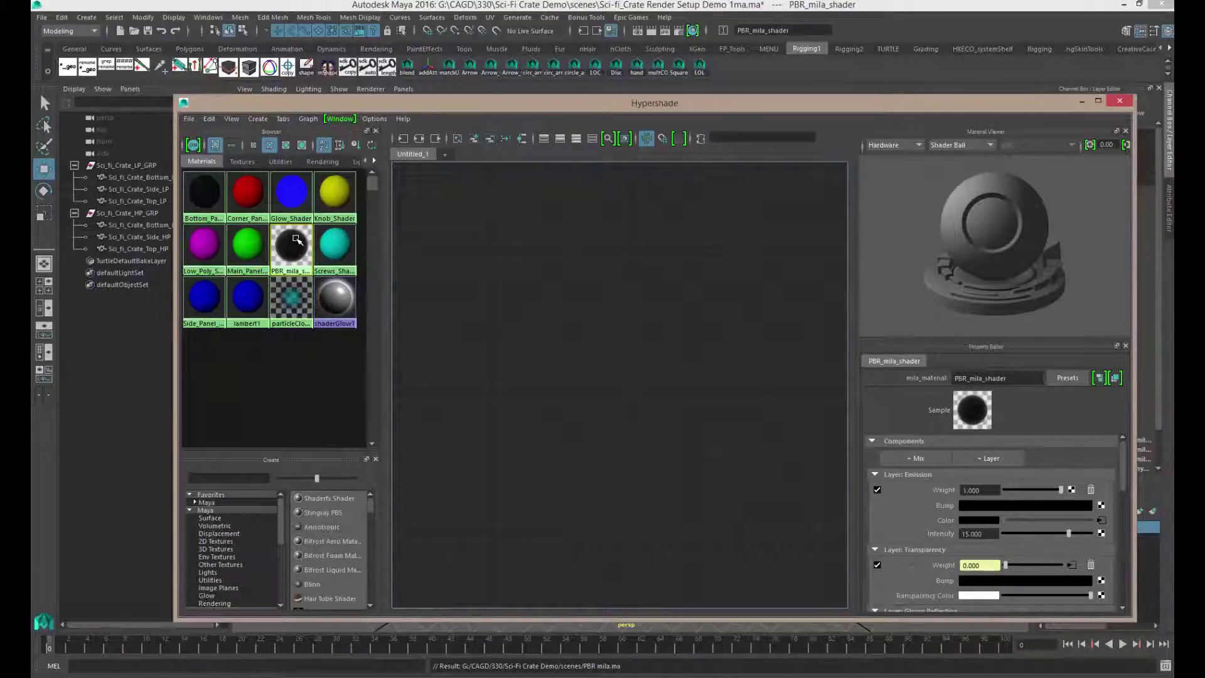
Graph the full node network of PBR_mila_shader in the Hypershade.
right_click(298, 239)
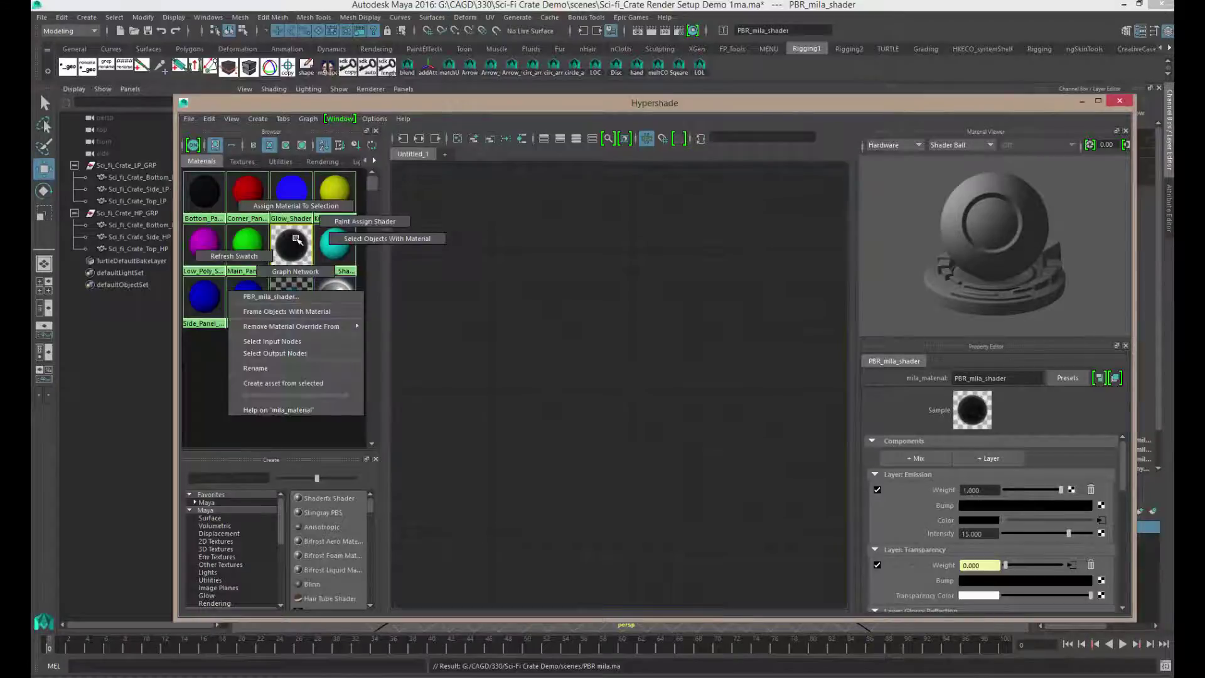
right_drag(296, 242, 299, 268)
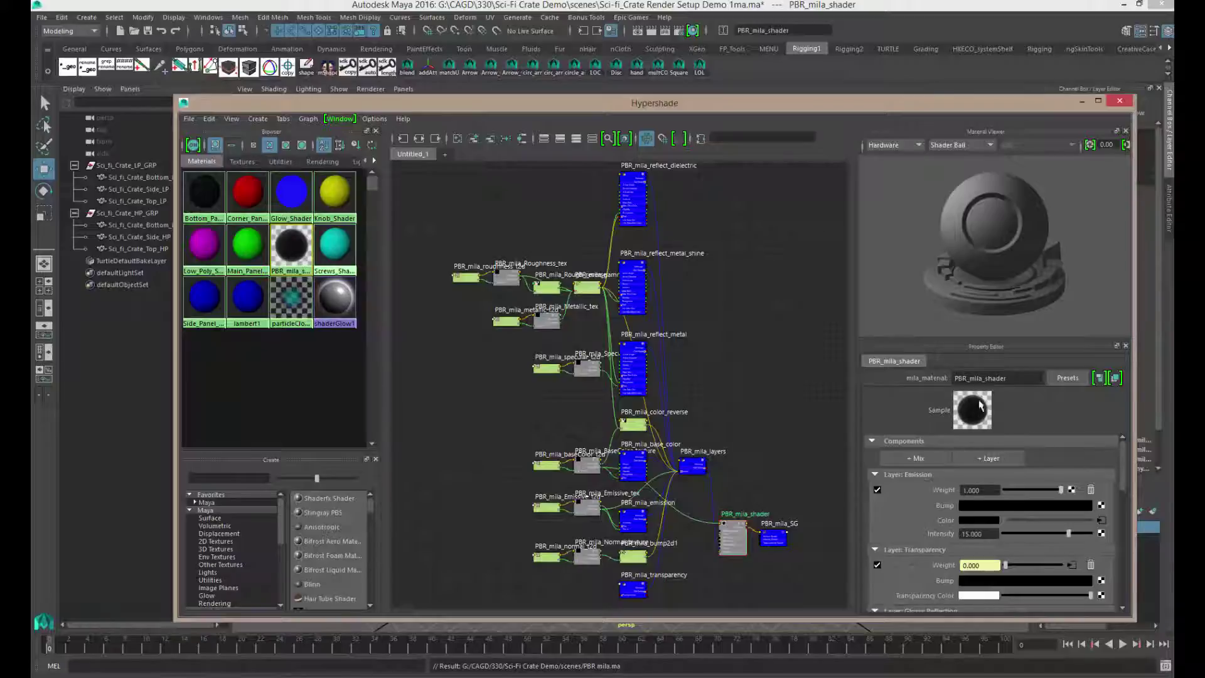
mouse_move(1123, 472)
mouse_down()
mouse_move(1131, 535)
mouse_move(1133, 468)
mouse_move(1120, 507)
mouse_move(1123, 469)
mouse_move(1124, 487)
mouse_up()
Scroll the shader's Emission, Transparency, Glossy and Diffuse layers, then switch to Chrome's download page.
scroll(1124, 487, up, 3)
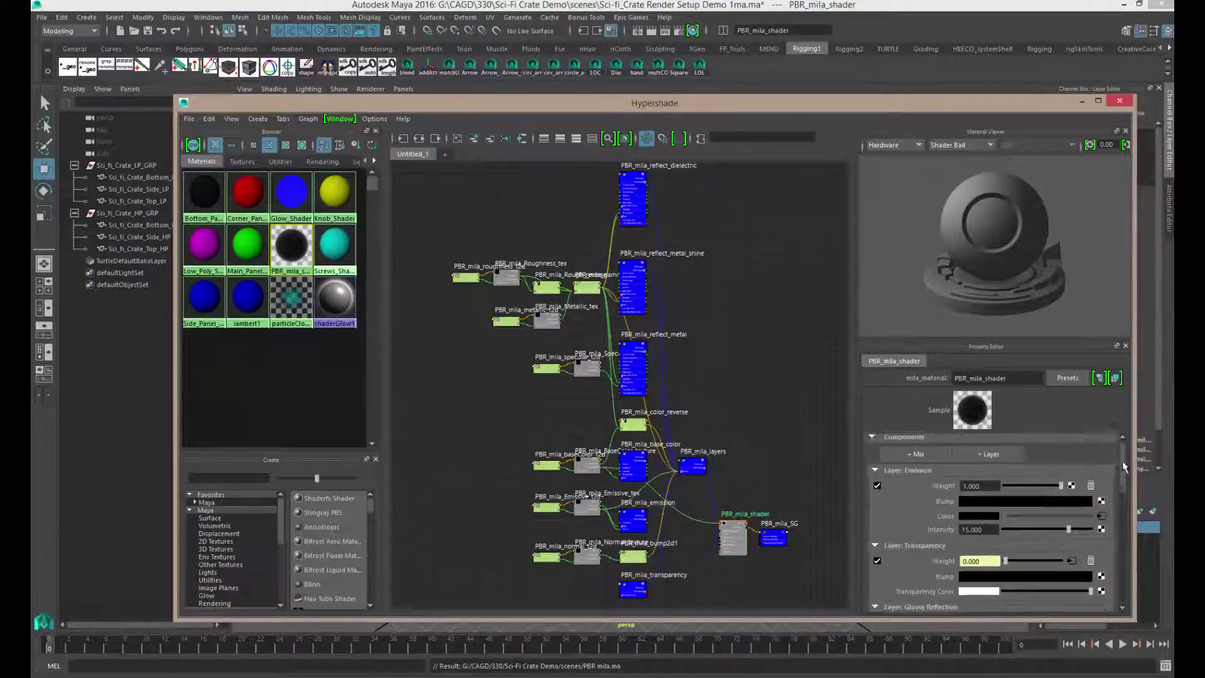
mouse_move(1122, 475)
mouse_down()
mouse_move(1128, 568)
mouse_move(1114, 464)
mouse_up()
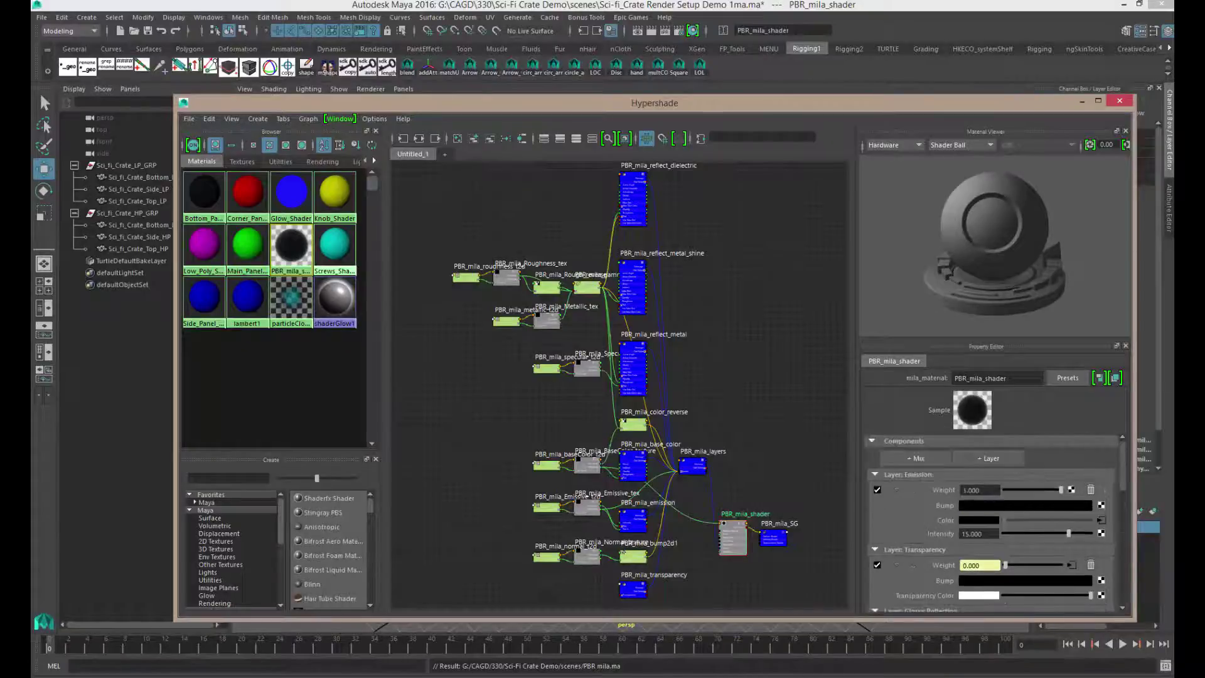
key(alt+Tab)
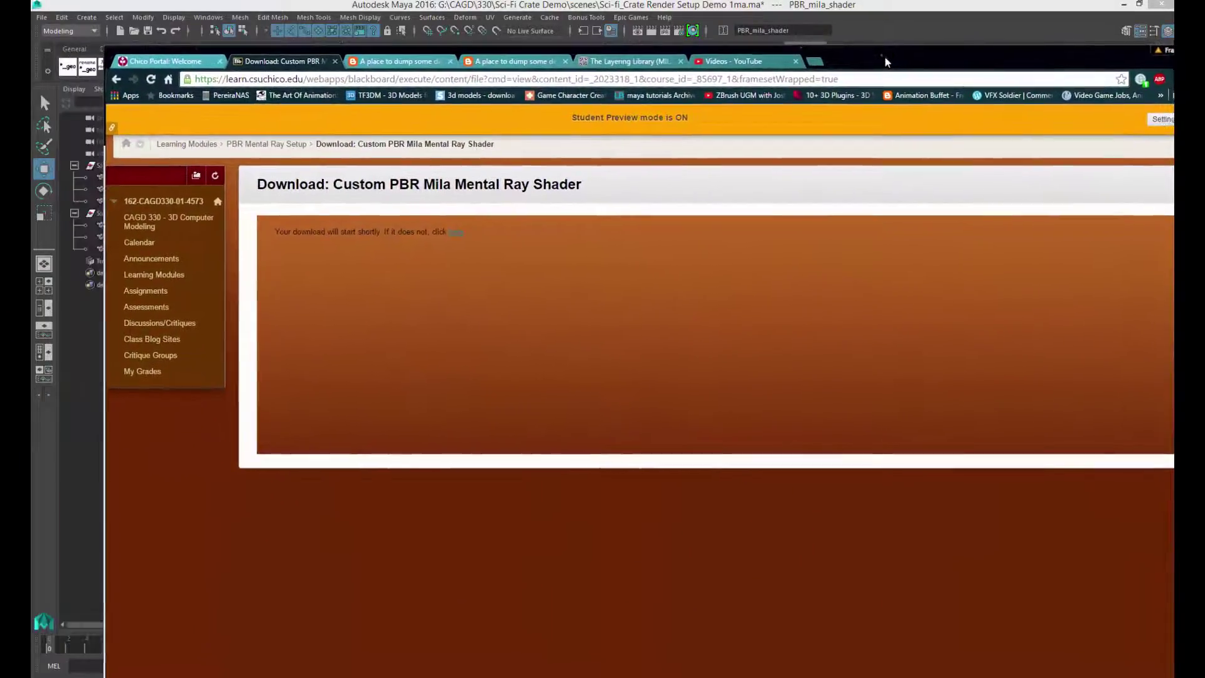
Go back in Blackboard to the Learning Modules listing and scroll through it.
drag(885, 60, 860, 52)
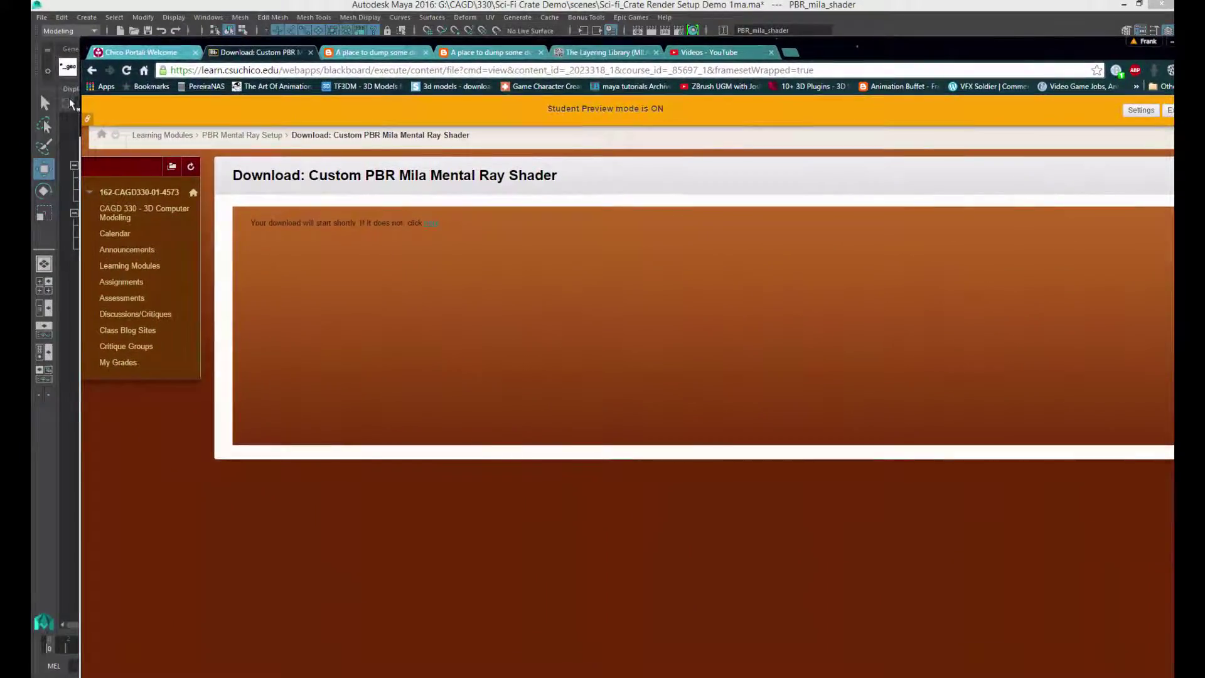
click(92, 70)
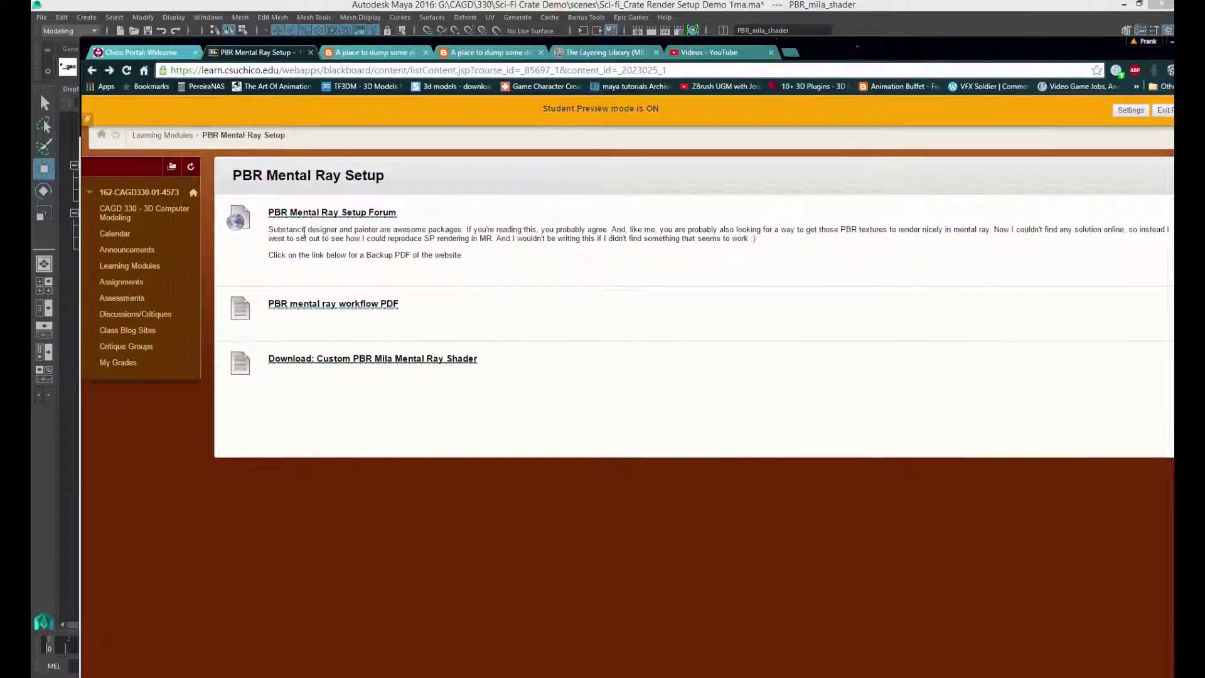
click(92, 69)
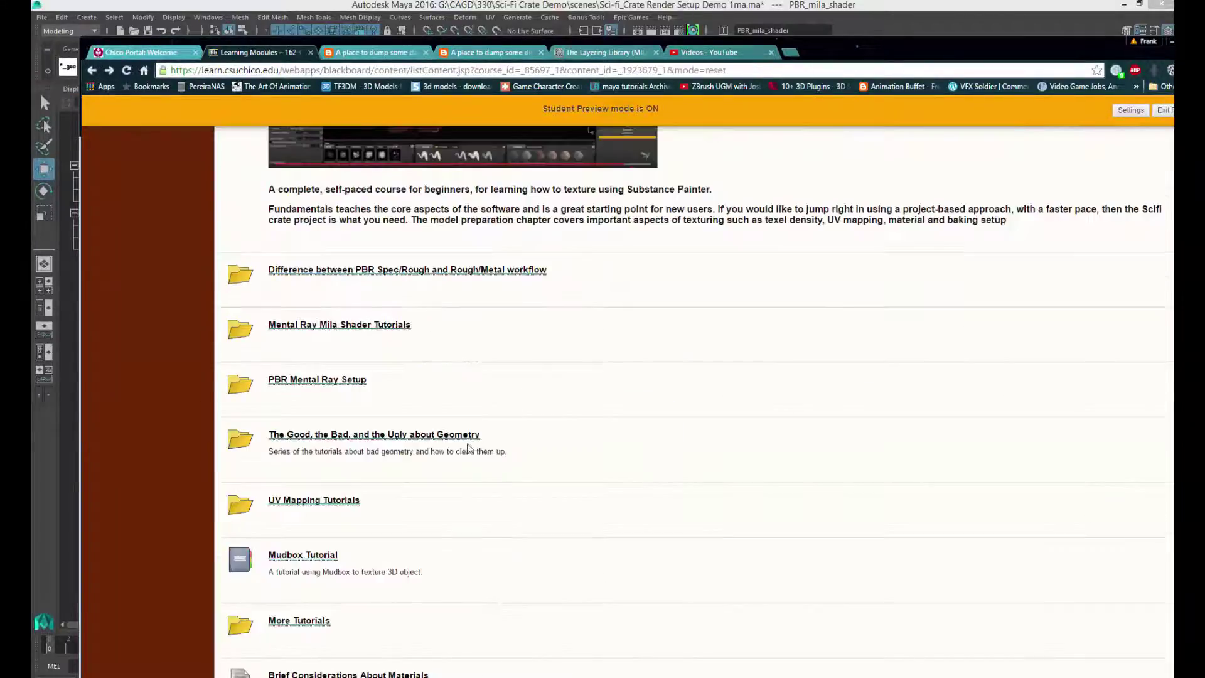
scroll(457, 419, down, 1)
scroll(456, 419, up, 3)
scroll(456, 420, down, 2)
Open the Mental Ray Mila Shader Tutorials module and browse its videos.
click(375, 332)
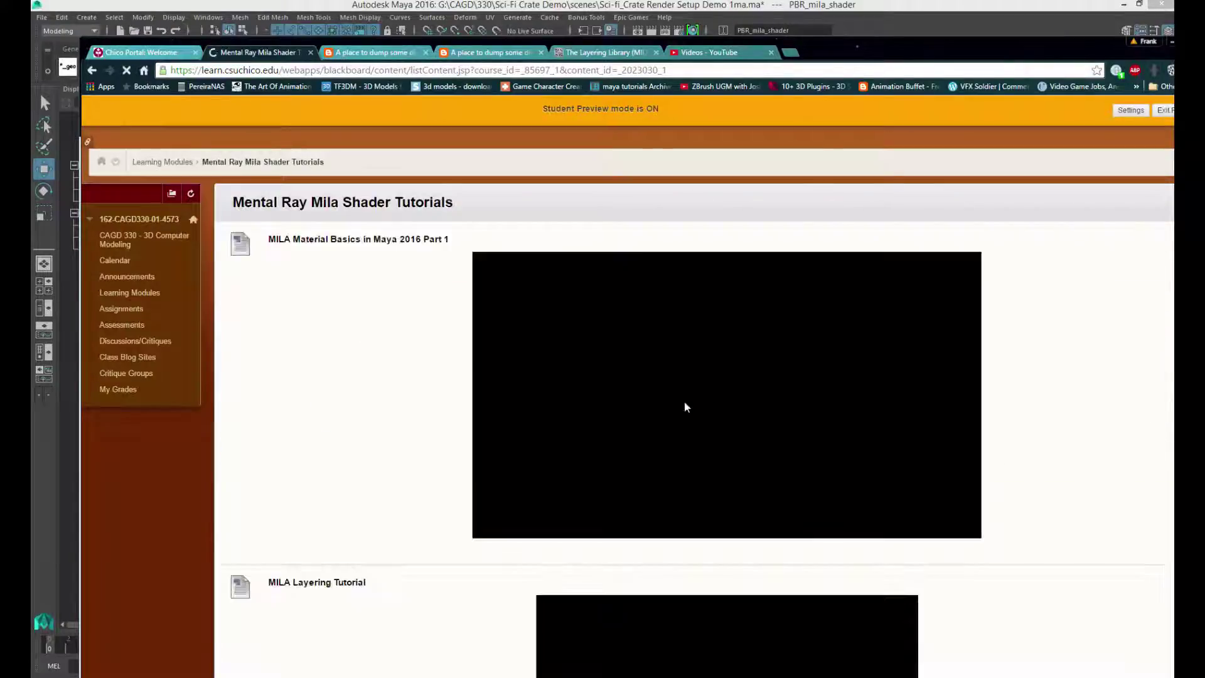
scroll(1057, 282, down, 2)
scroll(1034, 307, down, 2)
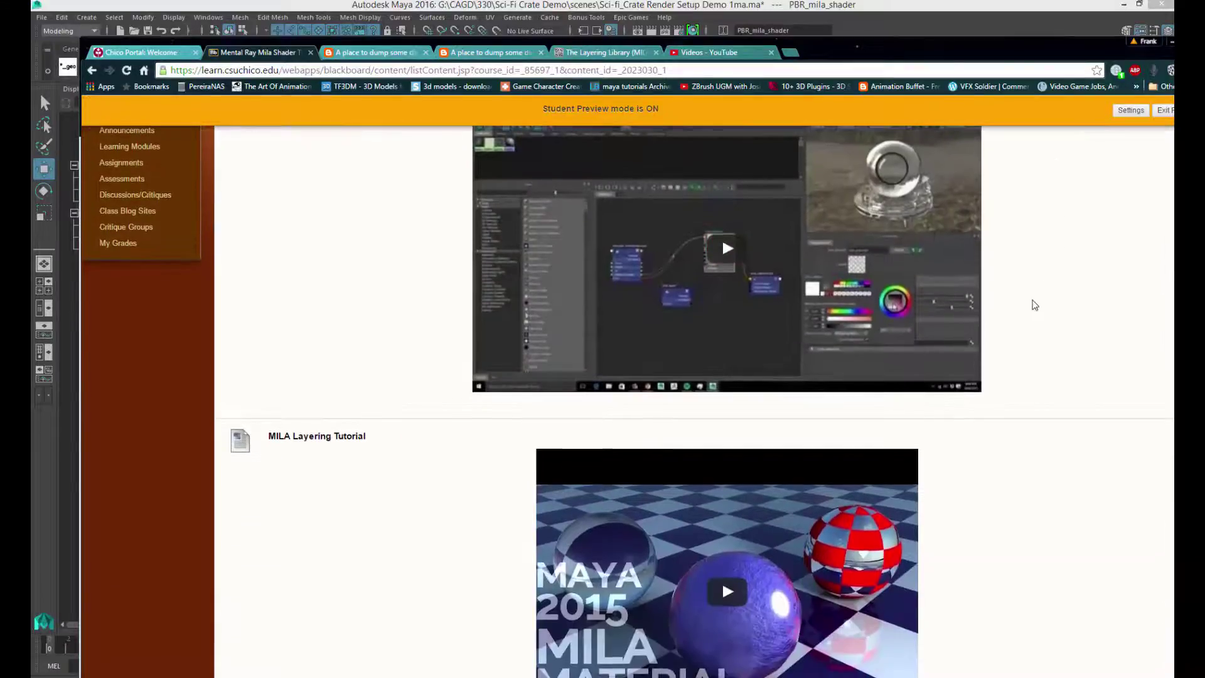
scroll(1035, 307, up, 4)
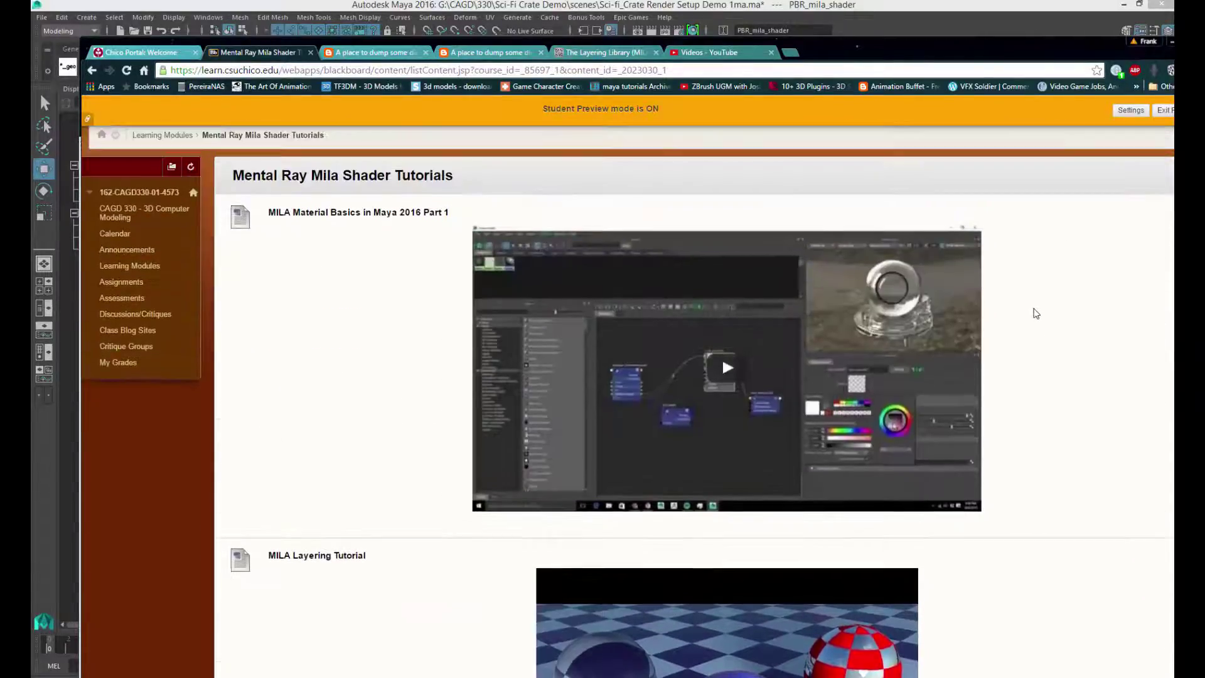
scroll(1035, 313, down, 3)
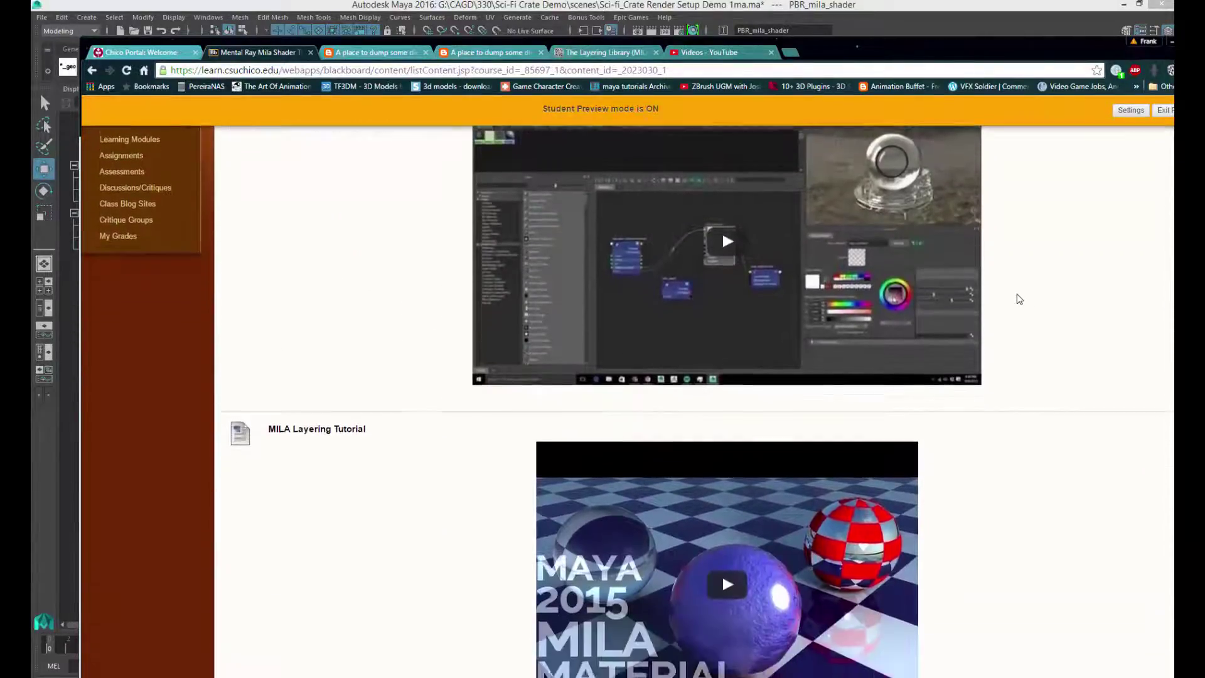
scroll(1019, 300, down, 2)
scroll(1016, 300, down, 5)
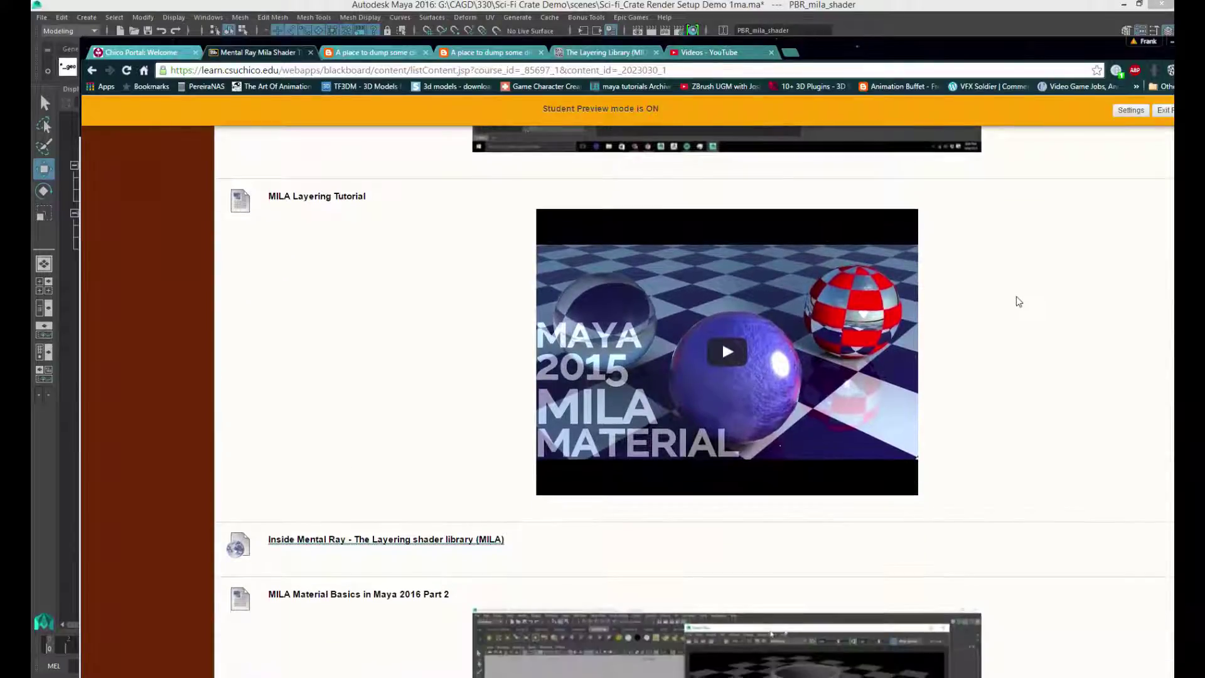
scroll(1023, 311, up, 4)
scroll(1024, 314, up, 6)
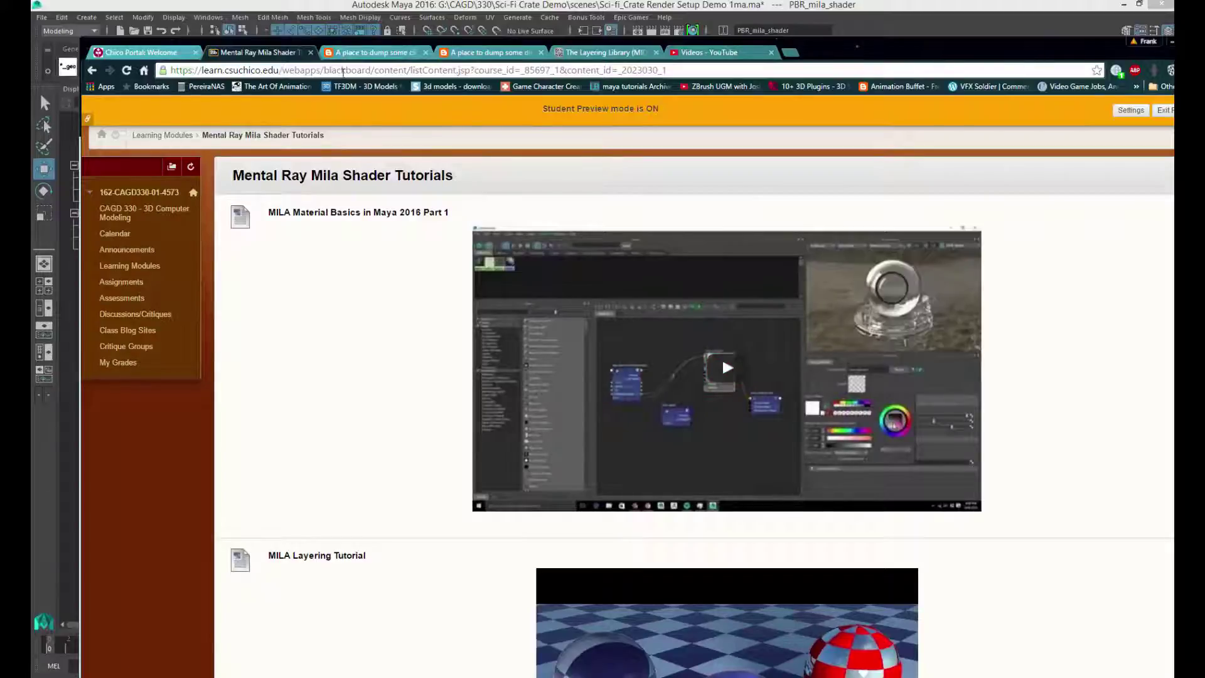
Return to the Learning Modules list, then switch back to Maya's Hypershade.
click(92, 70)
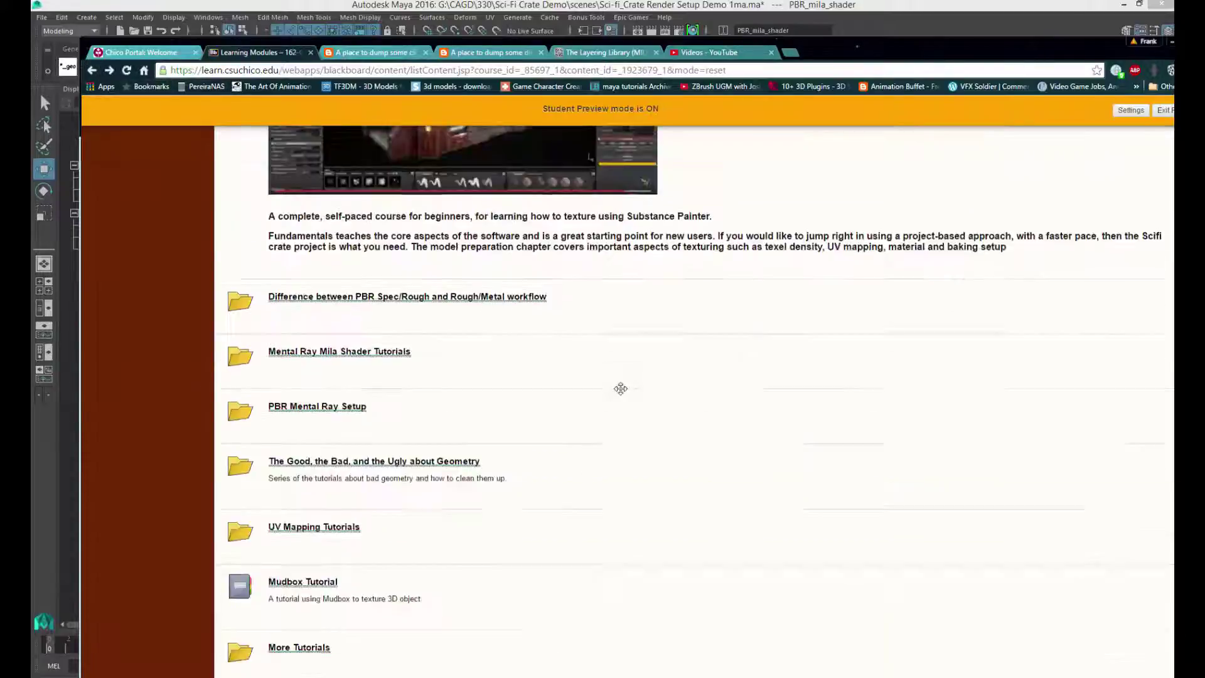
scroll(460, 390, up, 6)
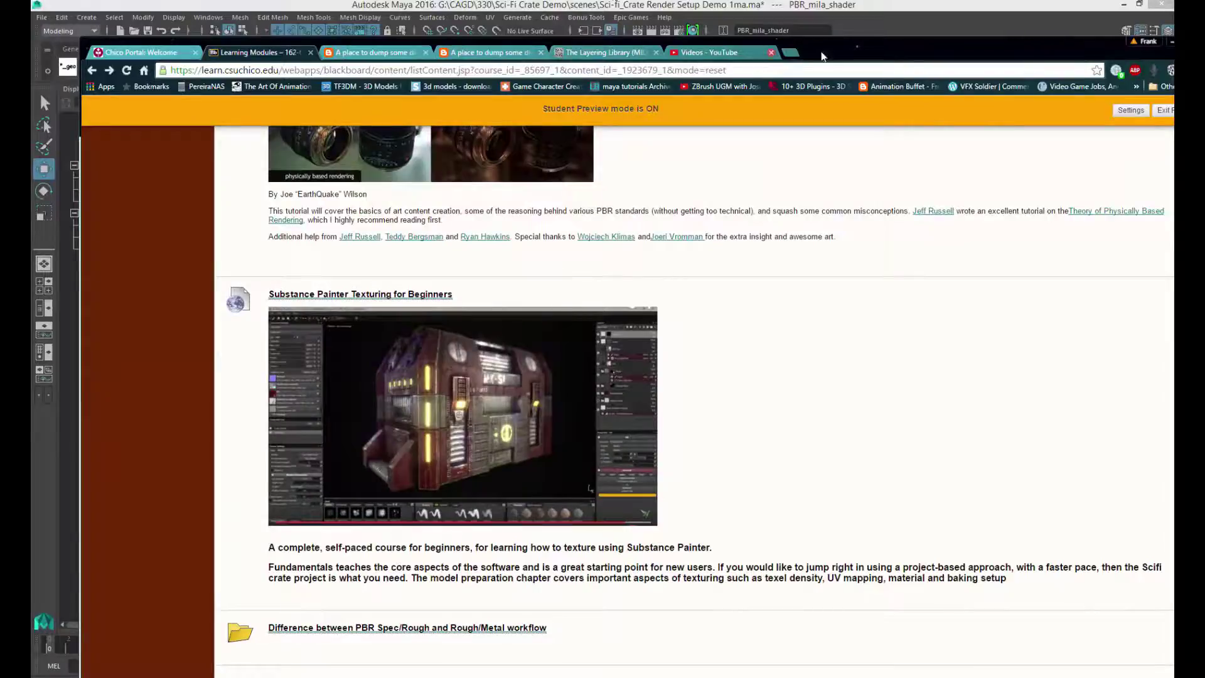
drag(834, 55, 1075, 73)
key(alt+Tab)
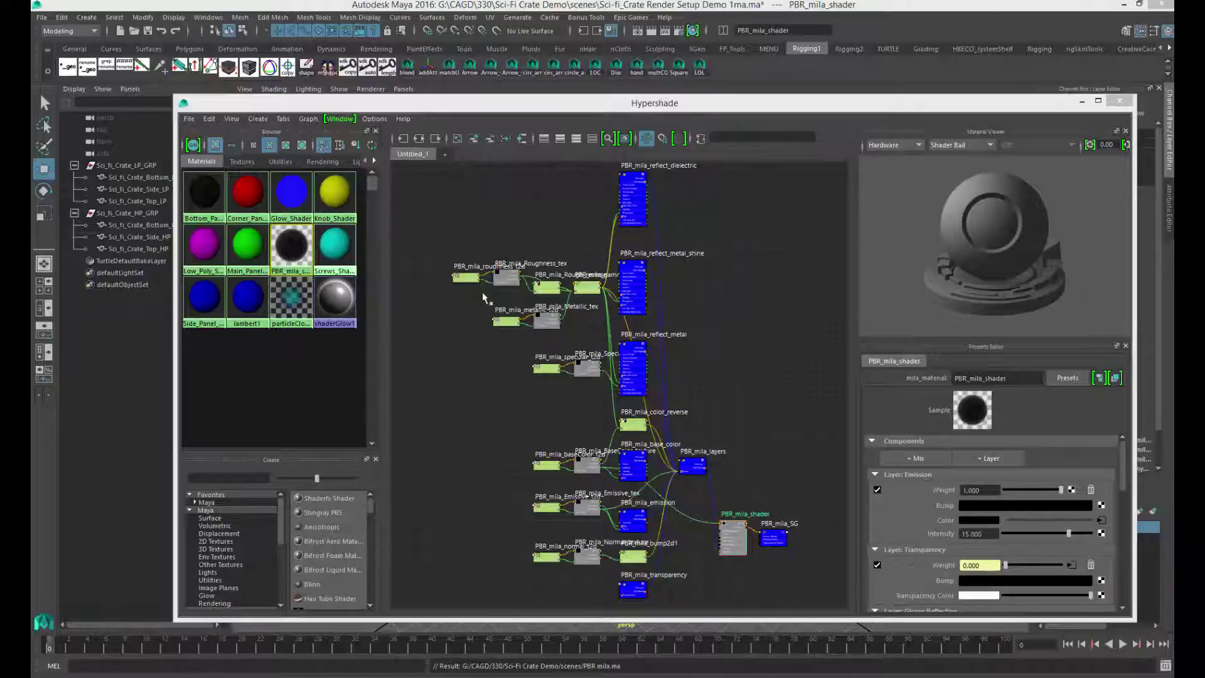
Inspect the PBR_mila_Roughness_tex file node in the graph.
click(504, 279)
scroll(563, 300, up, 2)
scroll(563, 300, up, 3)
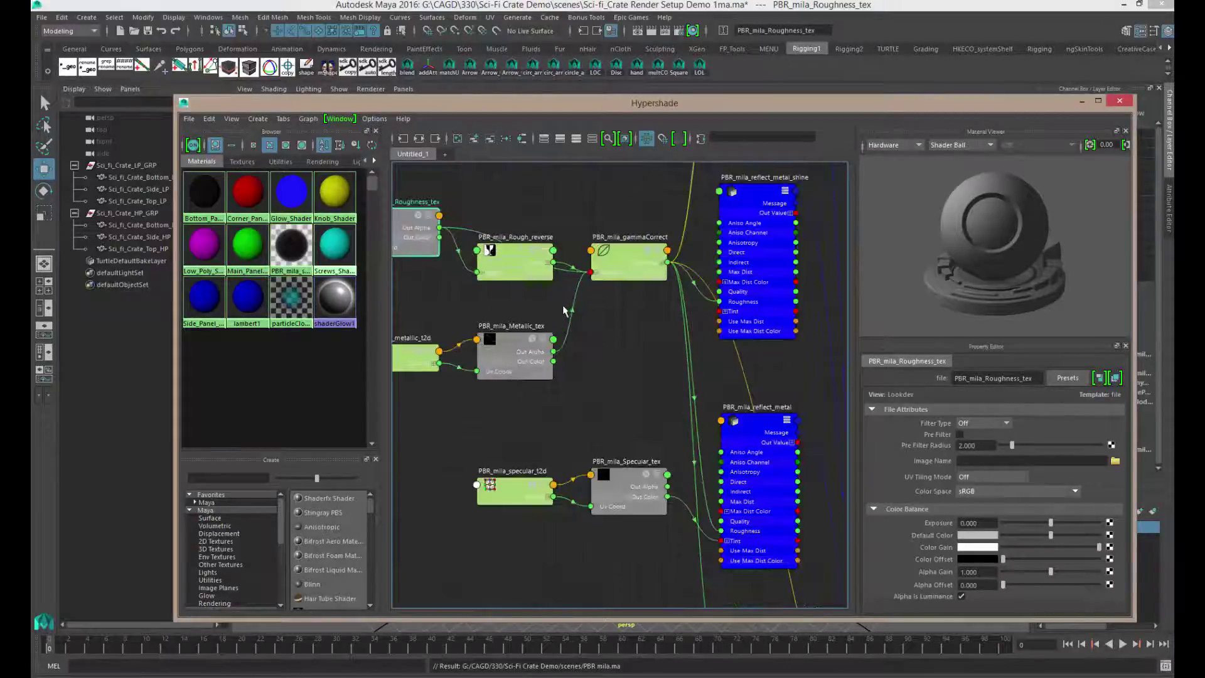
drag(618, 316, 621, 331)
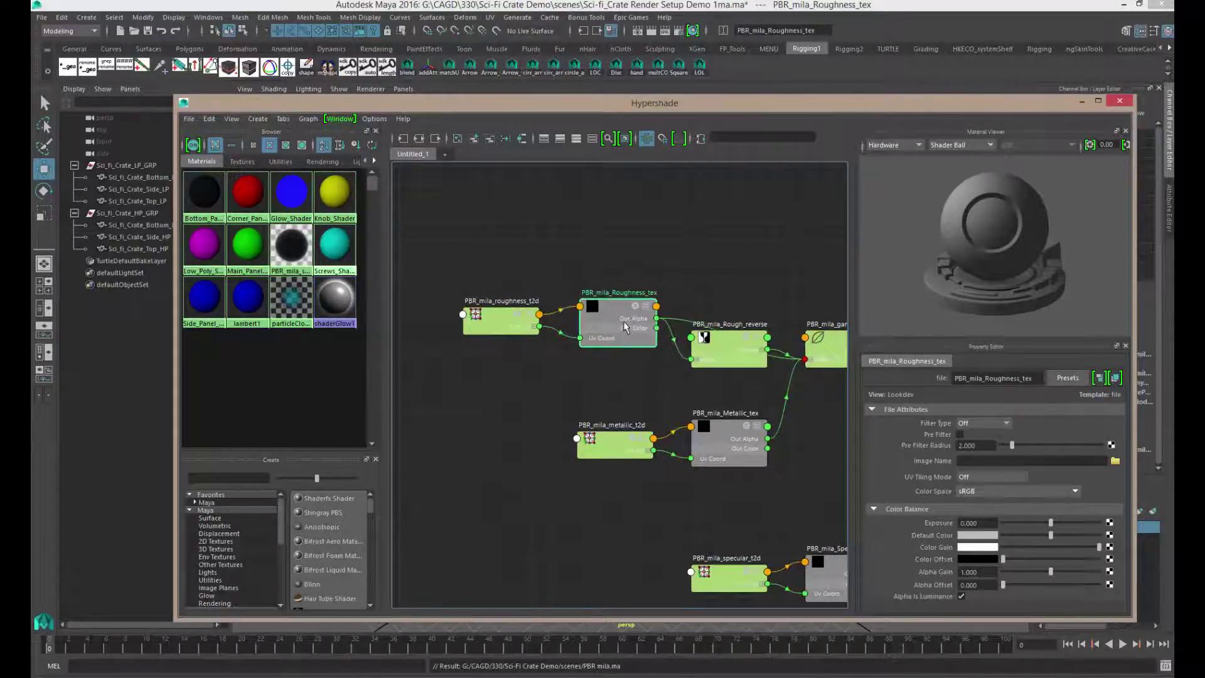
middle_drag(627, 361, 648, 362)
scroll(687, 370, up, 2)
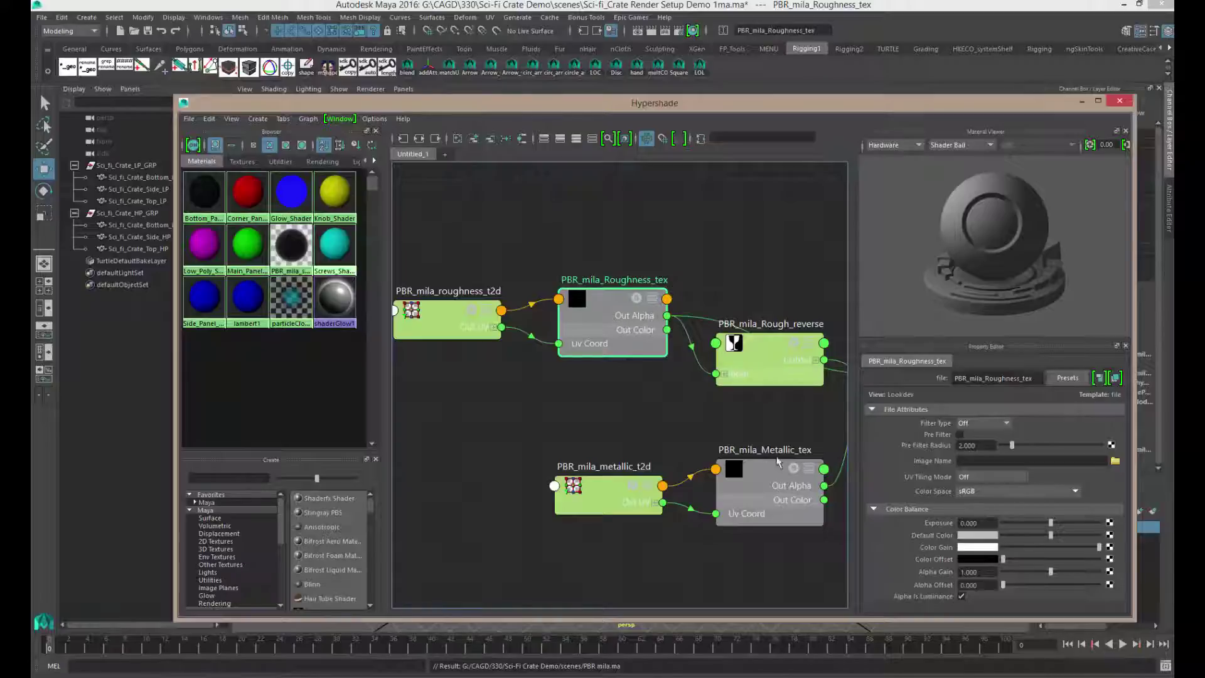
alt+middle_drag(746, 432, 634, 315)
Compare the Metallic and Roughness texture nodes, then inspect PBR_mila_Specular_tex.
click(678, 375)
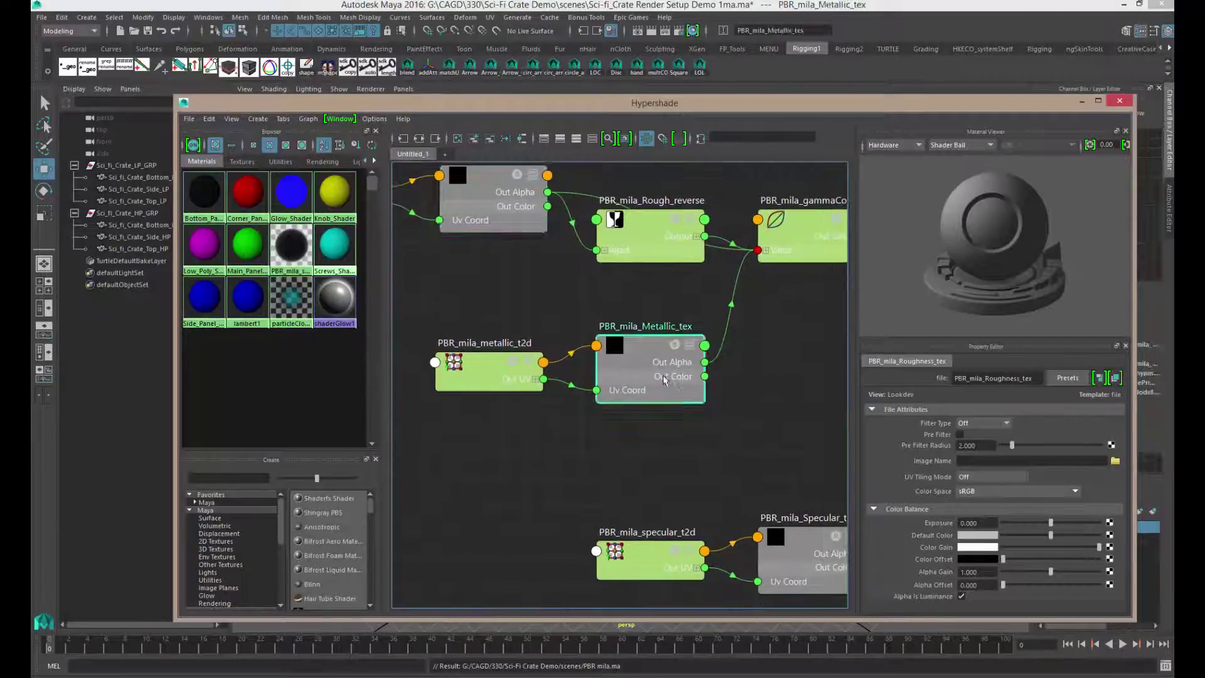
alt+middle_drag(678, 375, 784, 467)
click(599, 275)
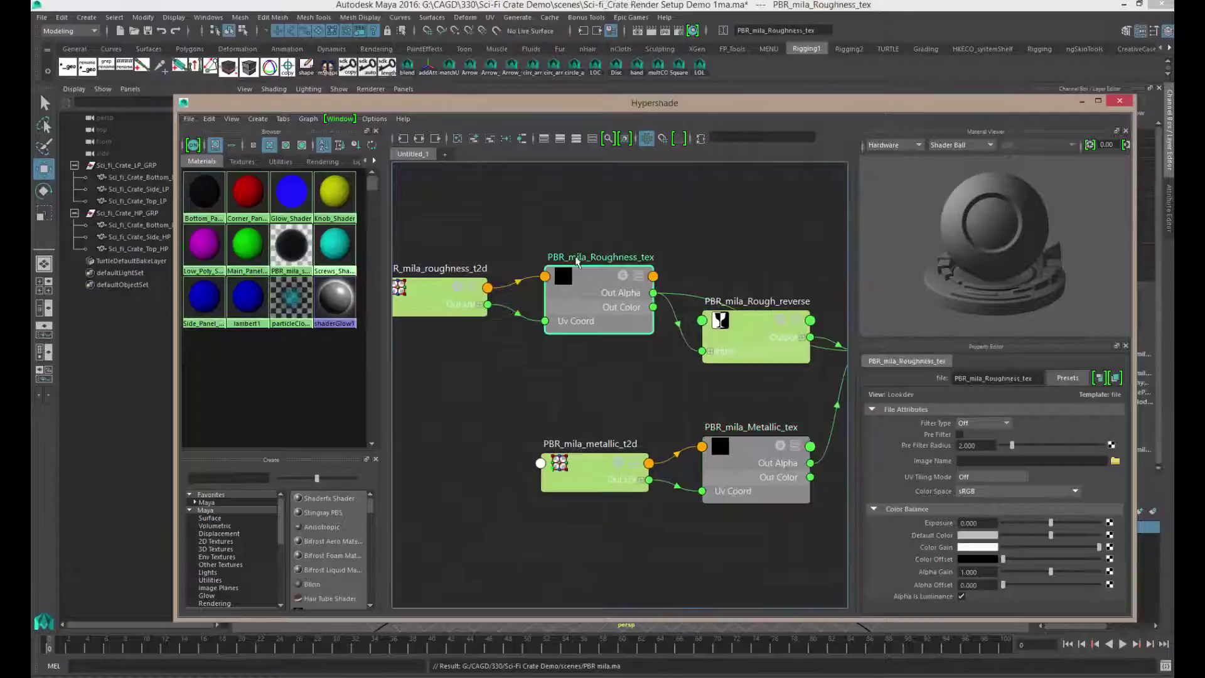
alt+middle_drag(749, 432, 590, 306)
click(626, 331)
alt+middle_drag(726, 440, 502, 183)
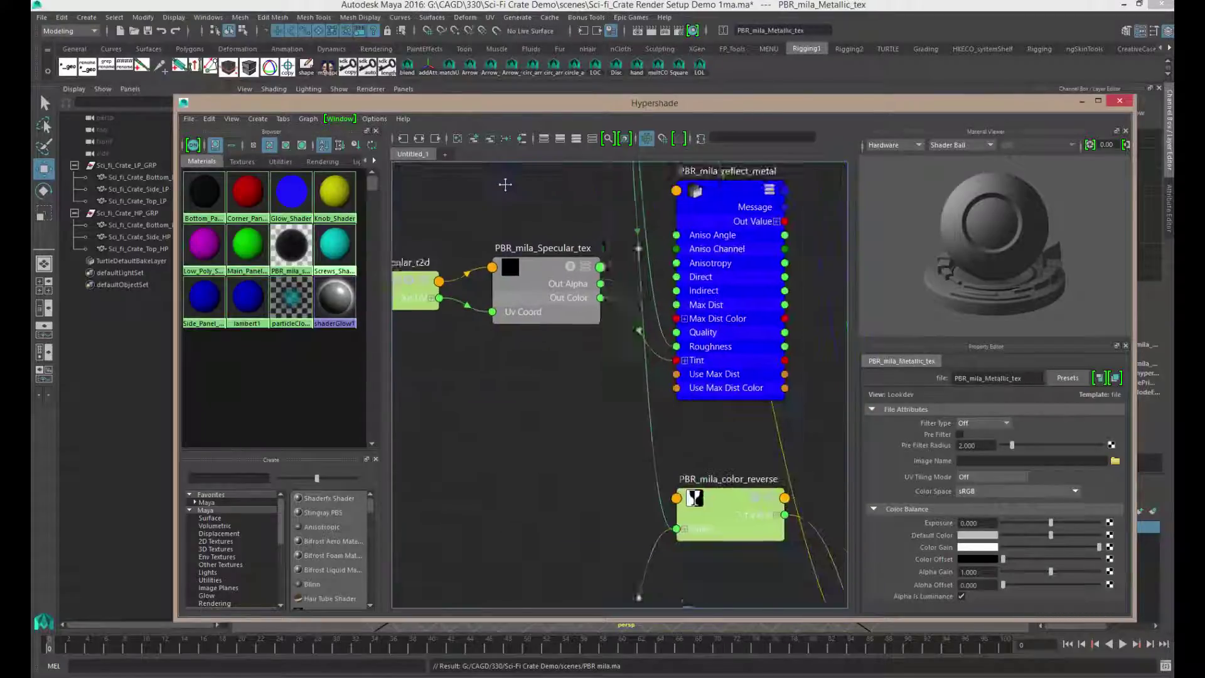
click(549, 270)
scroll(506, 290, down, 5)
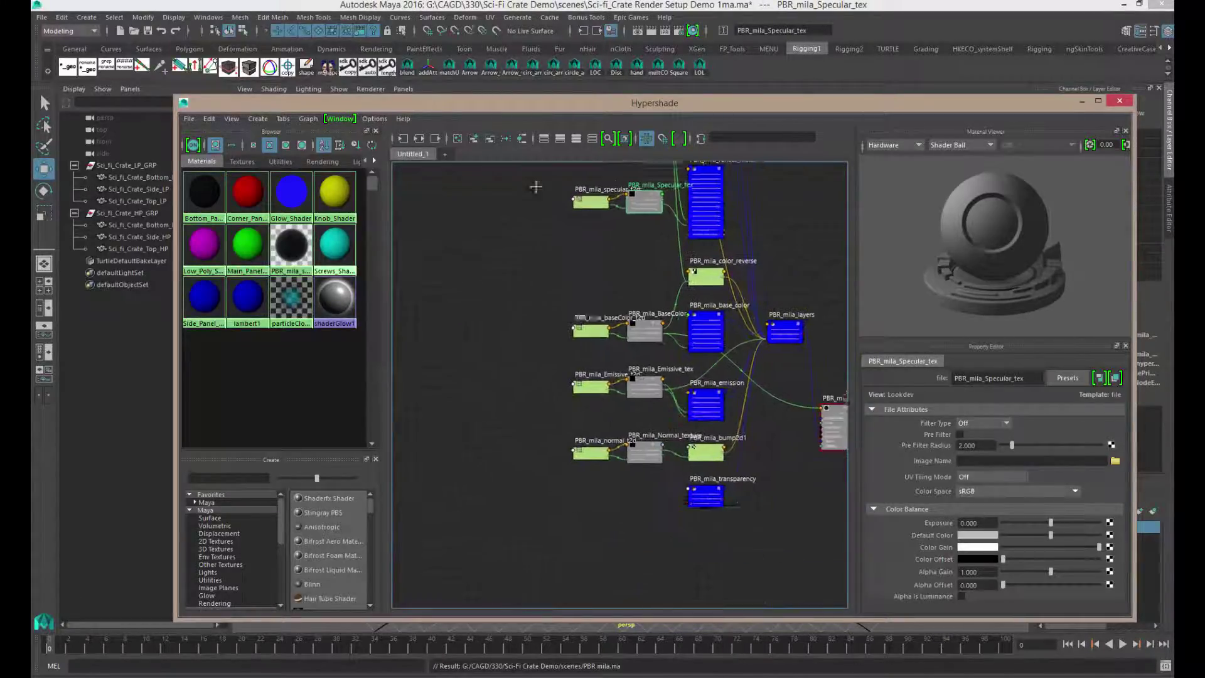
scroll(760, 300, up, 2)
scroll(760, 299, up, 3)
Inspect the BaseColor, Emissive and Normal texture nodes of PBR_mila_shader.
alt+middle_drag(677, 413, 652, 190)
click(652, 355)
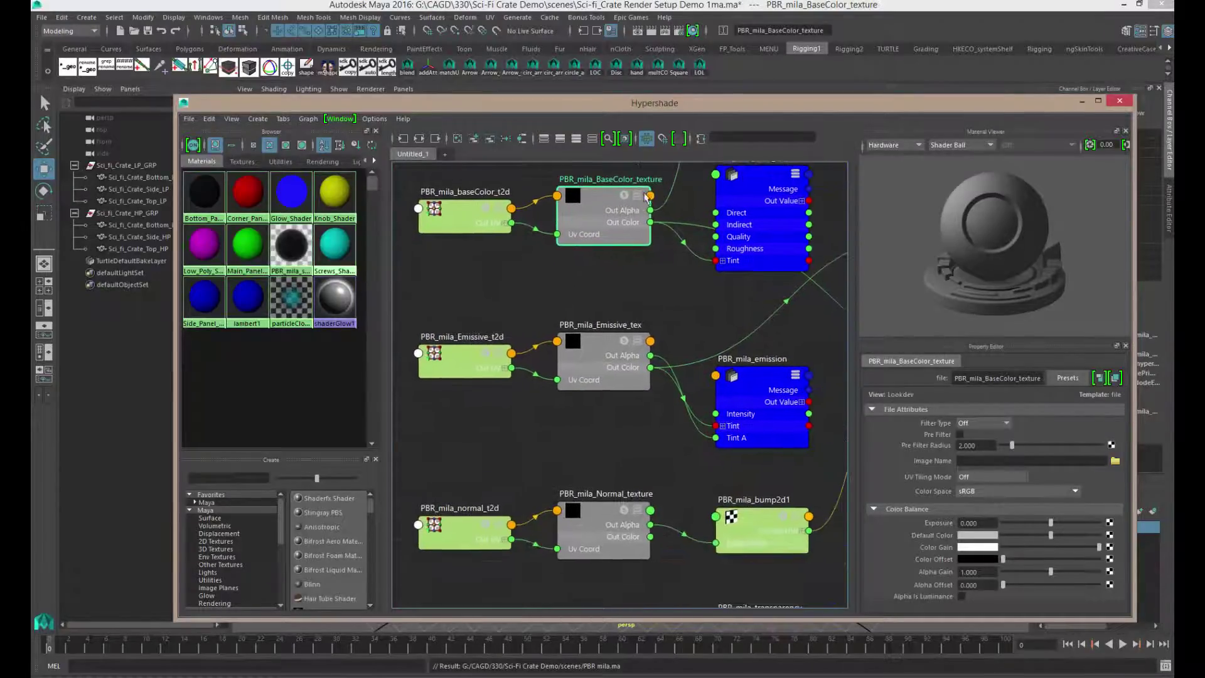
click(631, 374)
alt+middle_drag(637, 369, 607, 200)
click(571, 370)
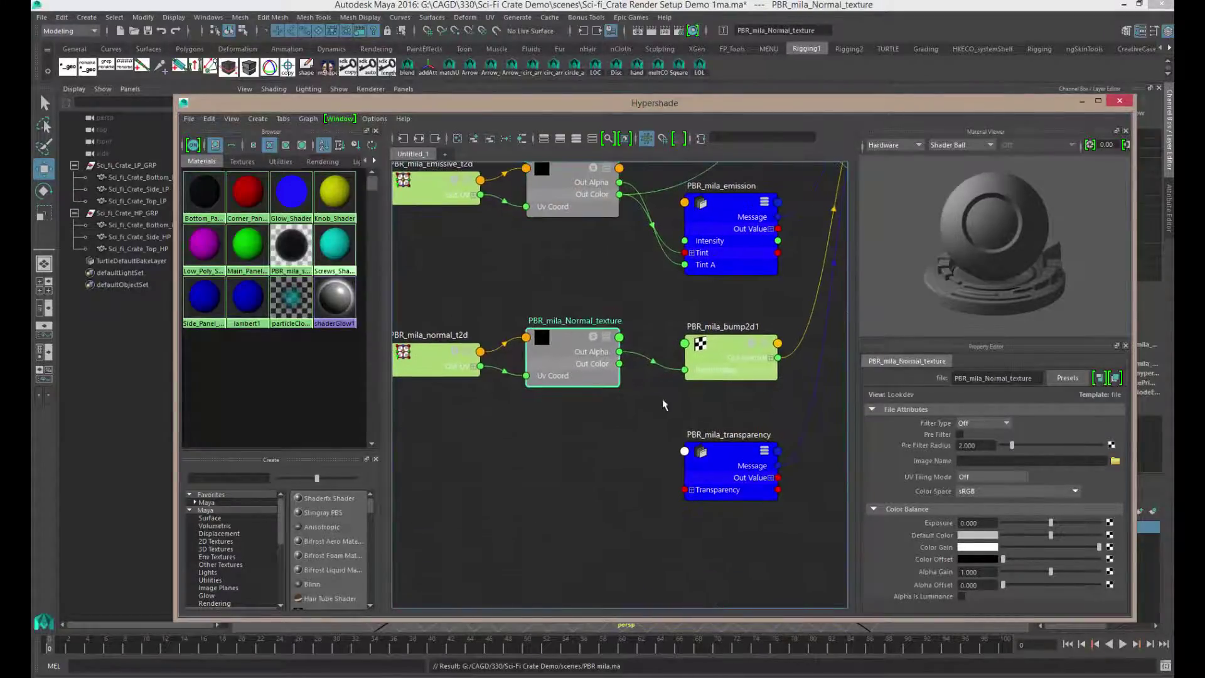
Centre PBR_mila_shader and PBR_mila_SG in the graph, then lower the Hypershade to reveal the crate.
alt+middle_drag(599, 157, 635, 407)
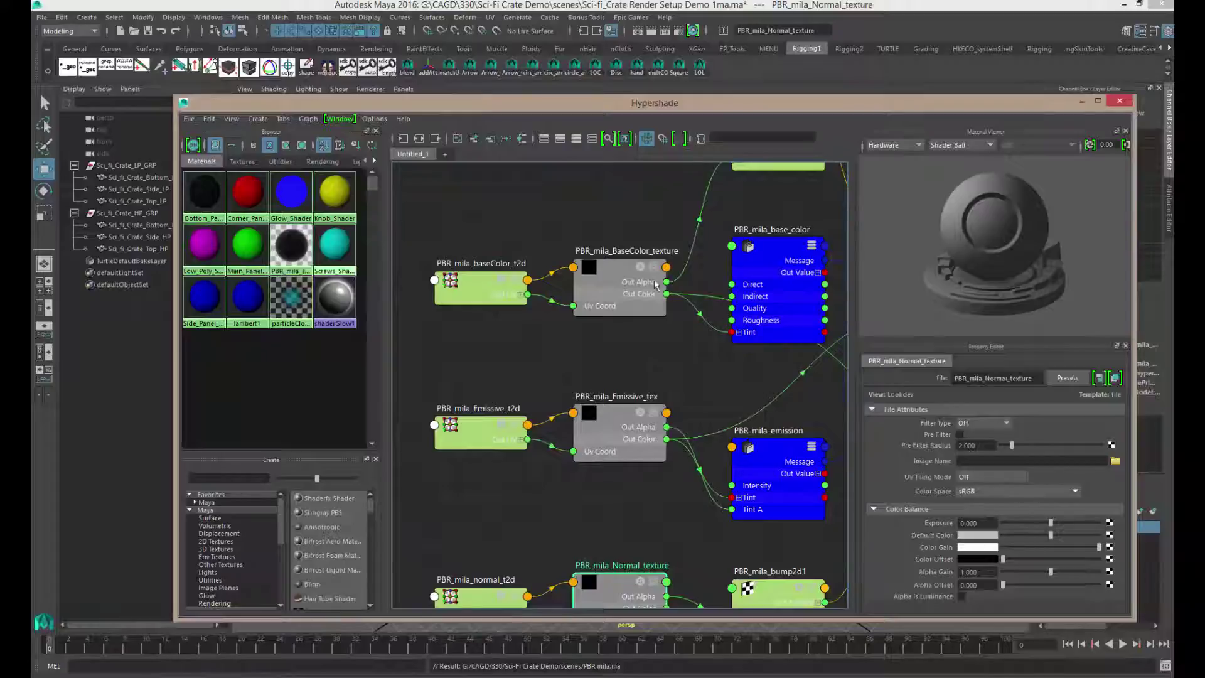
scroll(689, 281, up, 2)
scroll(694, 291, down, 5)
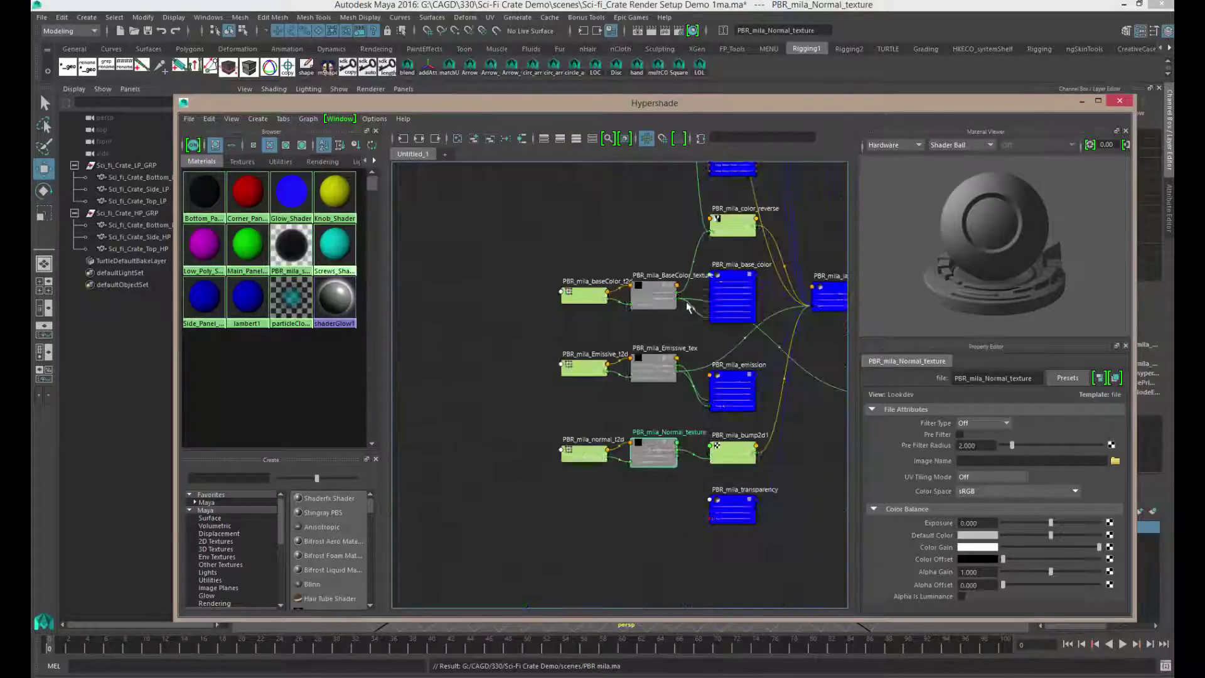
scroll(695, 296, up, 2)
scroll(708, 296, down, 2)
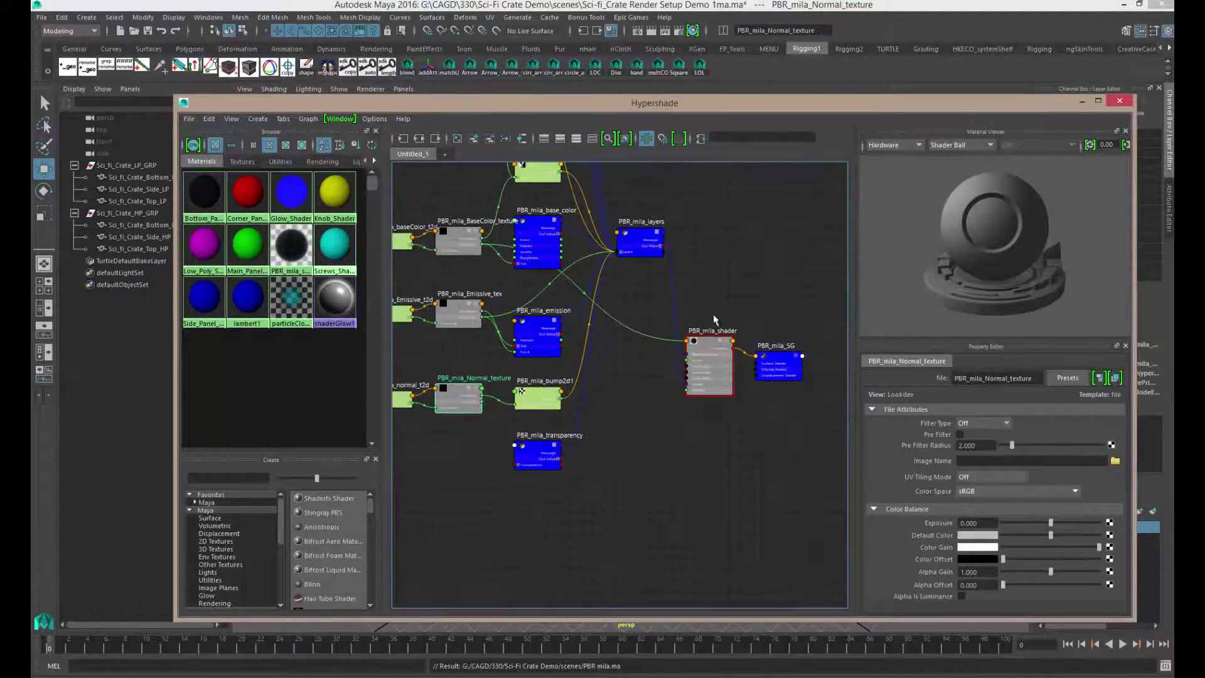
alt+middle_drag(653, 310, 715, 344)
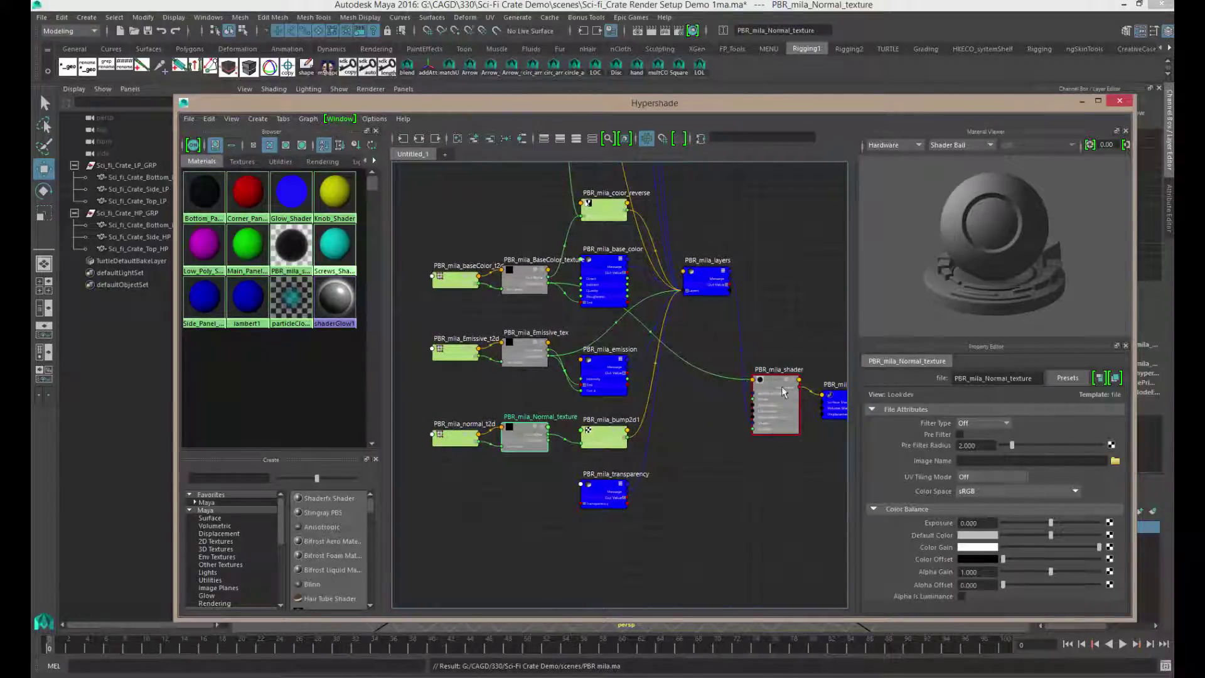
alt+middle_drag(721, 351, 634, 267)
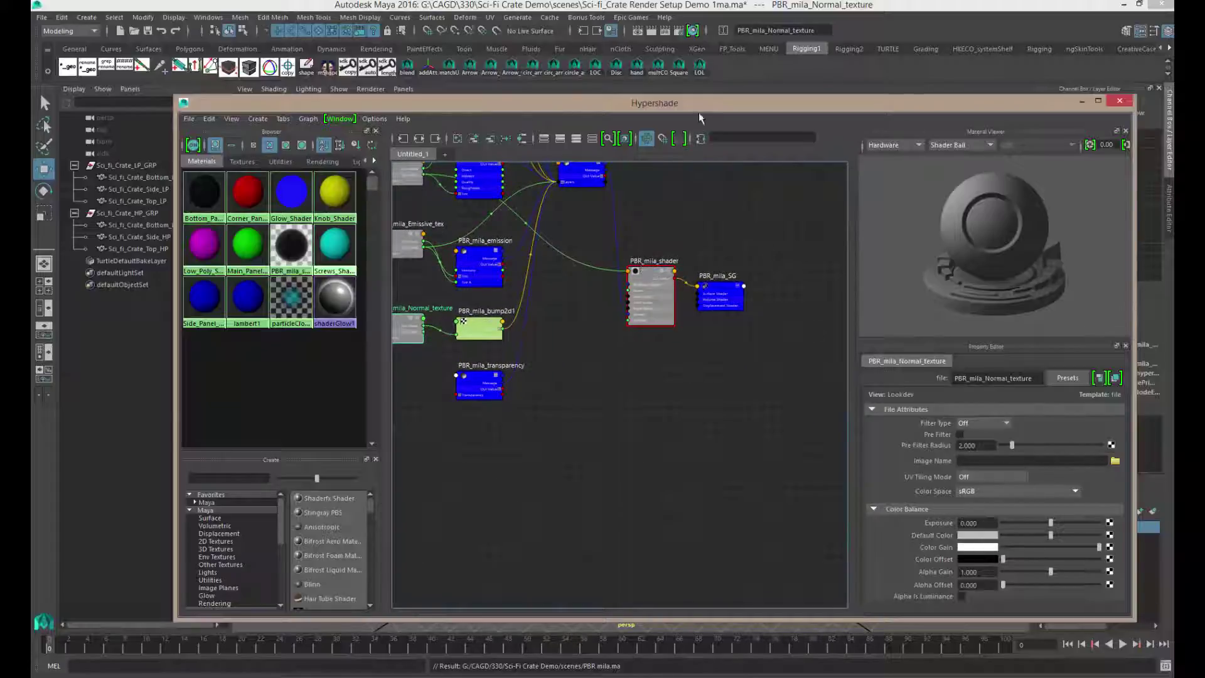
drag(698, 112, 640, 498)
Orbit the crate and select its purple top and green bottom pieces.
alt+drag(669, 396, 648, 291)
click(646, 289)
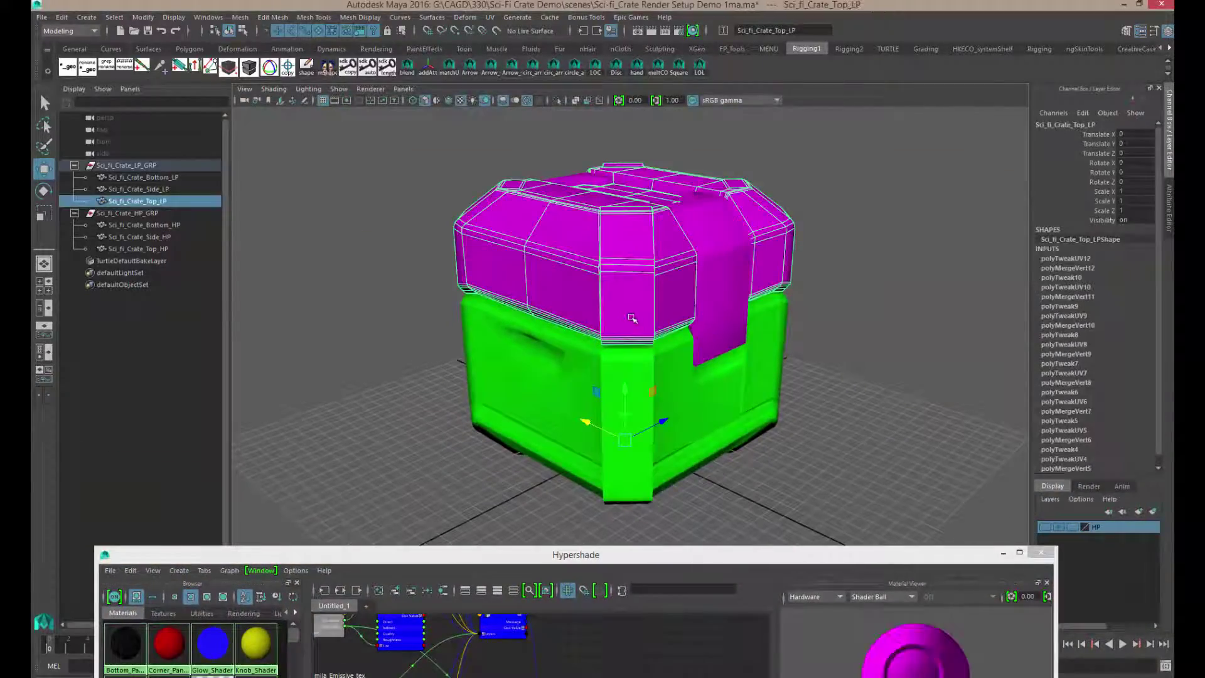
click(658, 381)
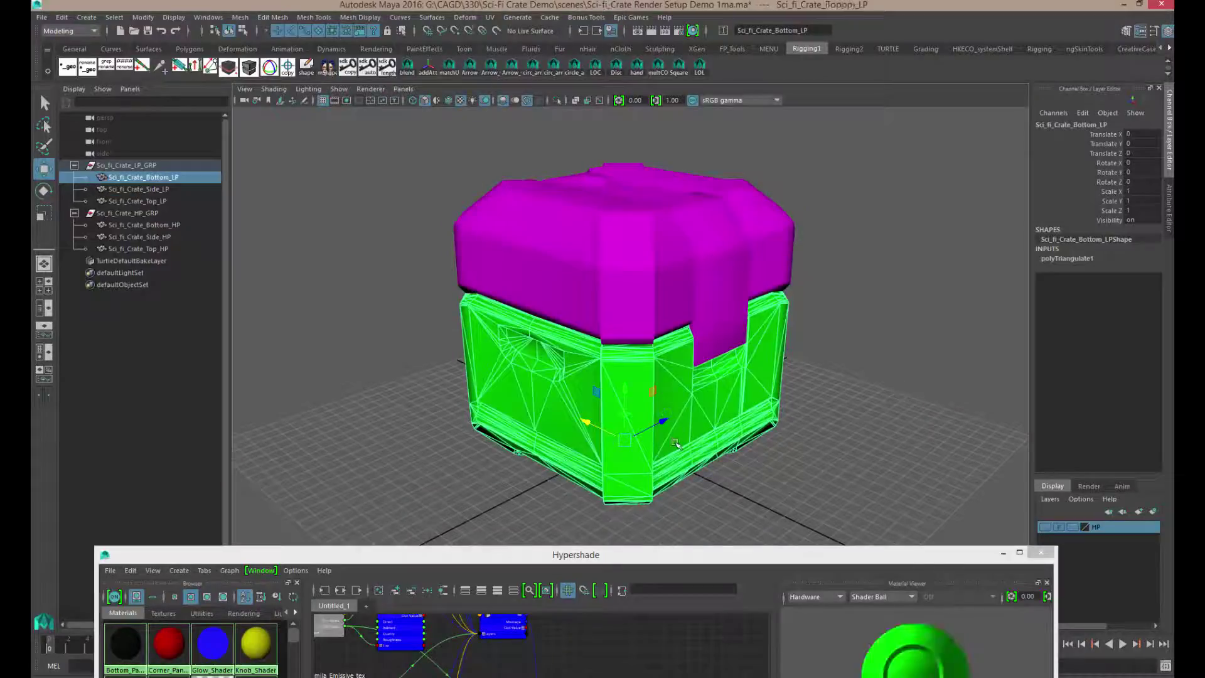
Raise the Hypershade, zoom the graph, and load PBR_mila_shader's properties.
click(688, 557)
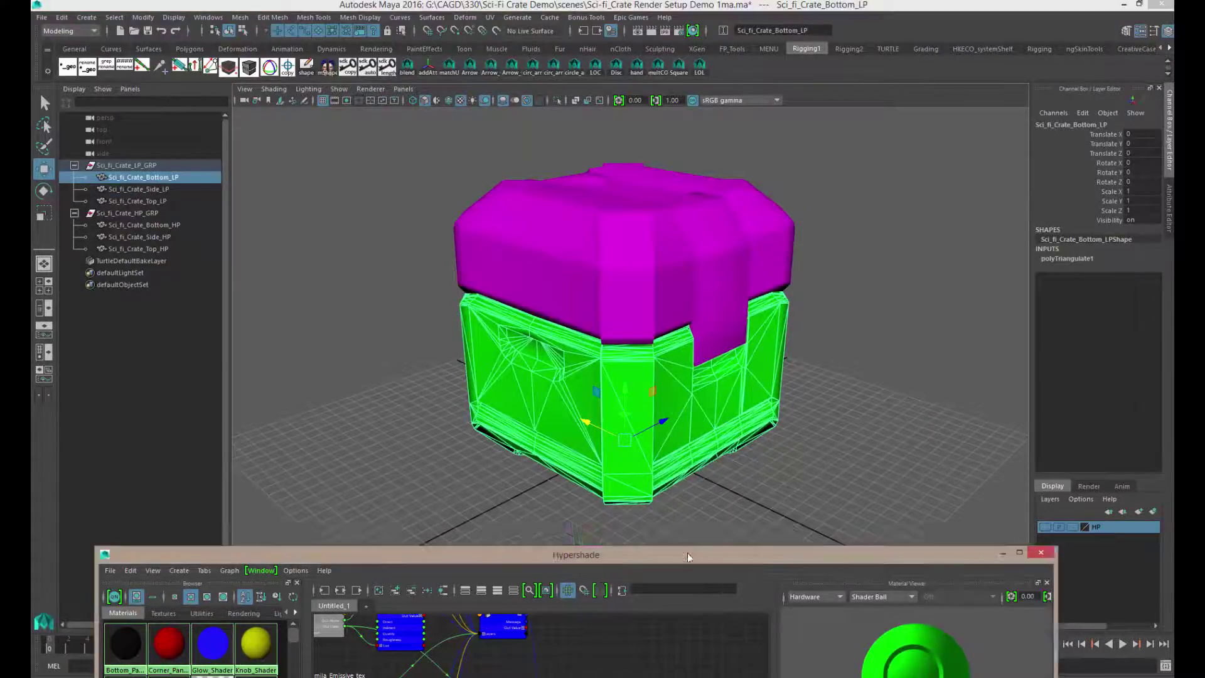
drag(689, 557, 701, 107)
scroll(621, 369, up, 5)
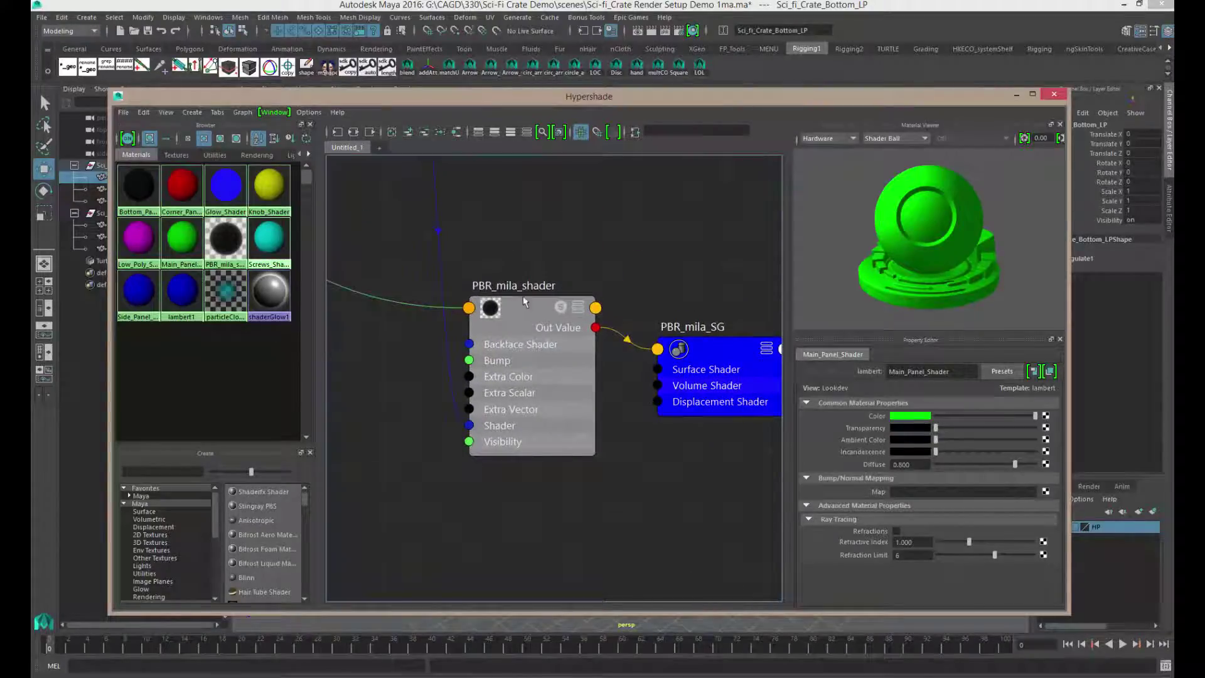
scroll(515, 268, down, 3)
scroll(516, 268, down, 3)
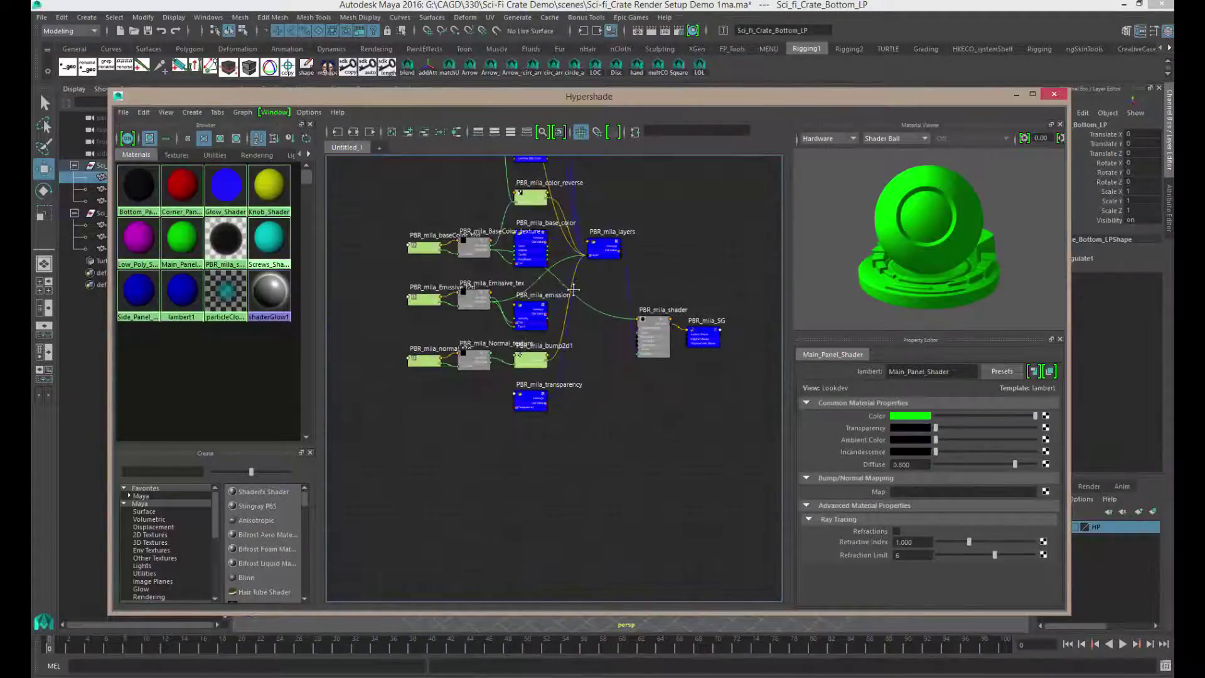
scroll(672, 287, up, 3)
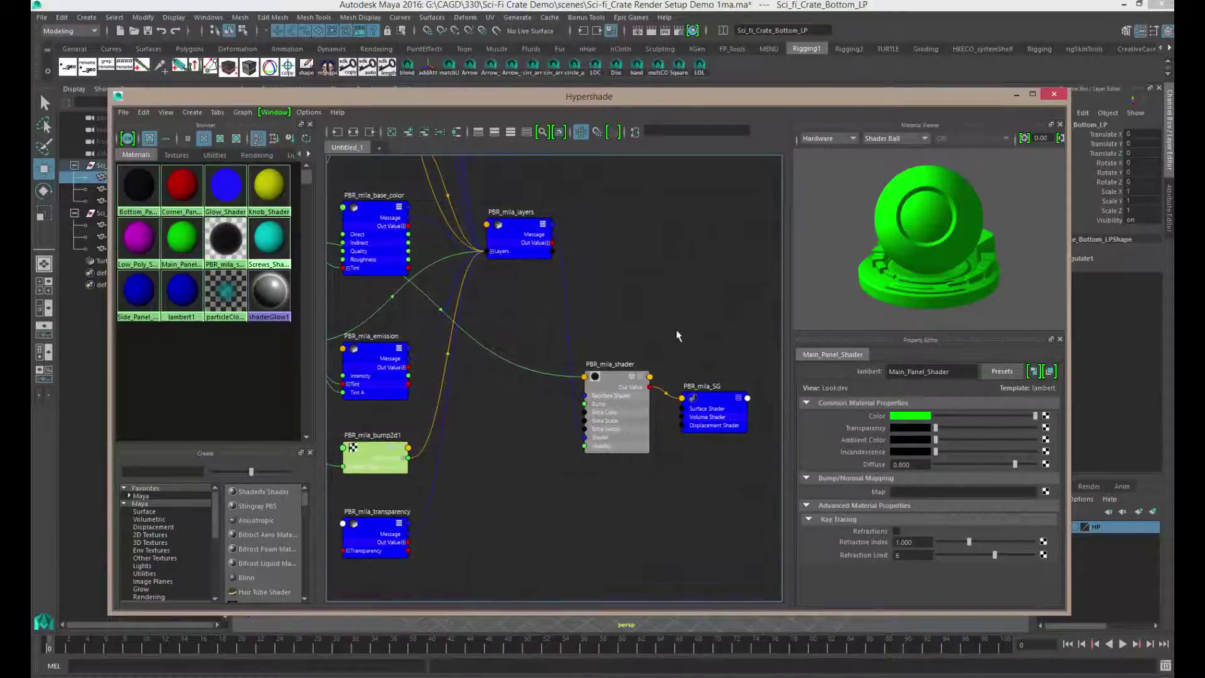
scroll(677, 336, up, 3)
scroll(702, 288, down, 1)
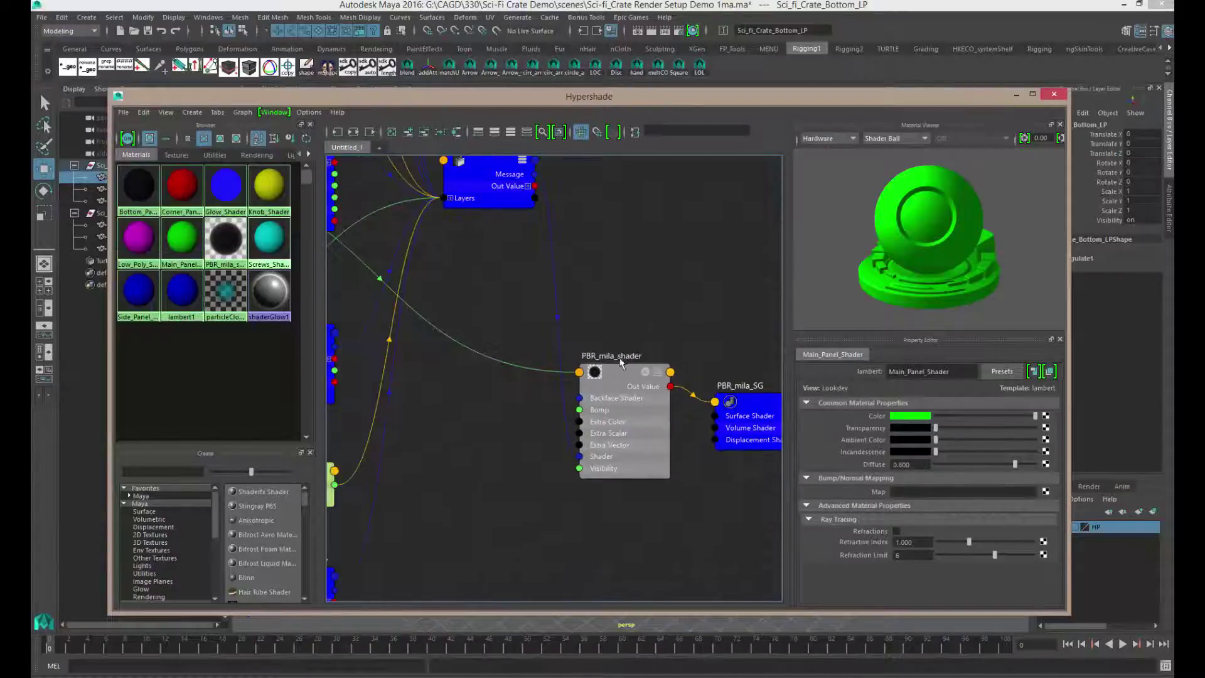
click(653, 396)
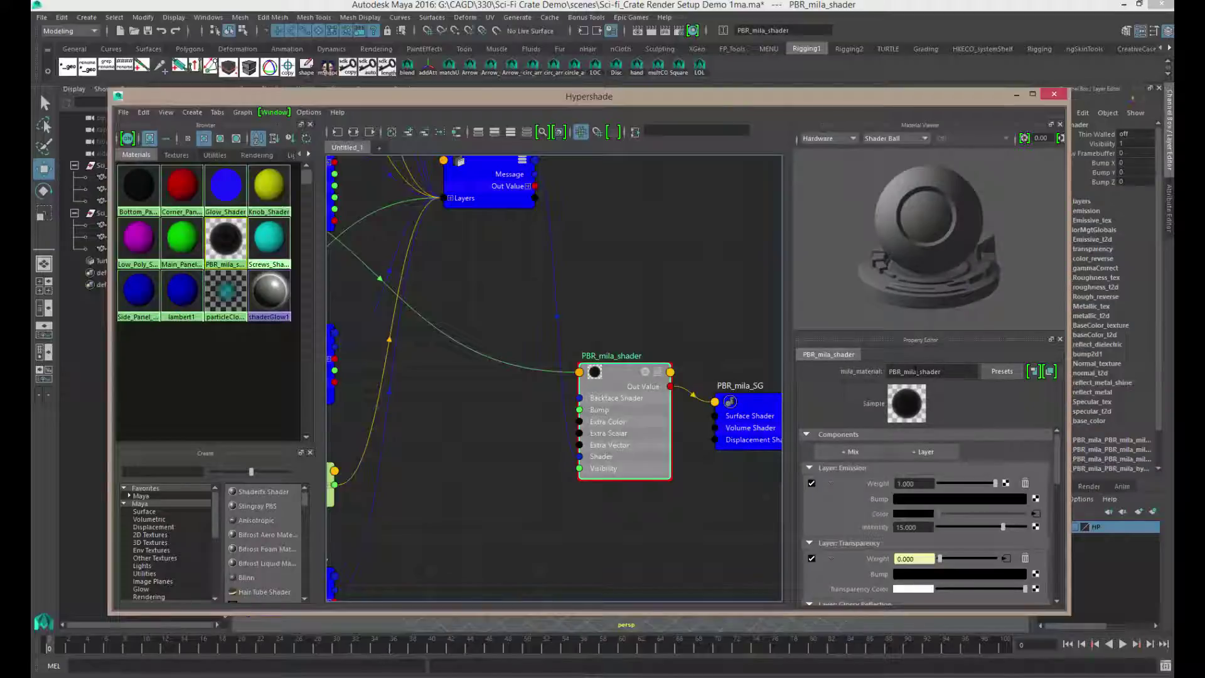
Rename PBR_mila_shader to Top_Crate_shader and move the Hypershade aside to show the crate.
drag(915, 371, 856, 370)
key(BackSpace)
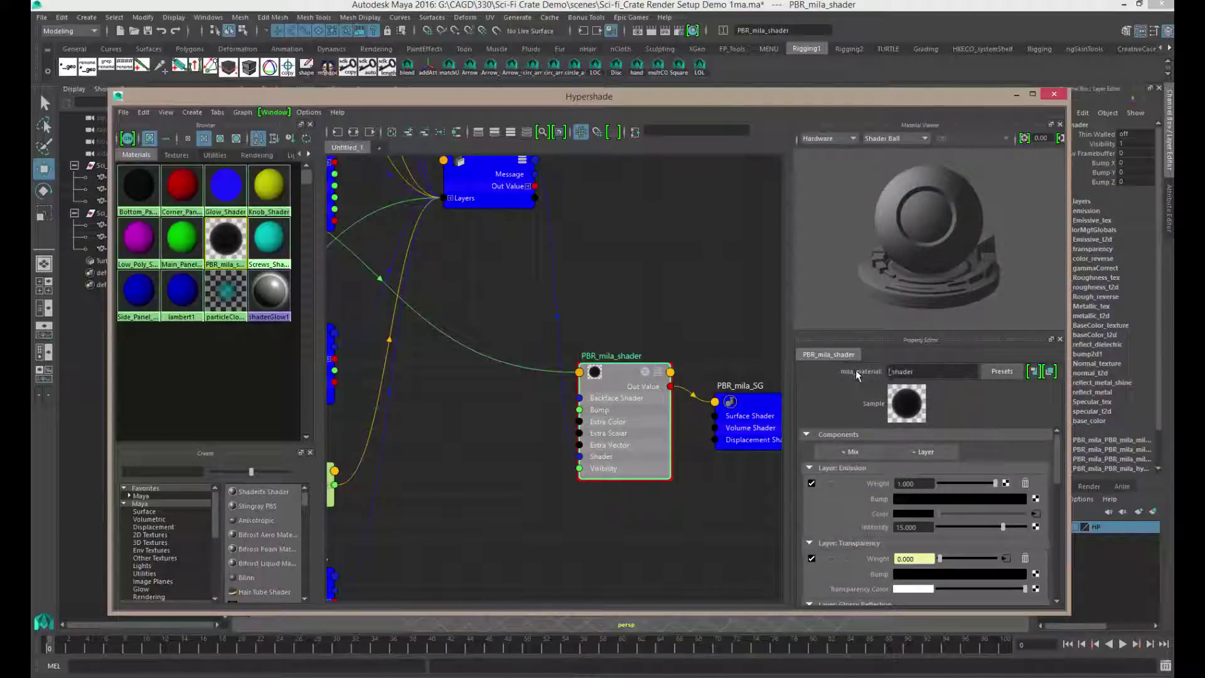
text(Y)
key(BackSpace)
text(Top Crate)
key(Return)
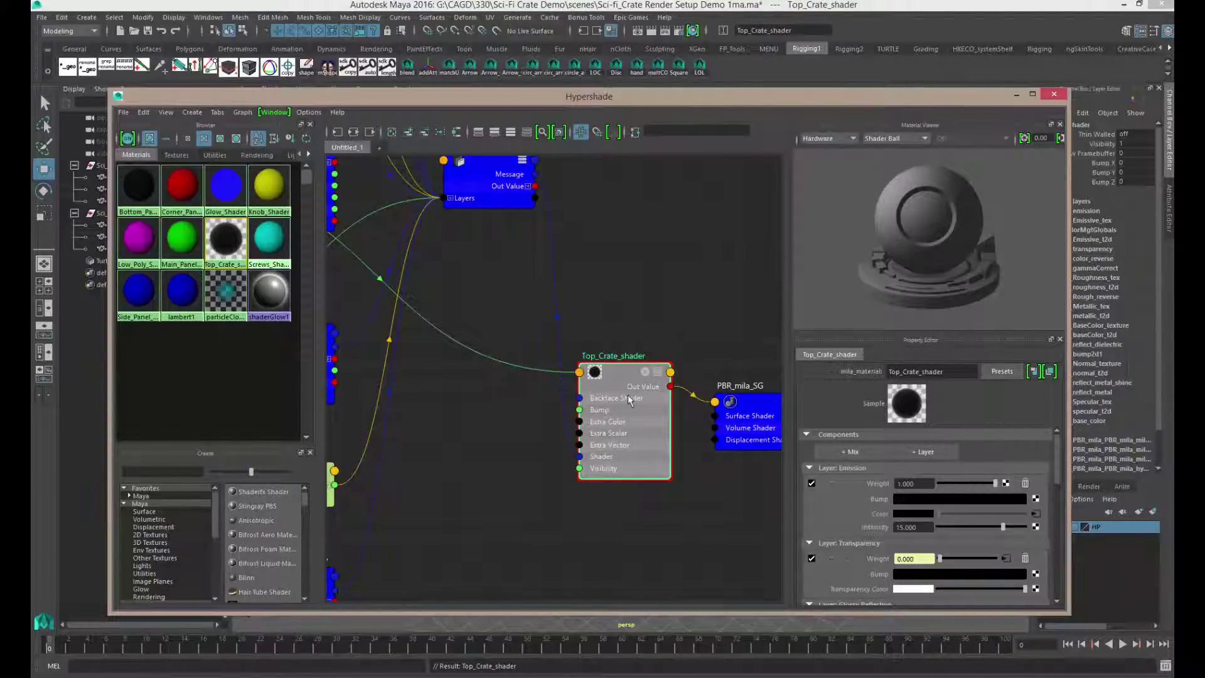
drag(711, 96, 660, 341)
scroll(671, 282, down, 3)
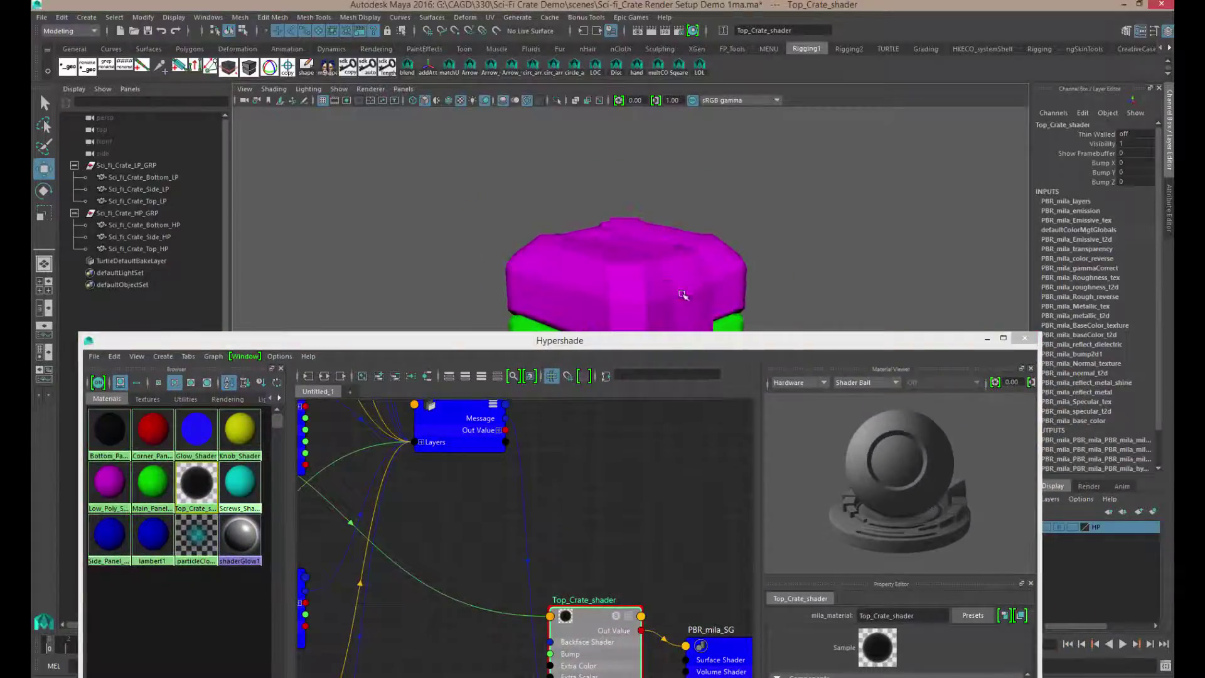
Hide the Hypershade and select the crate's top mesh plus the side band mesh.
alt+middle_drag(683, 295, 687, 217)
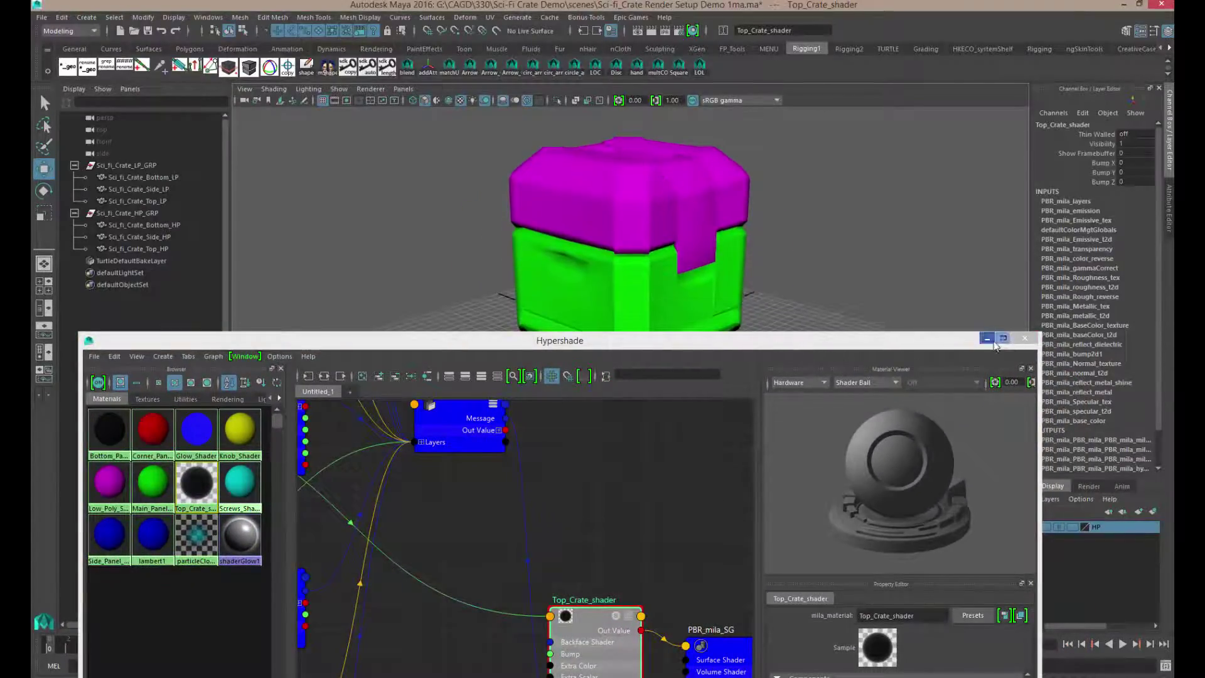
click(988, 338)
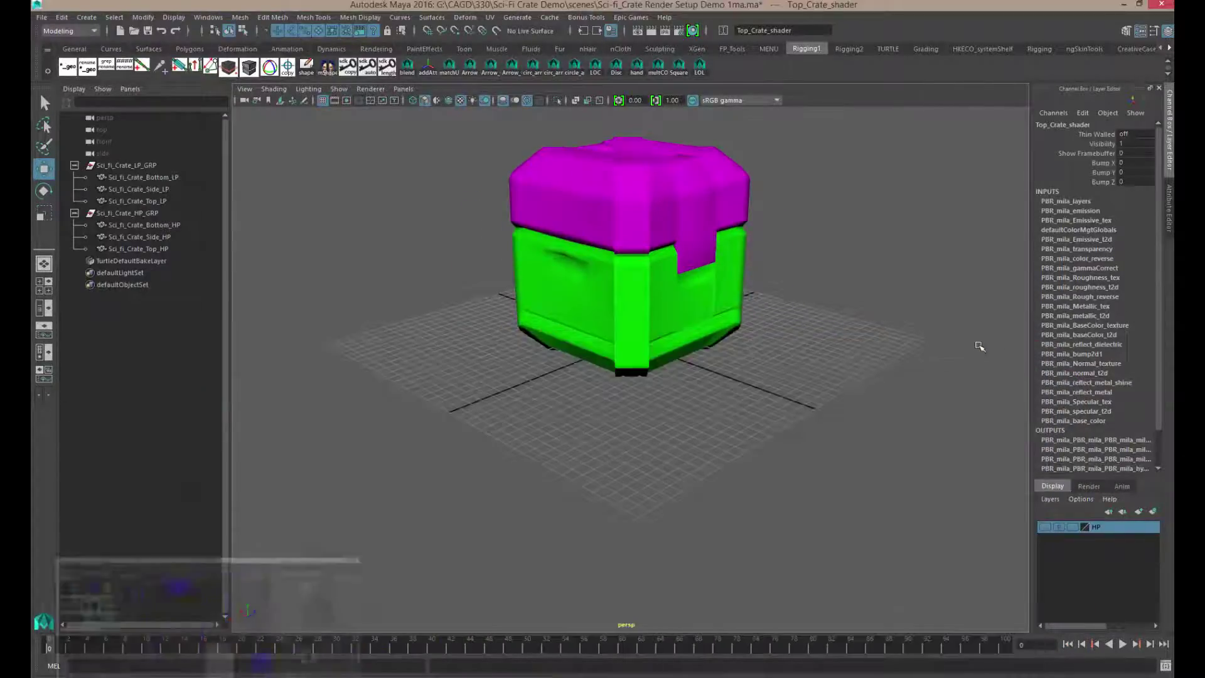
click(577, 211)
scroll(706, 286, up, 5)
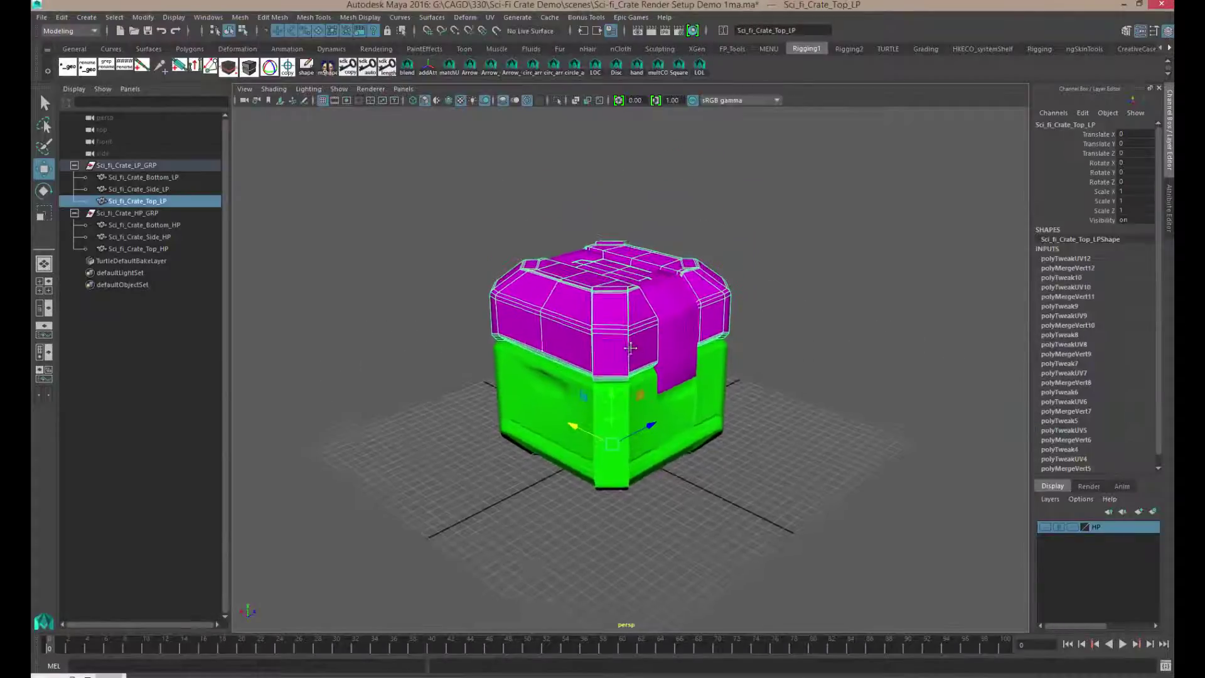
shift+click(705, 285)
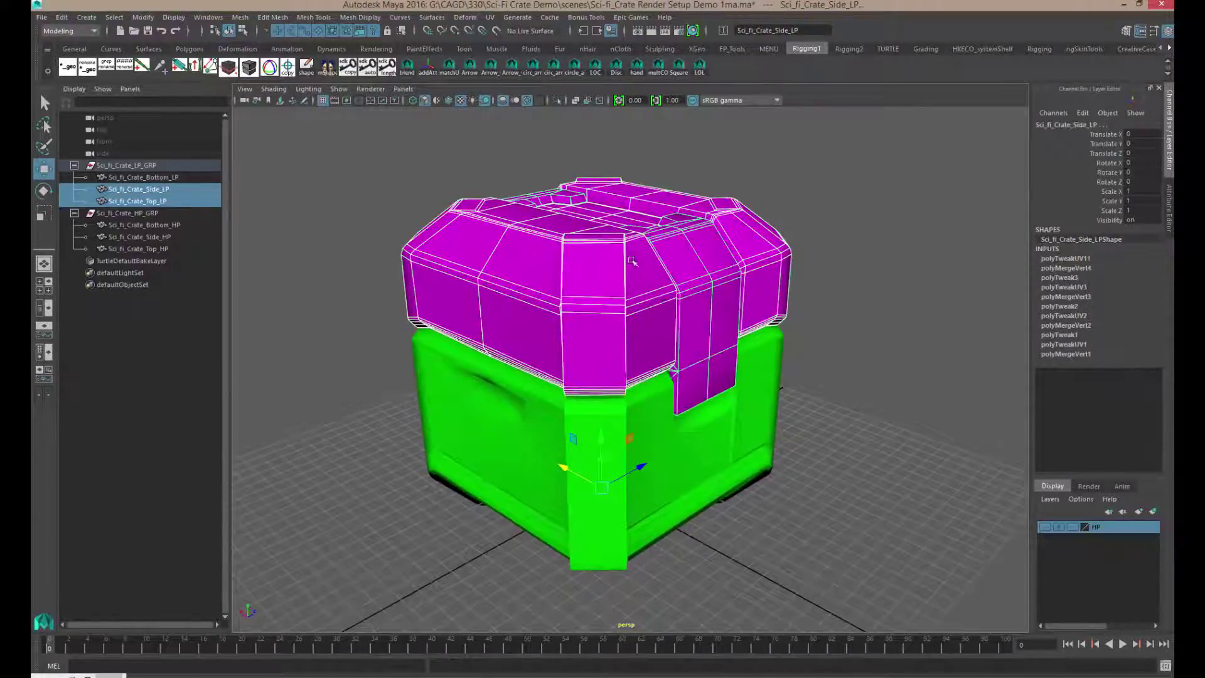
Assign the existing Top_Crate_shader material to the selected crate meshes.
right_click(556, 266)
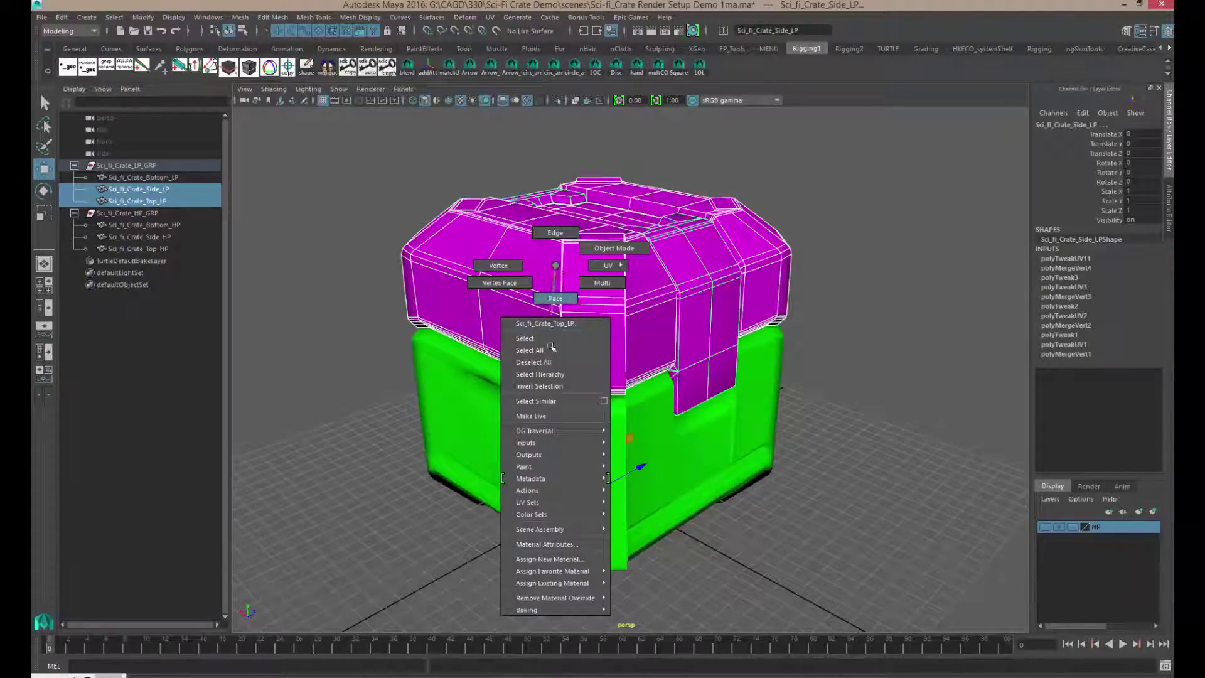
mouse_move(567, 532)
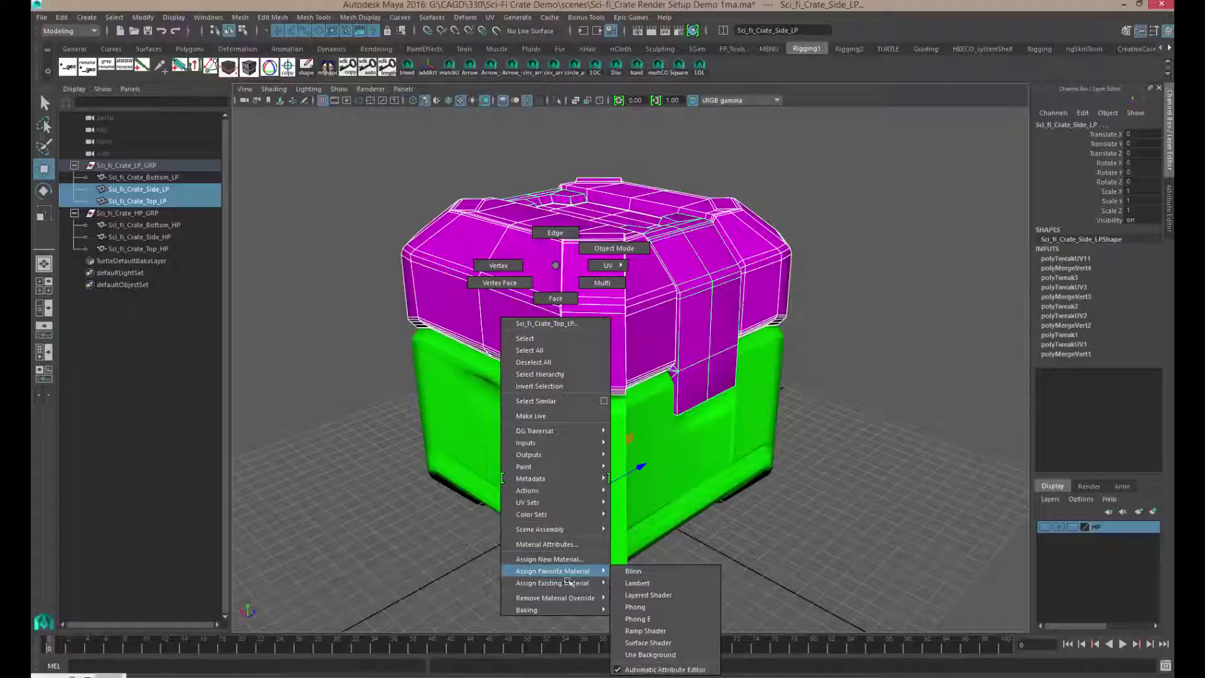
mouse_move(567, 585)
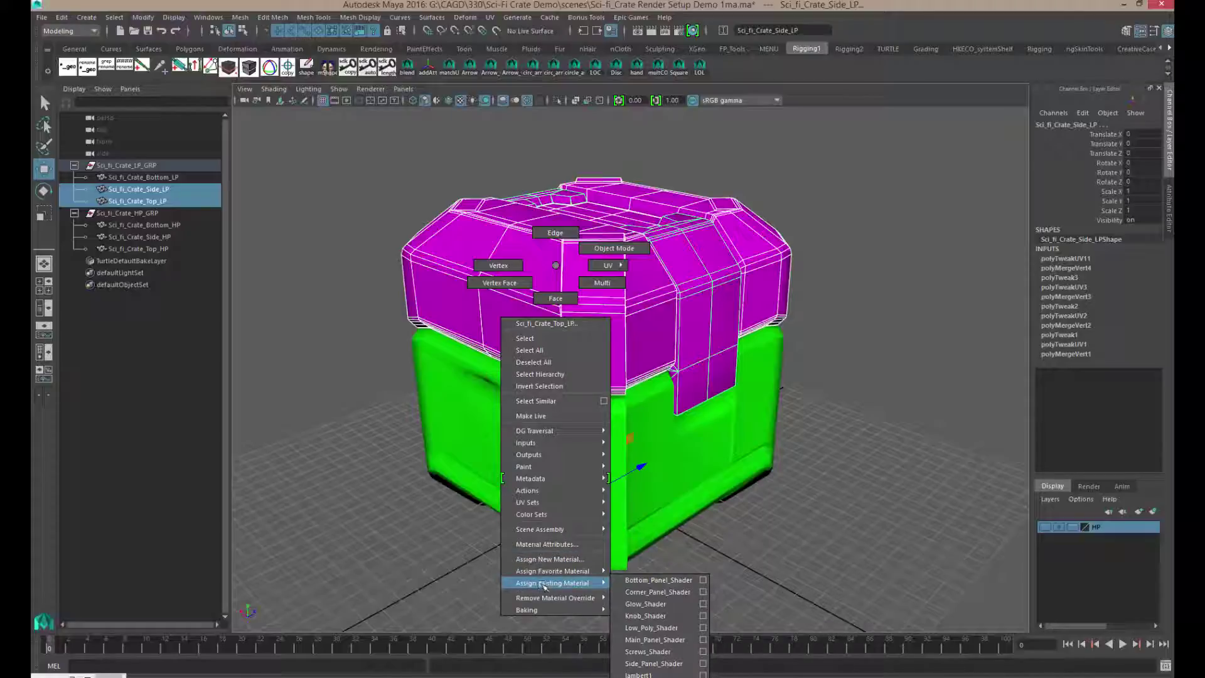
click(641, 675)
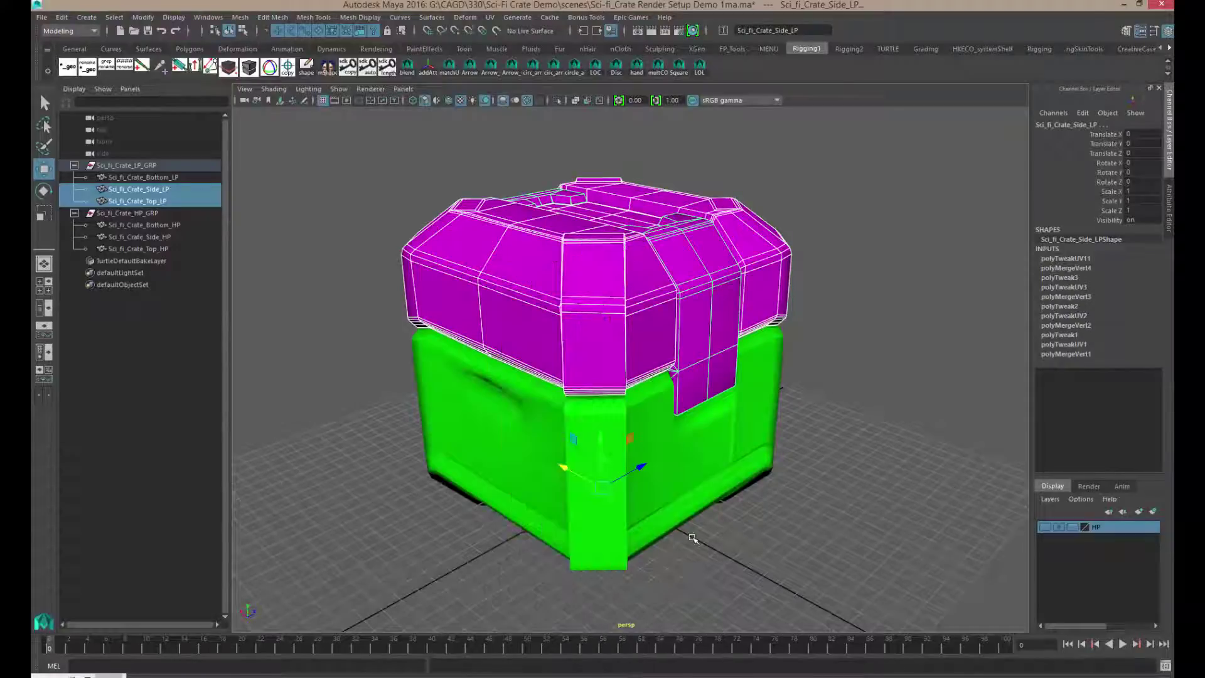
alt+middle_drag(605, 191, 606, 135)
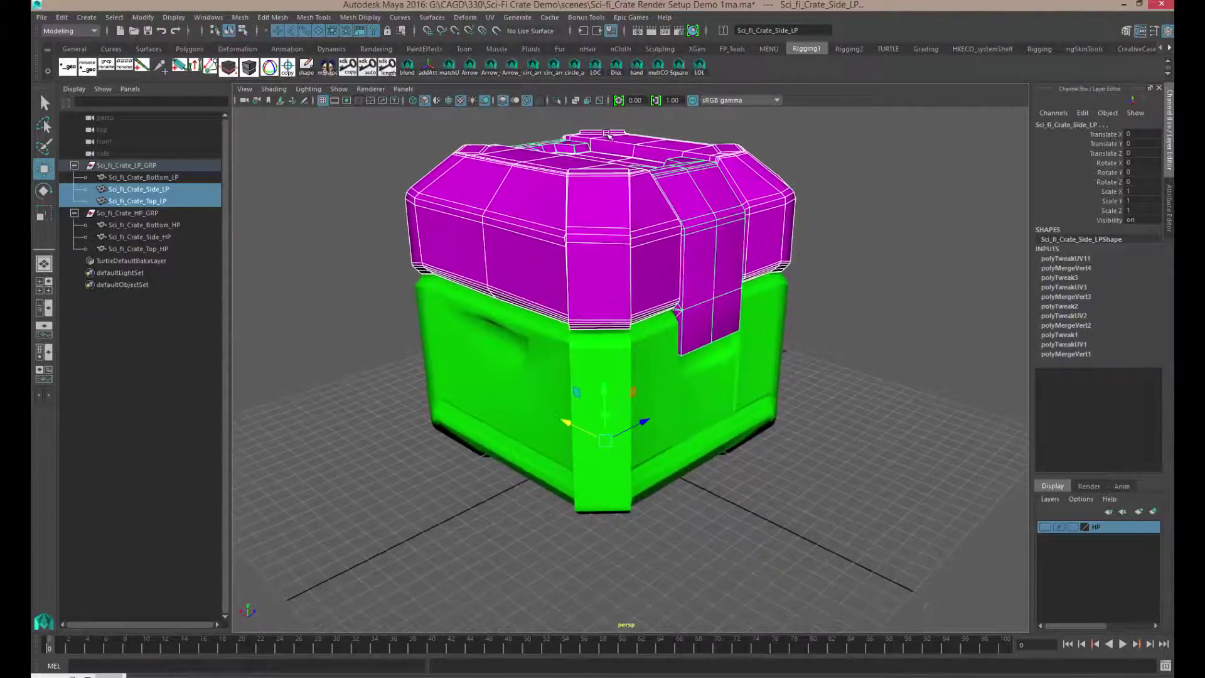
right_drag(606, 133, 631, 450)
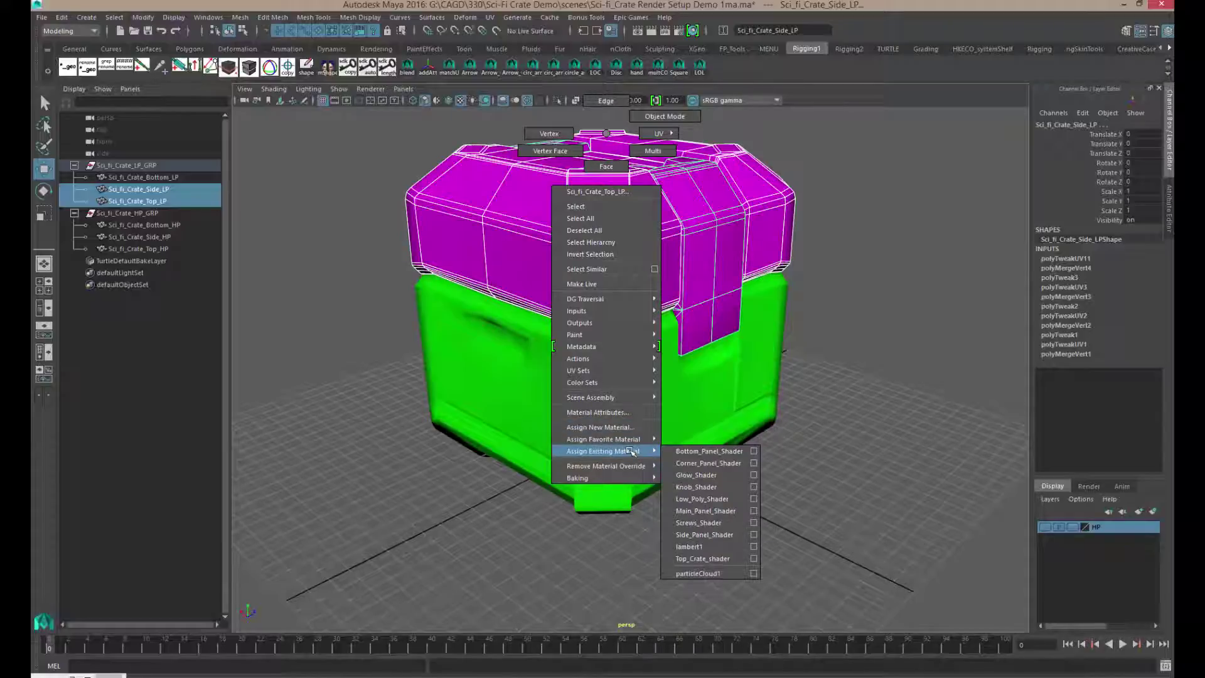
right_drag(663, 453, 701, 560)
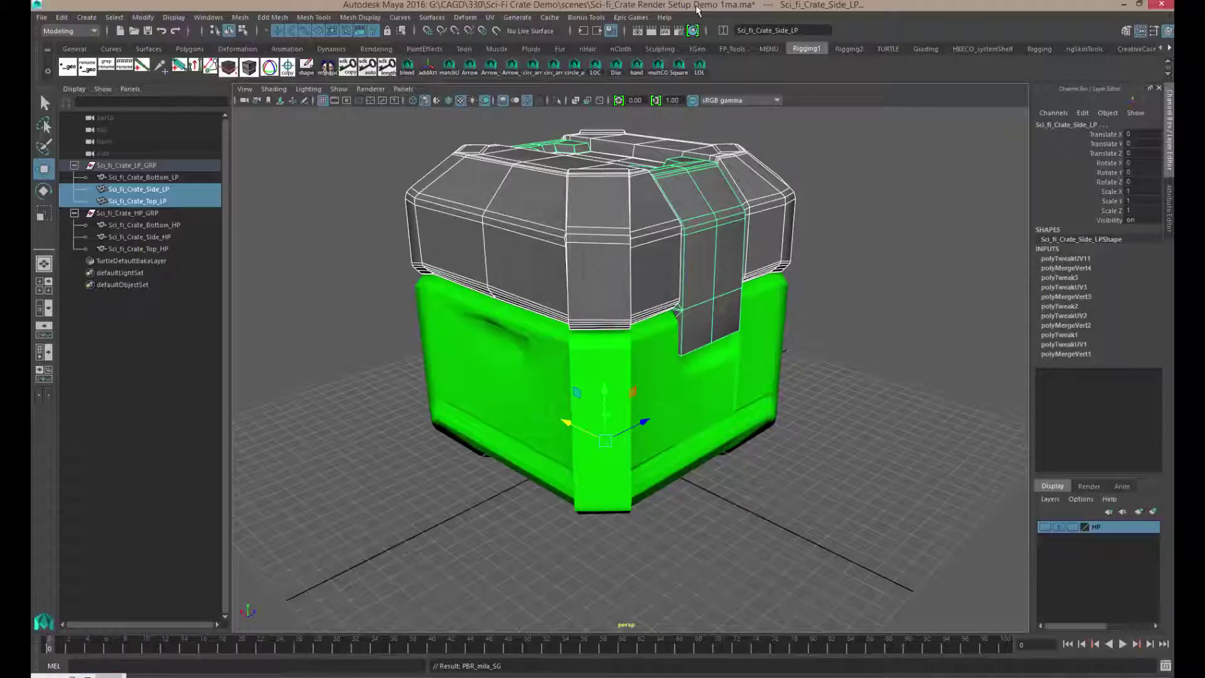
Reopen the Hypershade, frame the PBR_mila network, and inspect the Roughness and Metallic nodes.
click(693, 30)
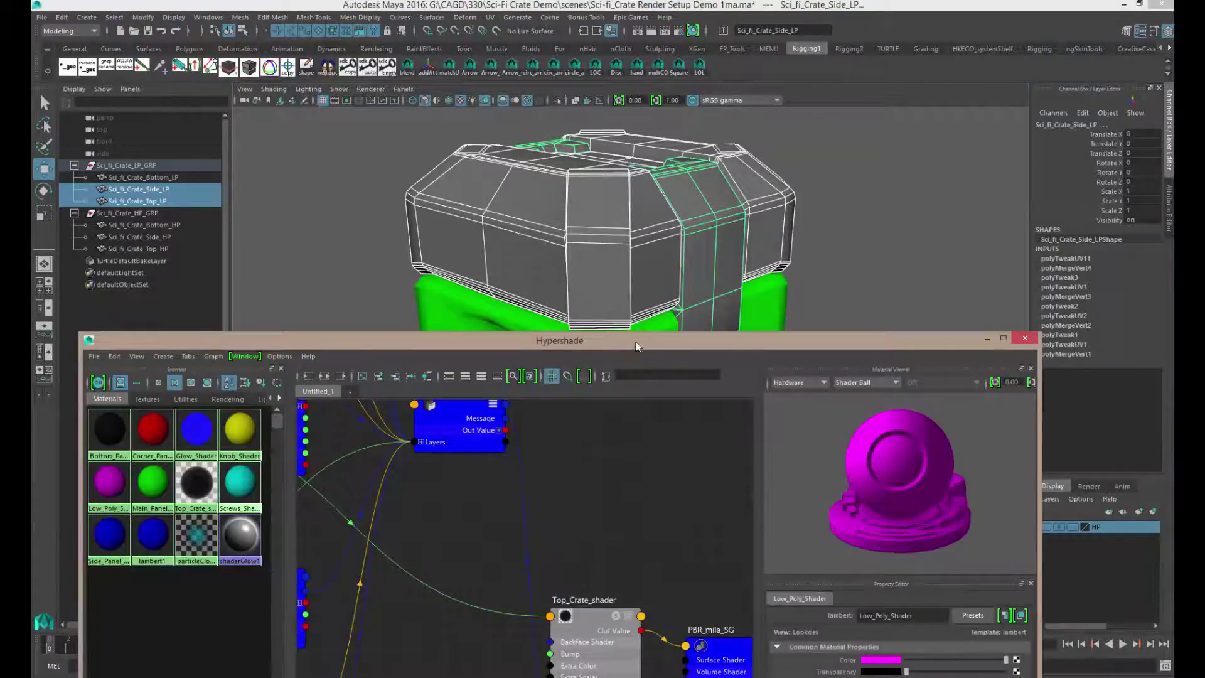
key(a)
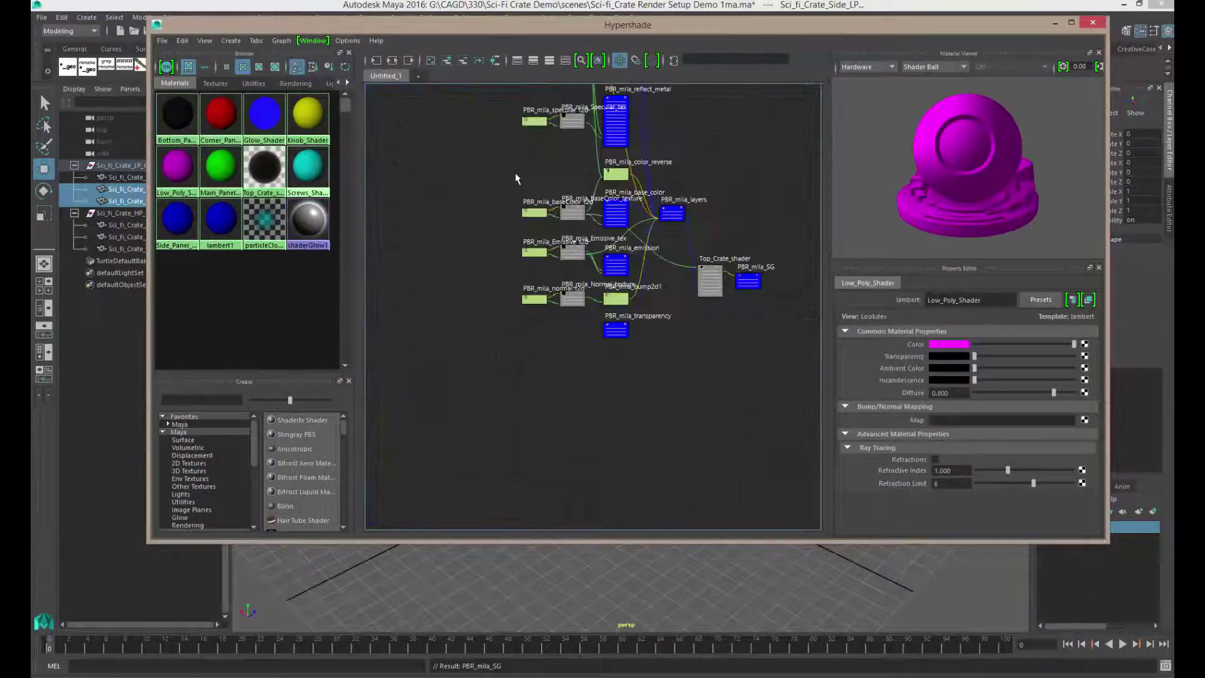
alt+right_drag(569, 328, 662, 345)
click(481, 154)
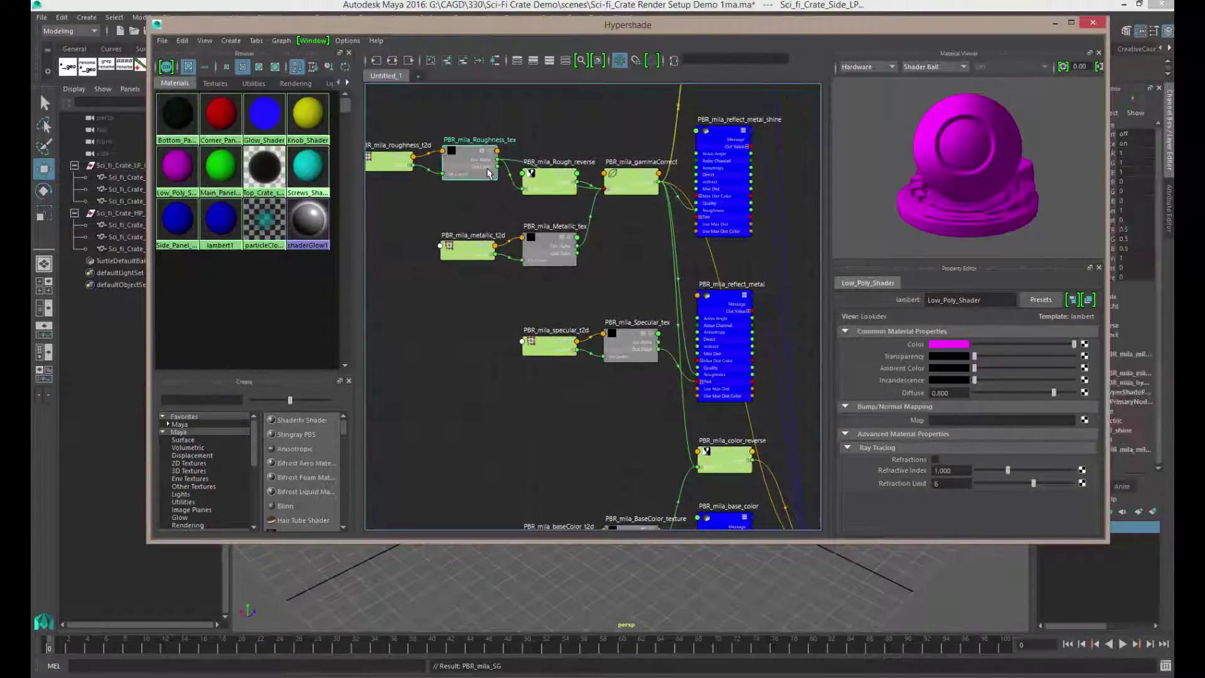
click(542, 247)
click(476, 177)
click(544, 251)
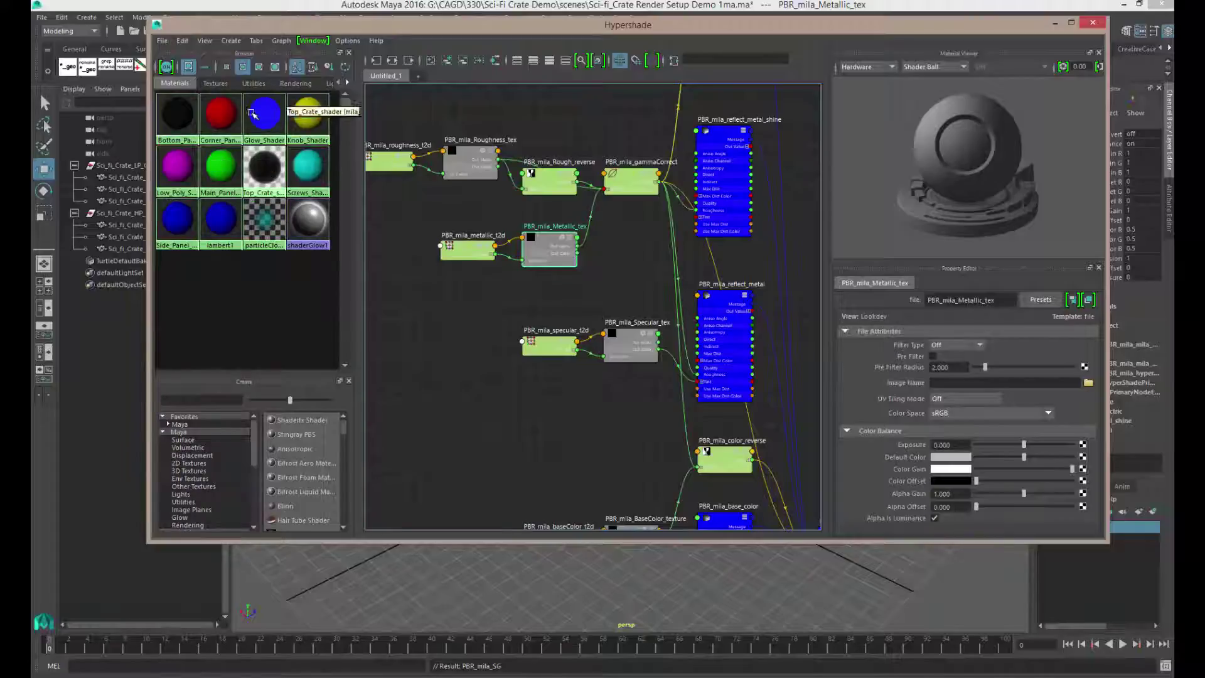
Load Top_Panel_Shader_BaseColor.png from Baked from SP into PBR_mila_BaseColor_texture, then select the Emissive texture.
click(211, 84)
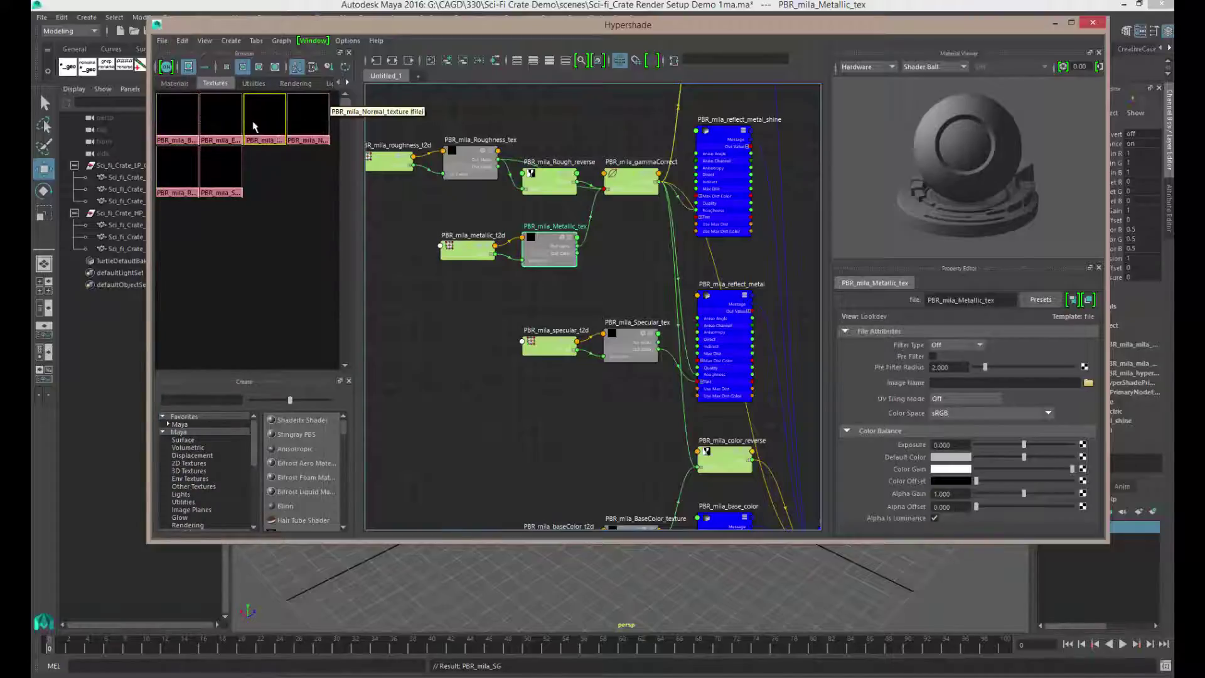
click(179, 126)
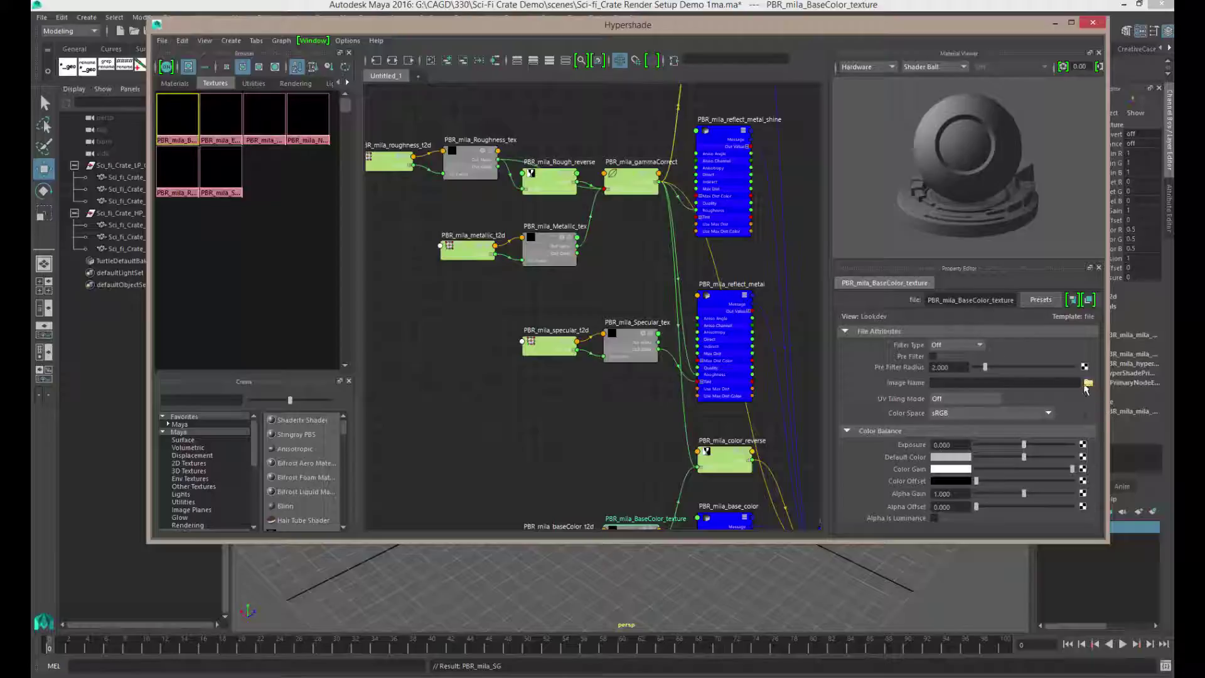
click(1089, 384)
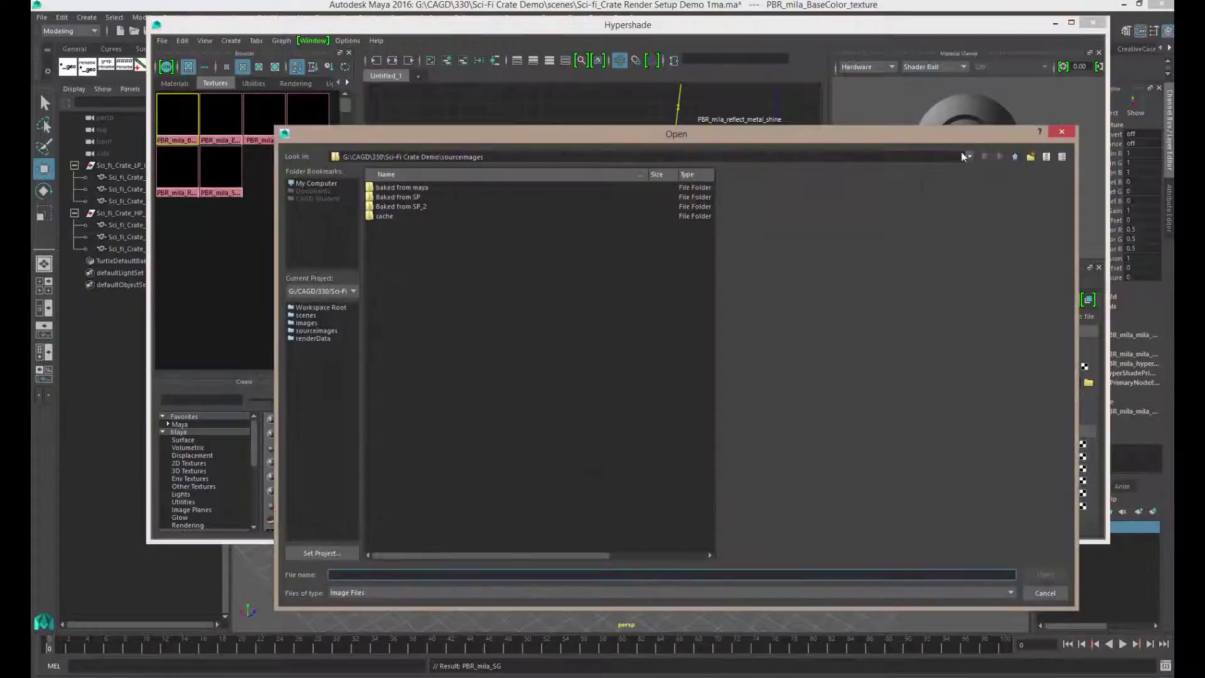
drag(906, 140, 733, 123)
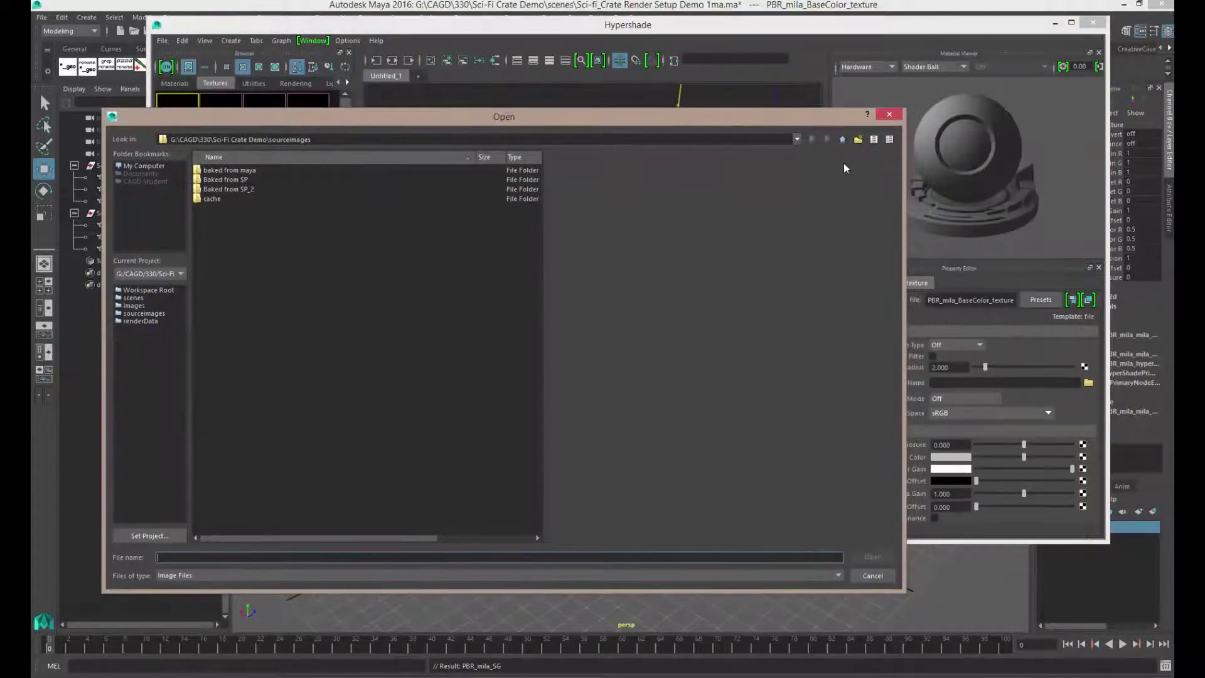
click(890, 114)
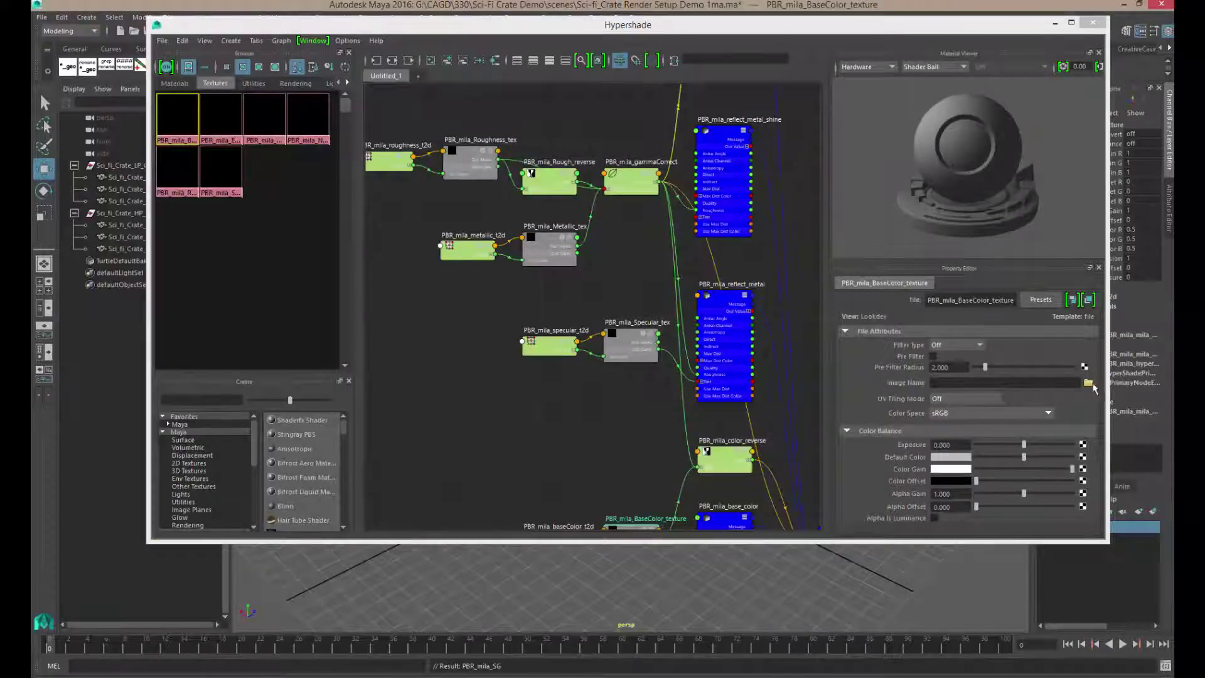
click(1088, 383)
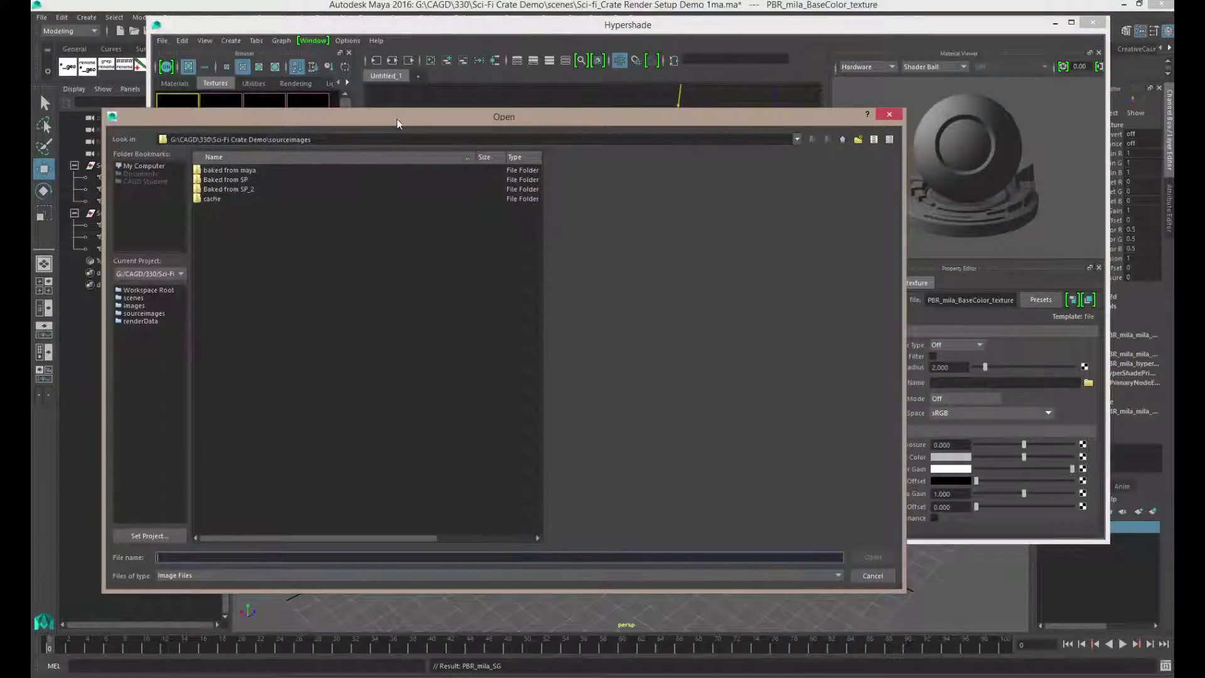
drag(397, 118, 476, 109)
double_click(319, 174)
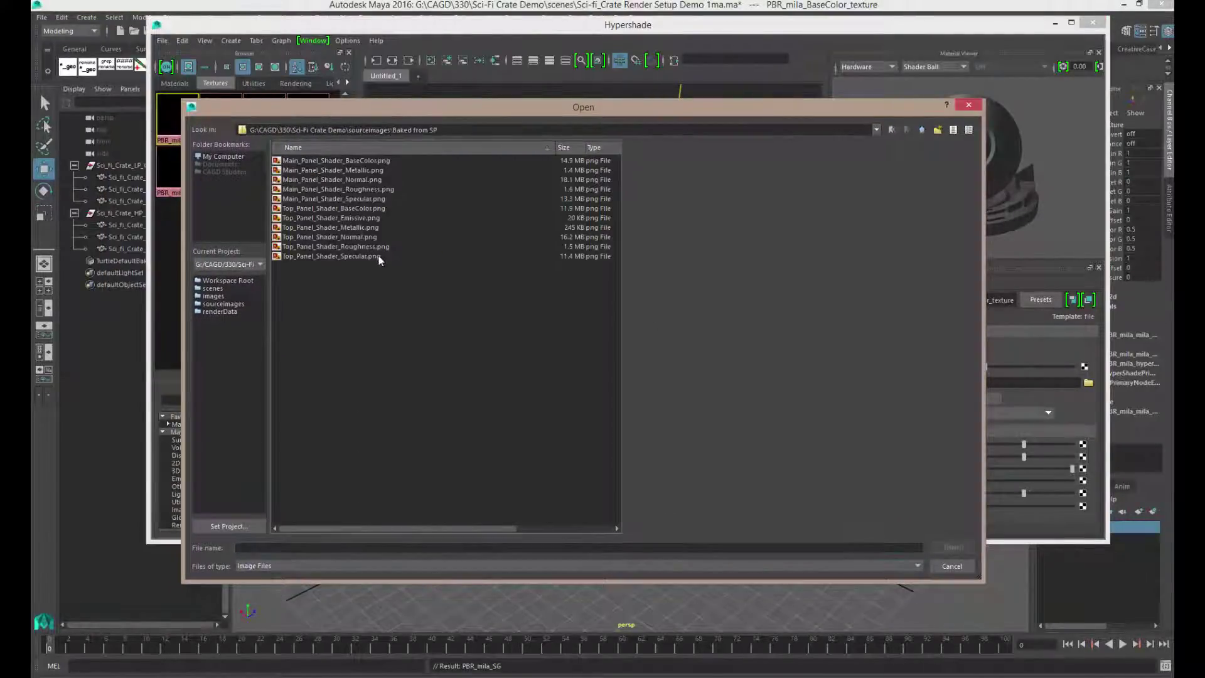
click(344, 162)
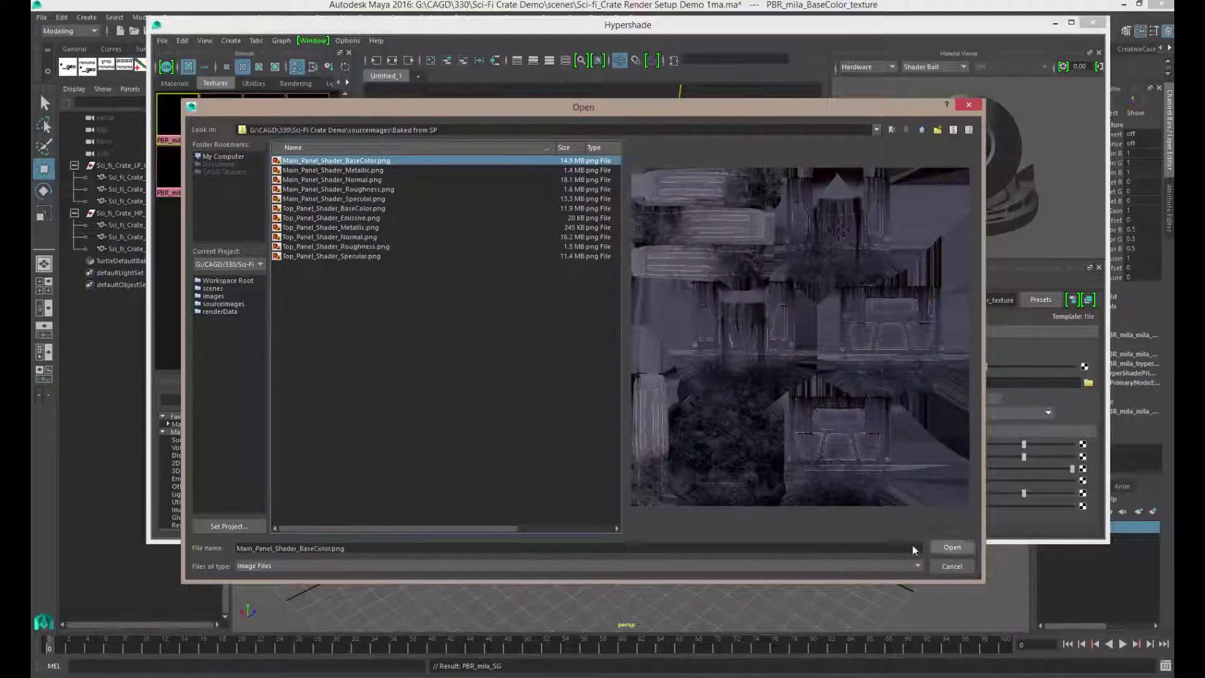
click(333, 209)
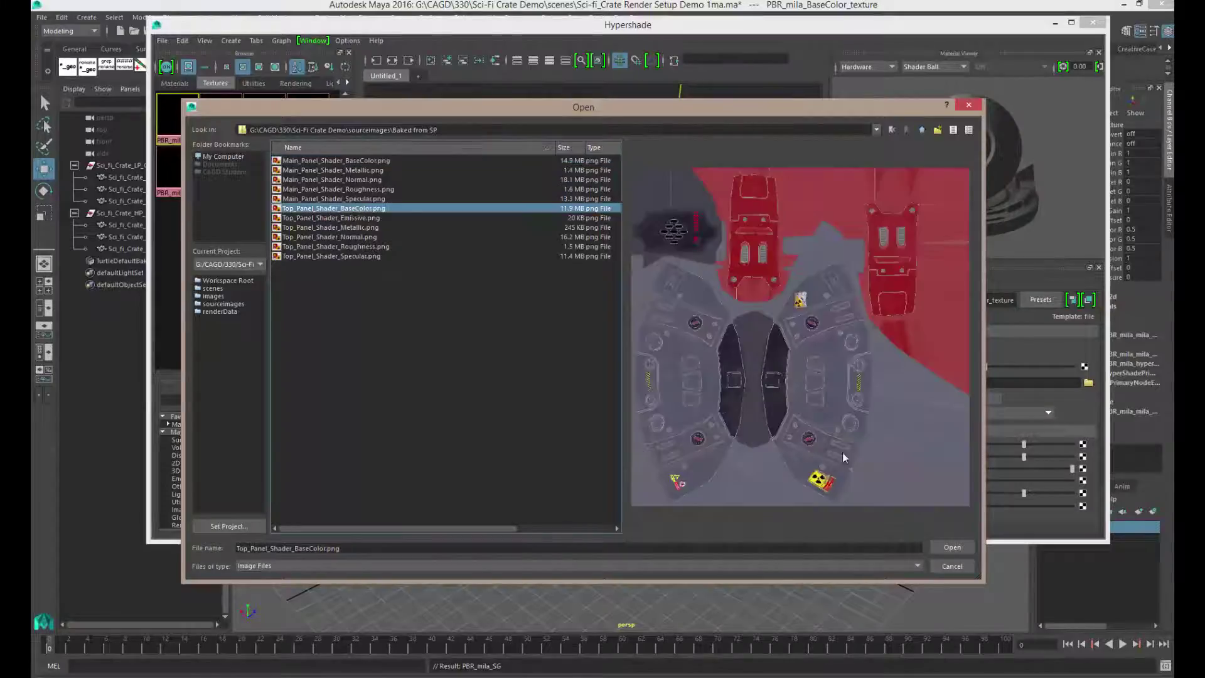
click(946, 551)
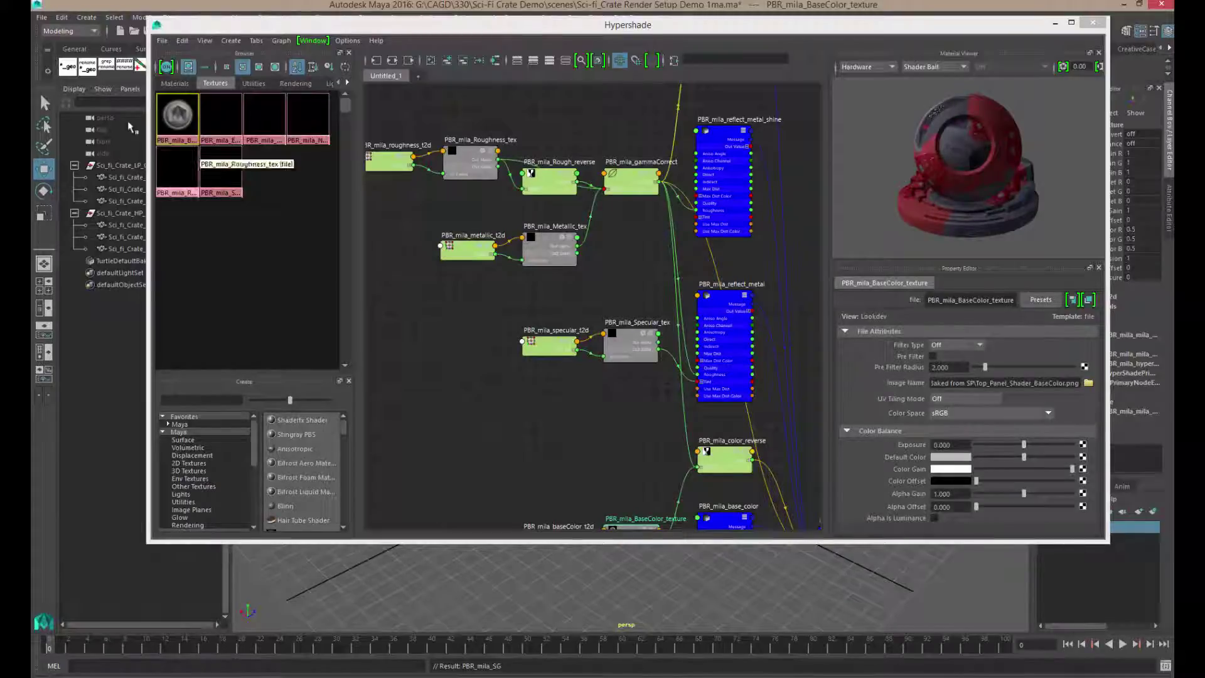
click(221, 120)
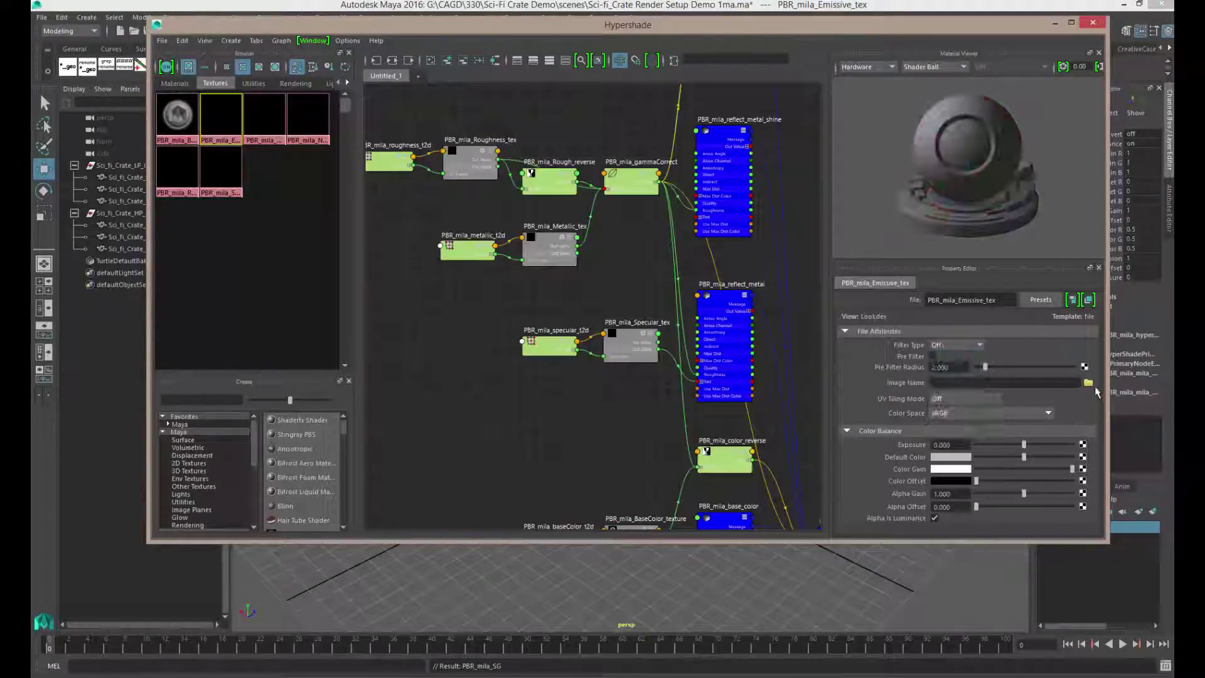
Load Top_Panel_Shader_Emissive.png and Top_Panel_Shader_Metallic.png into the emissive and metallic texture nodes.
click(1088, 382)
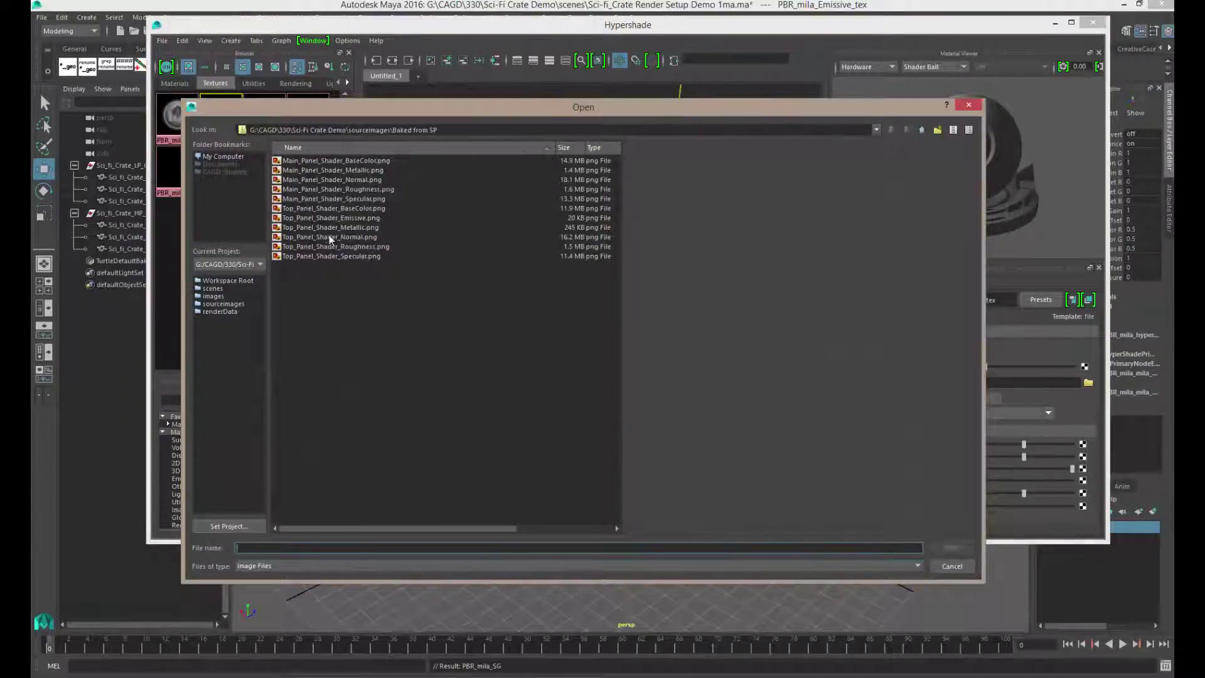
click(350, 218)
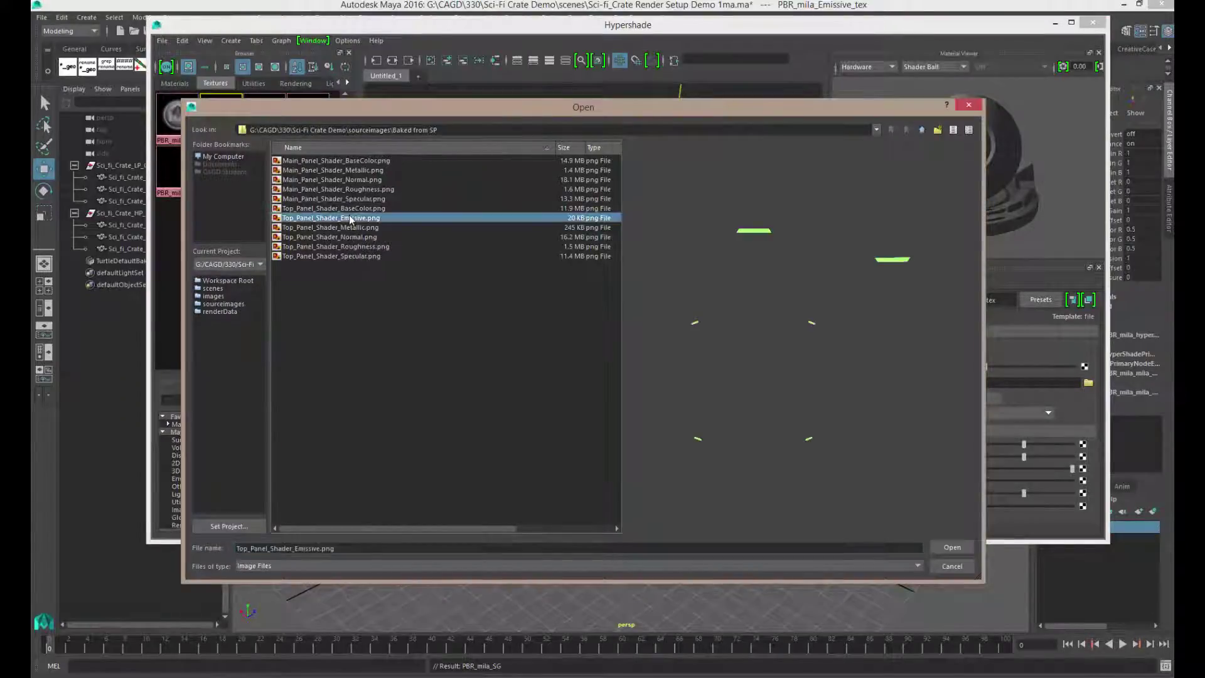
click(949, 549)
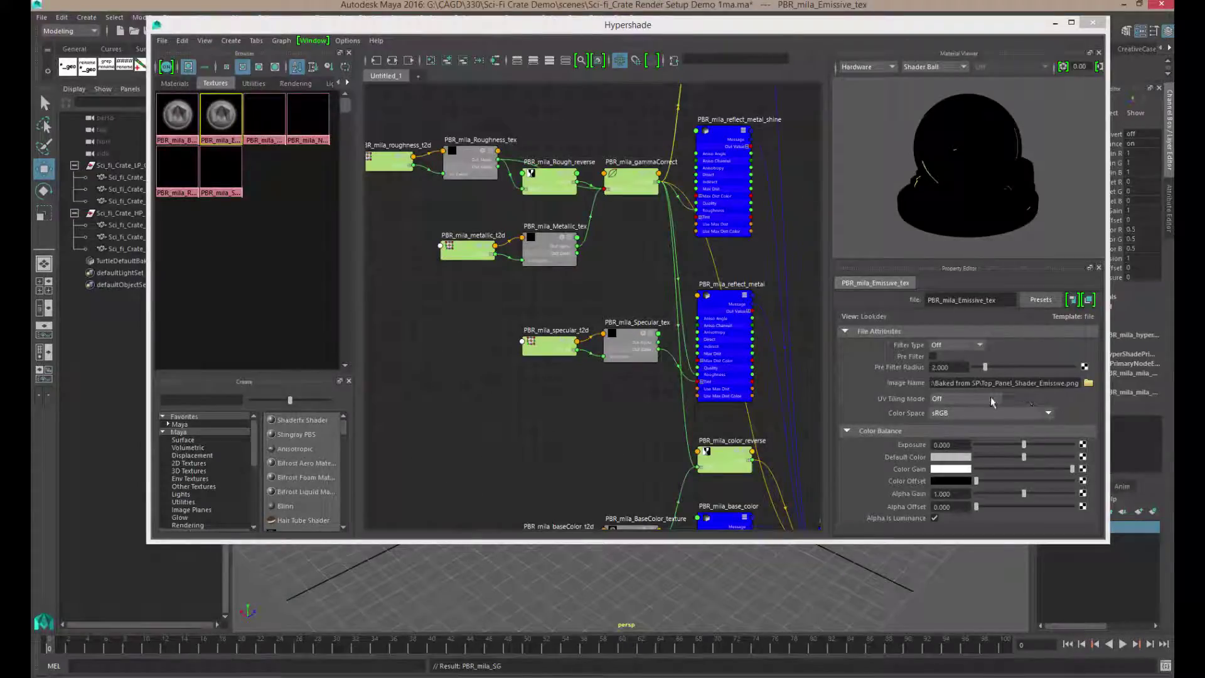
click(264, 116)
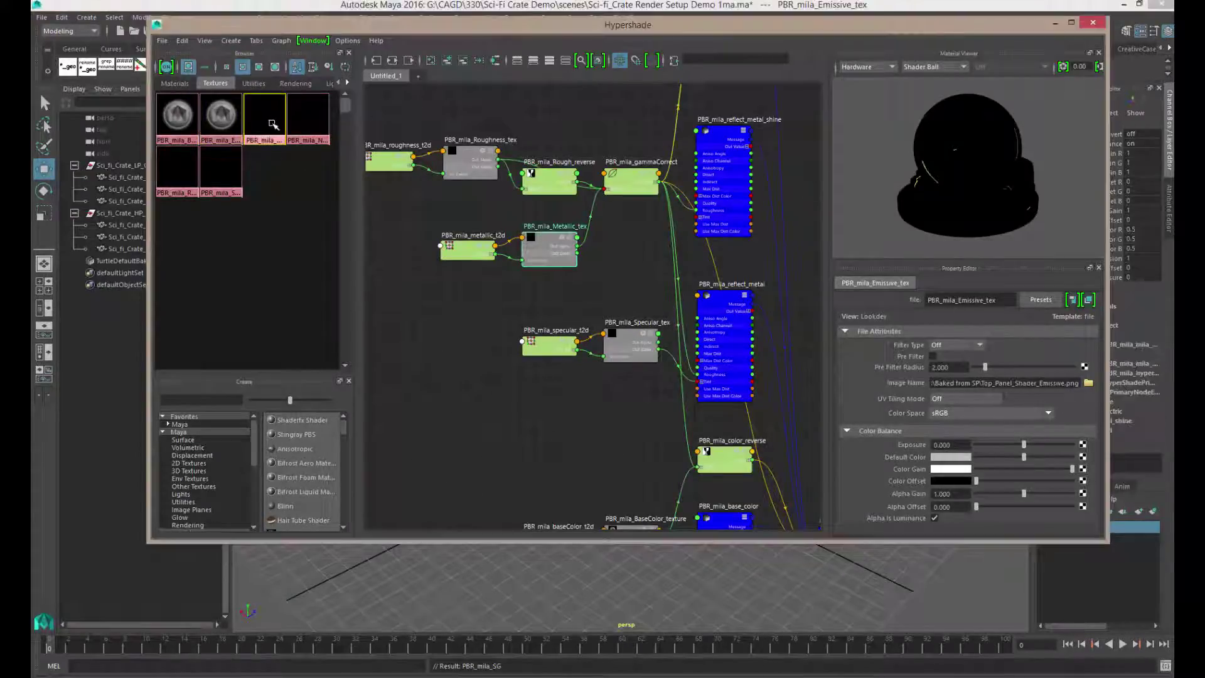
click(1089, 383)
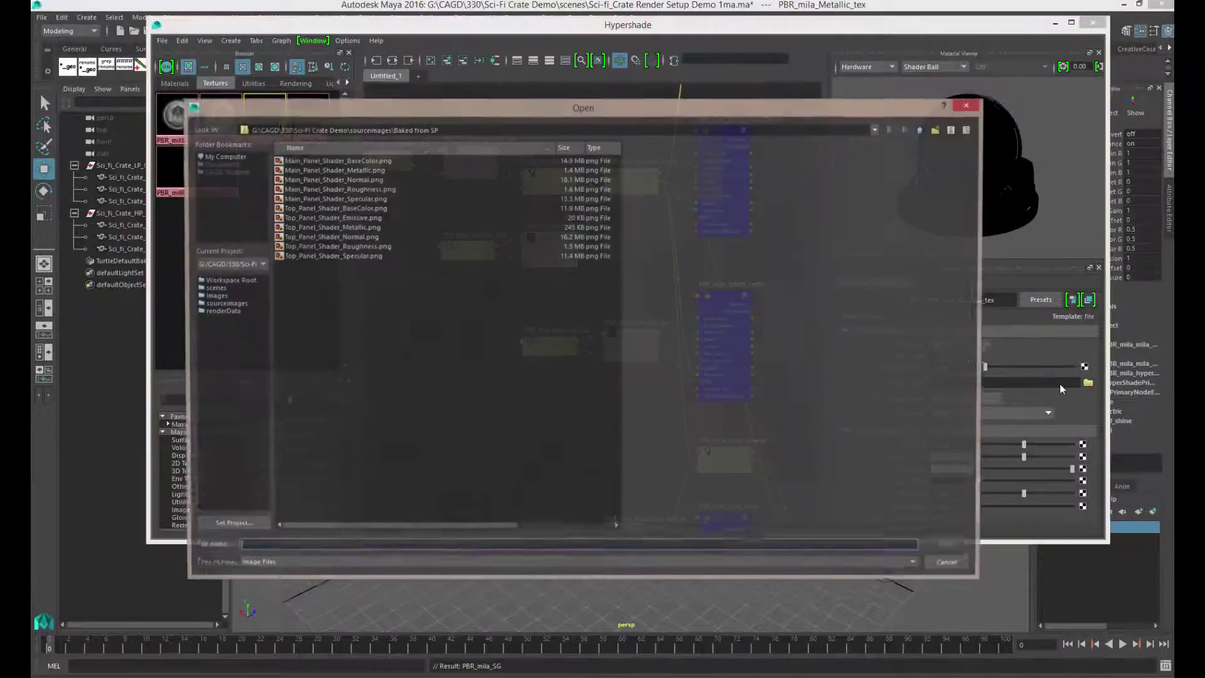
drag(620, 111, 690, 89)
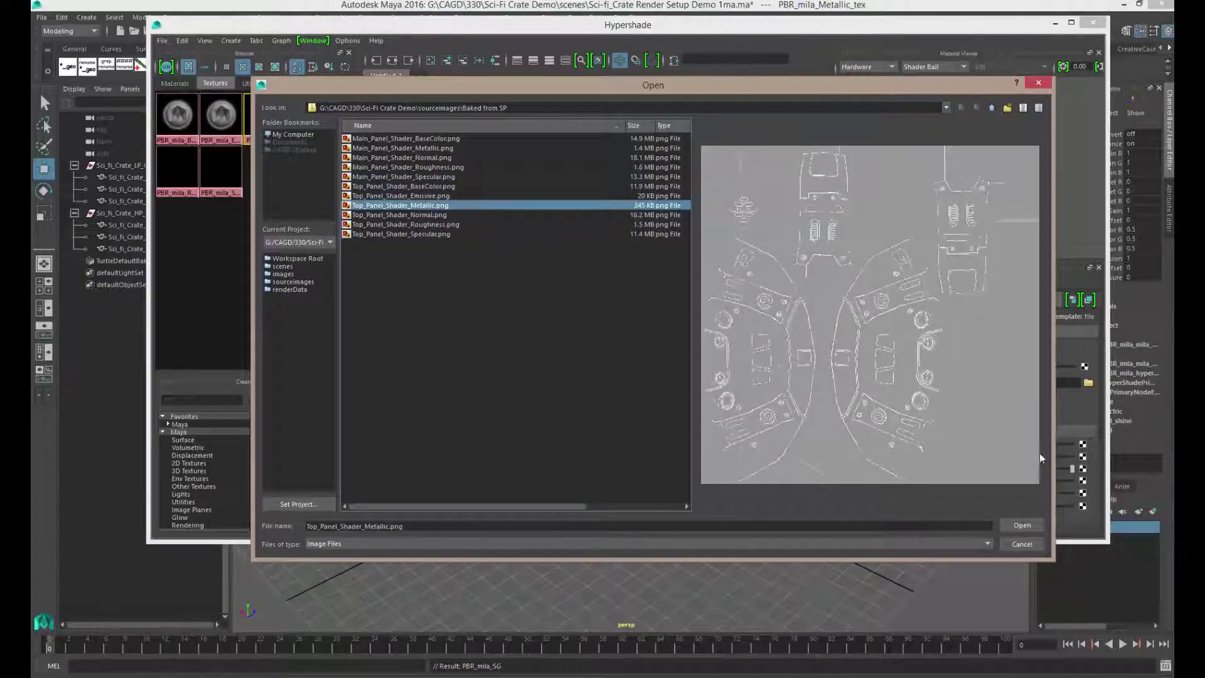
click(1017, 525)
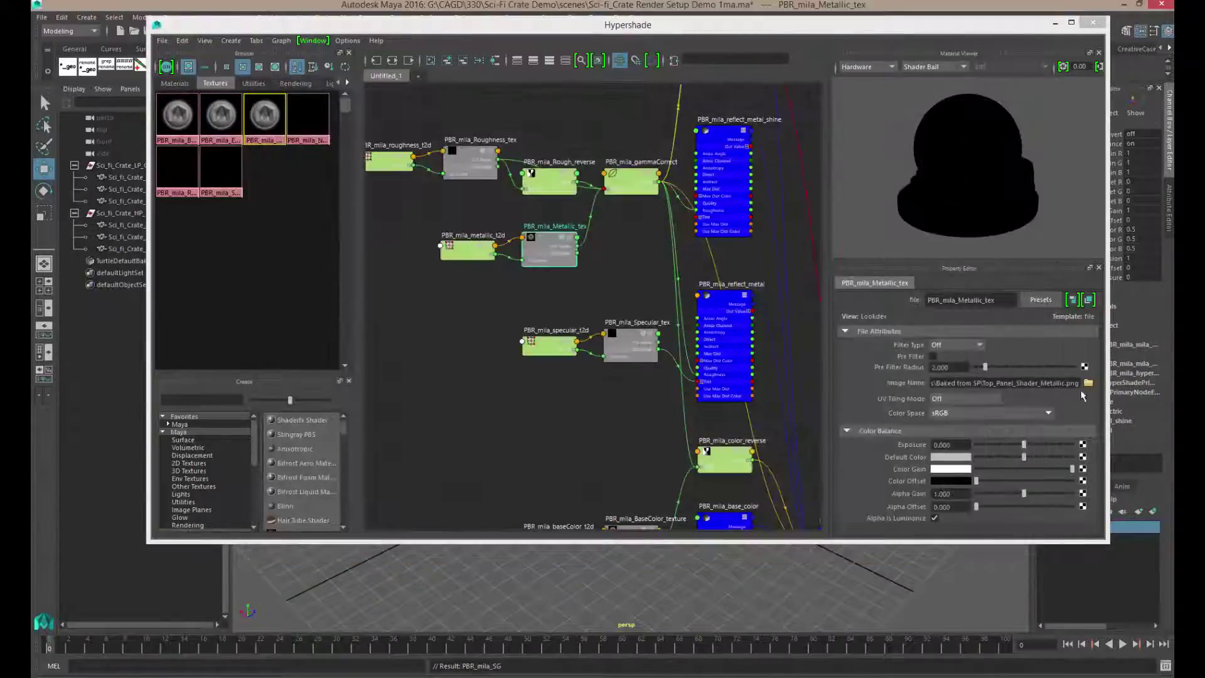
Load Top_Panel_Shader_Specular.png into the specular texture node.
alt+middle_drag(661, 397, 594, 272)
click(578, 218)
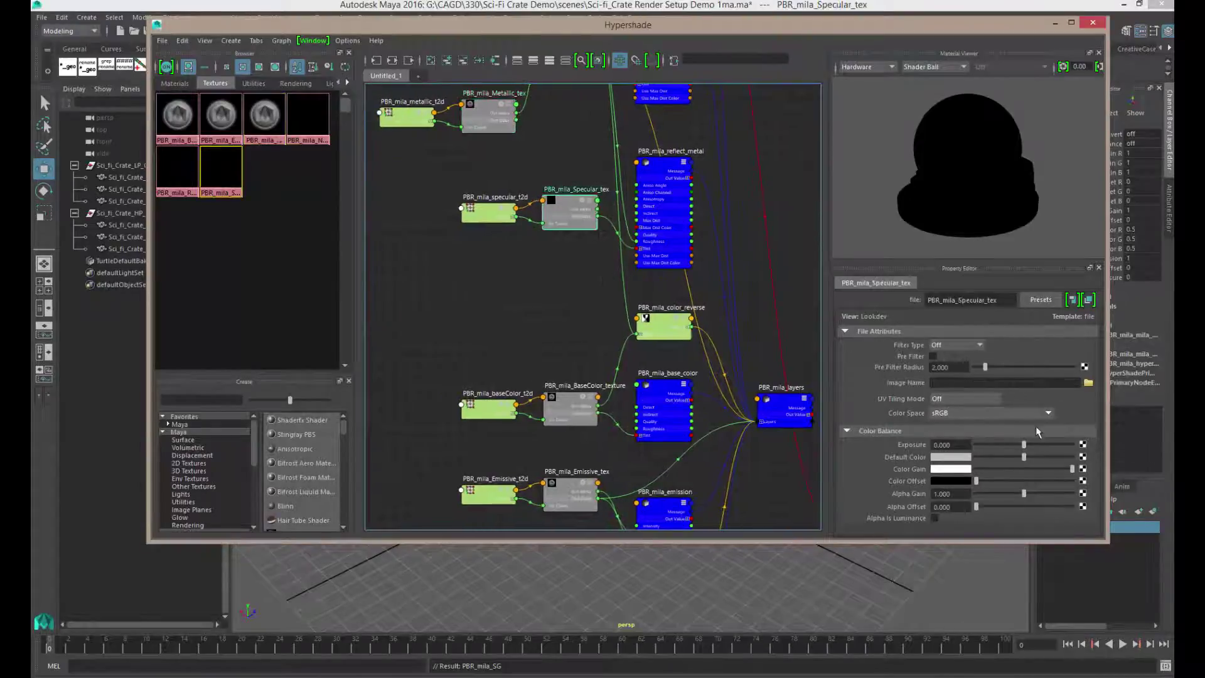
click(1088, 382)
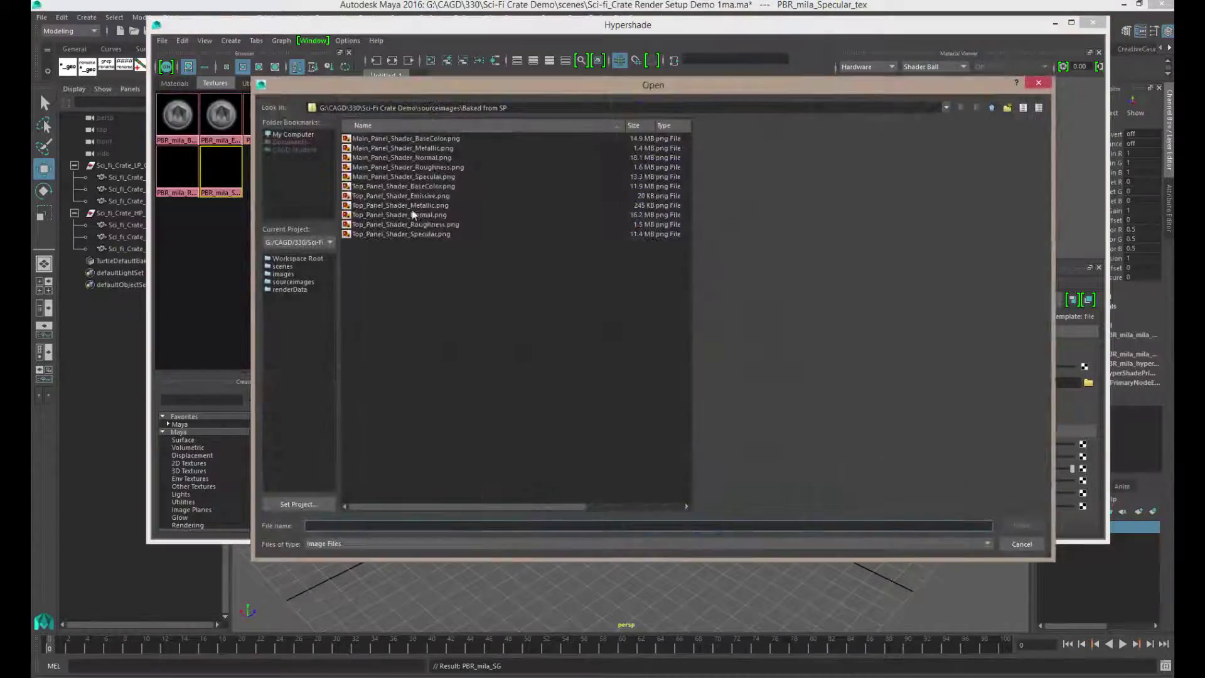
click(433, 233)
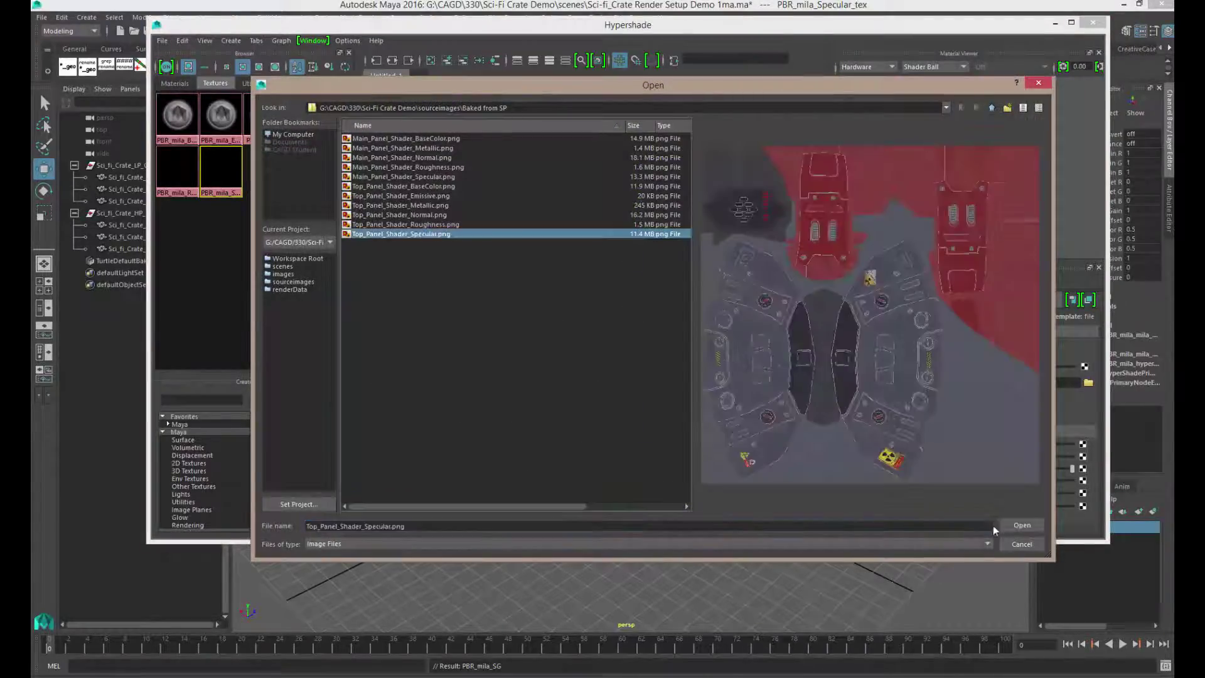
click(1022, 525)
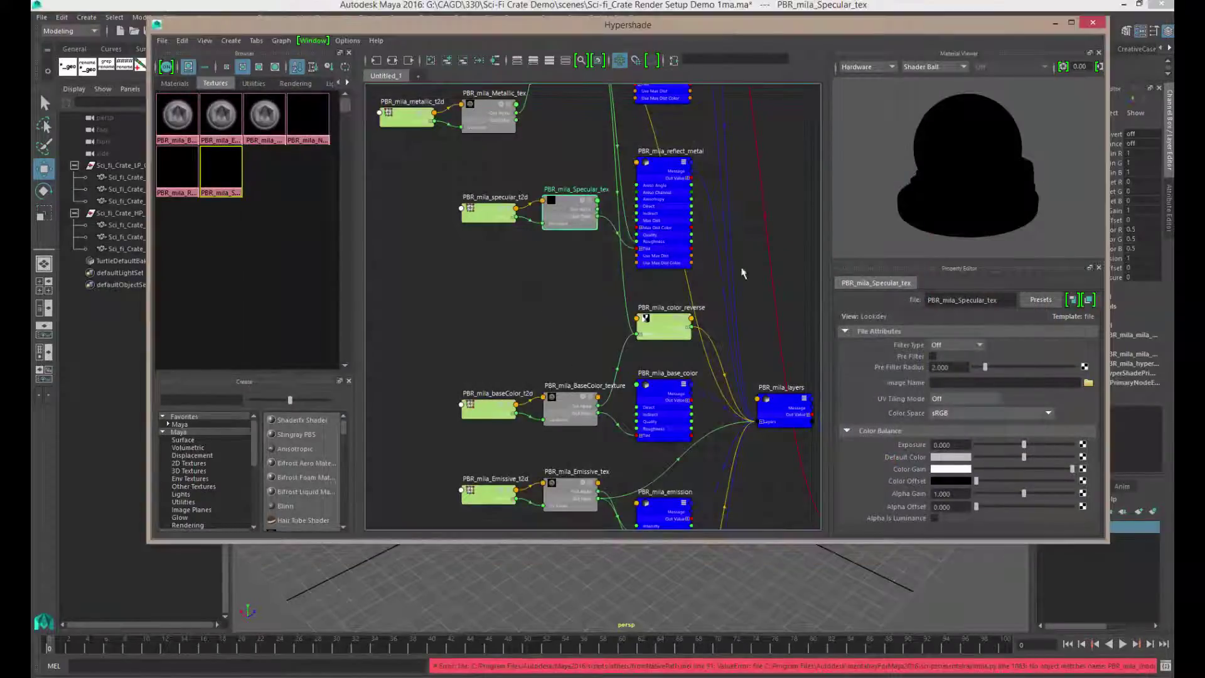
click(1088, 382)
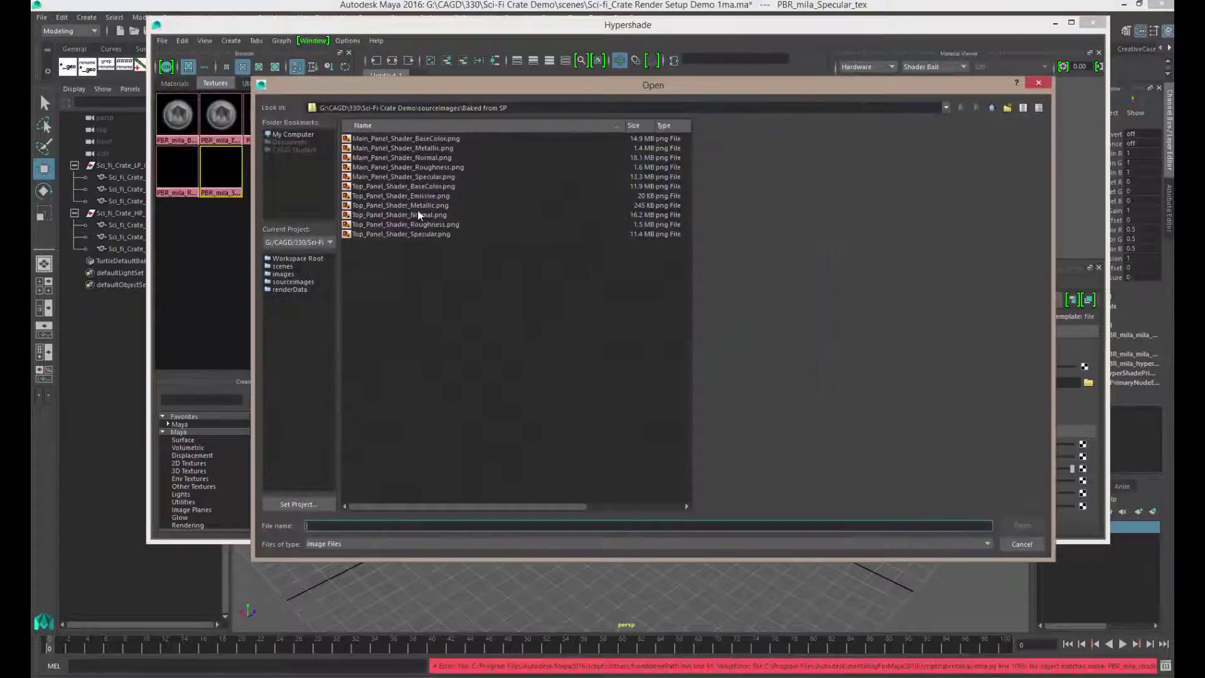
click(425, 234)
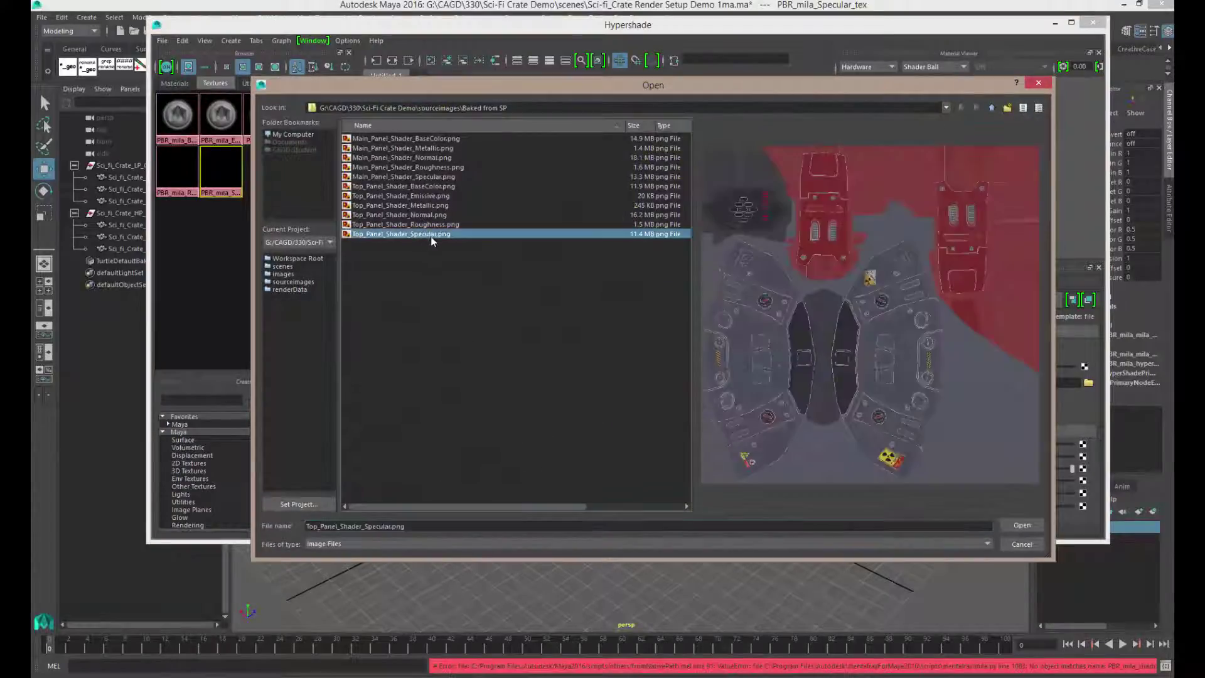
click(1020, 525)
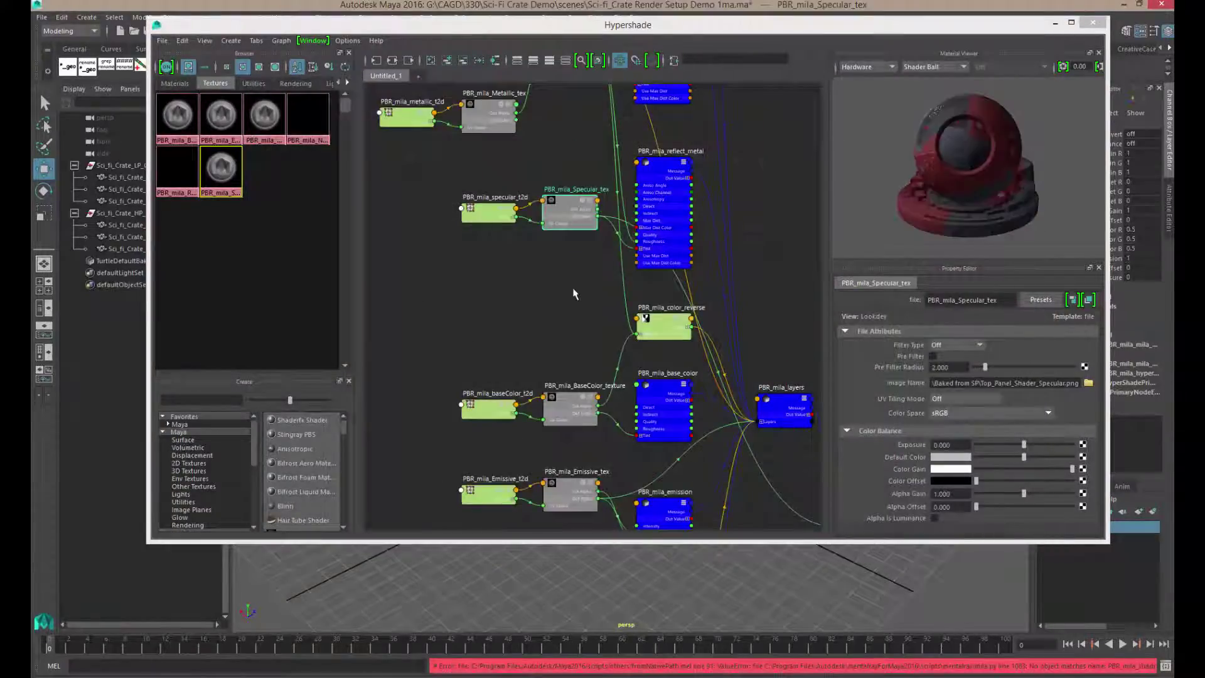
Load Top_Panel_Shader_Normal.png into the normal texture node.
alt+middle_drag(588, 405, 549, 317)
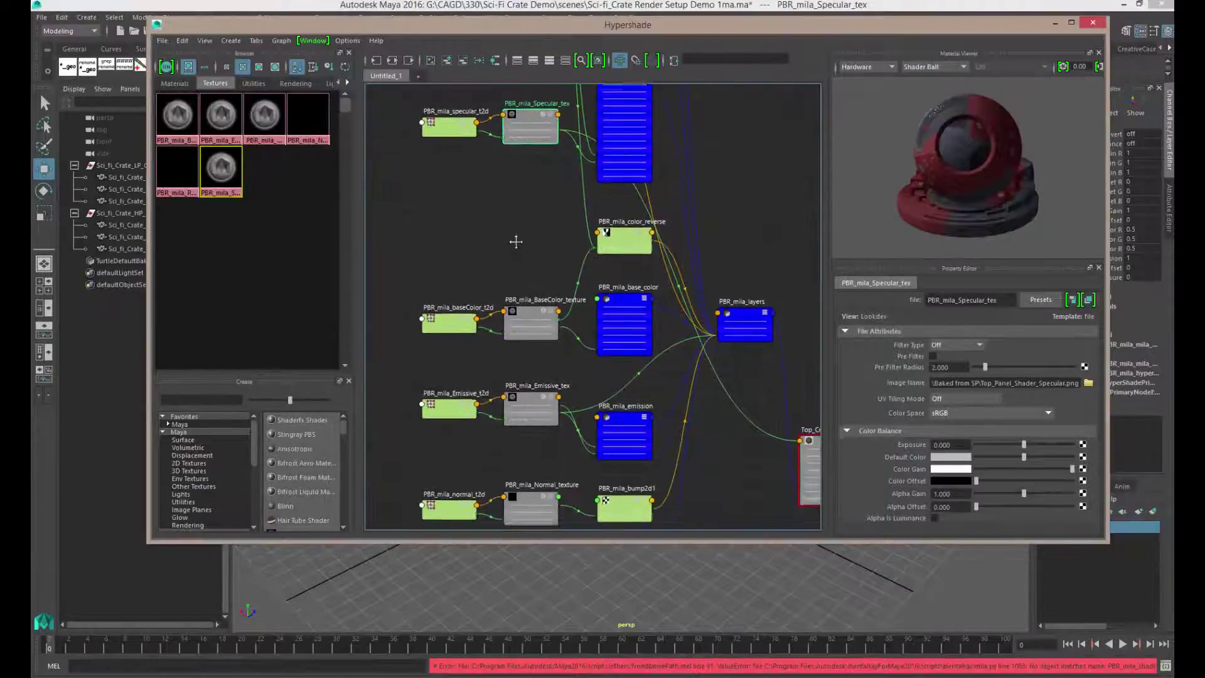
click(531, 321)
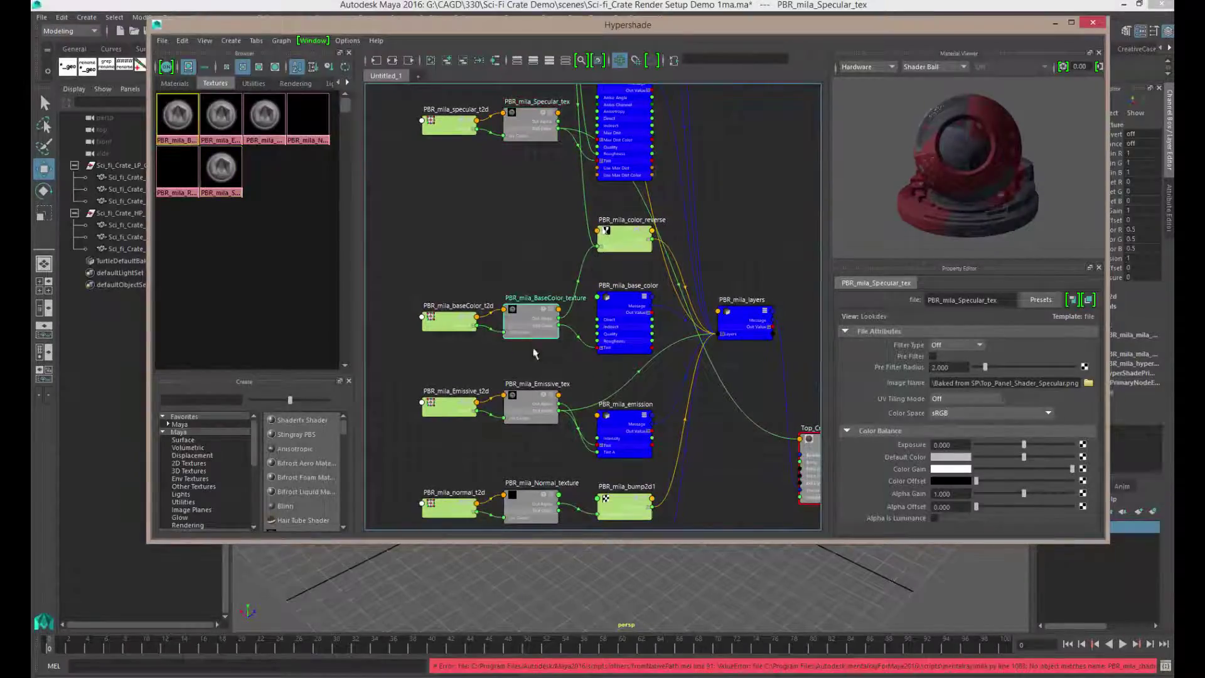
alt+middle_drag(548, 355, 548, 279)
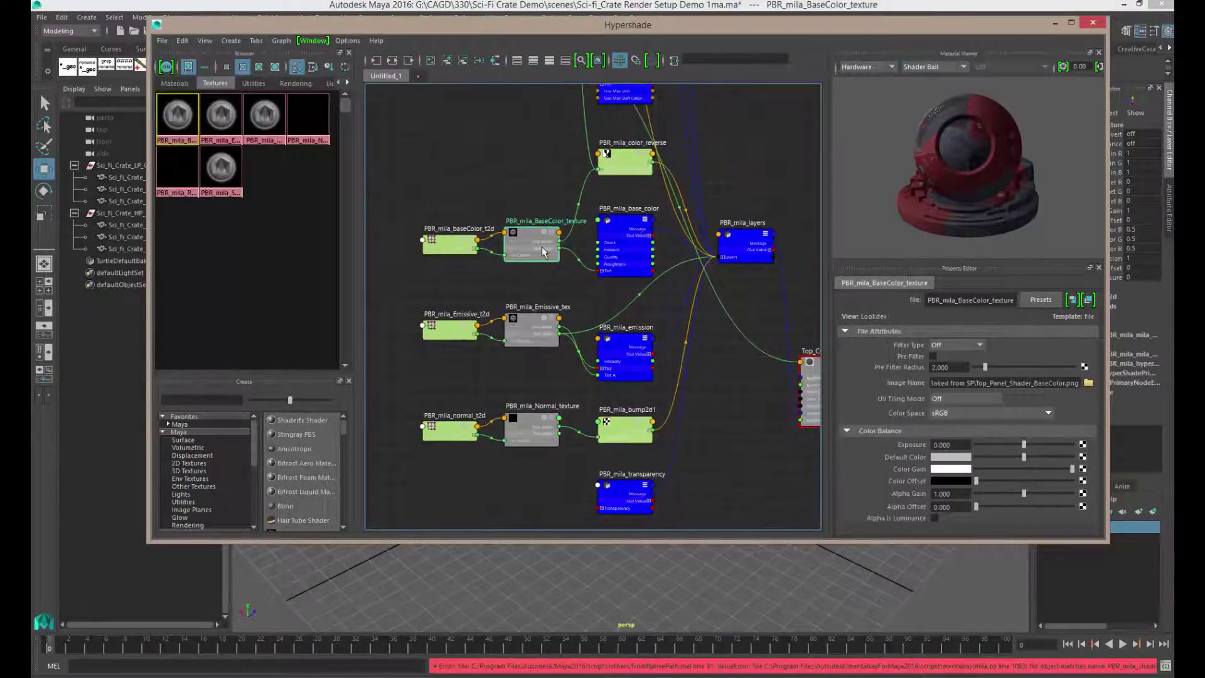
click(540, 338)
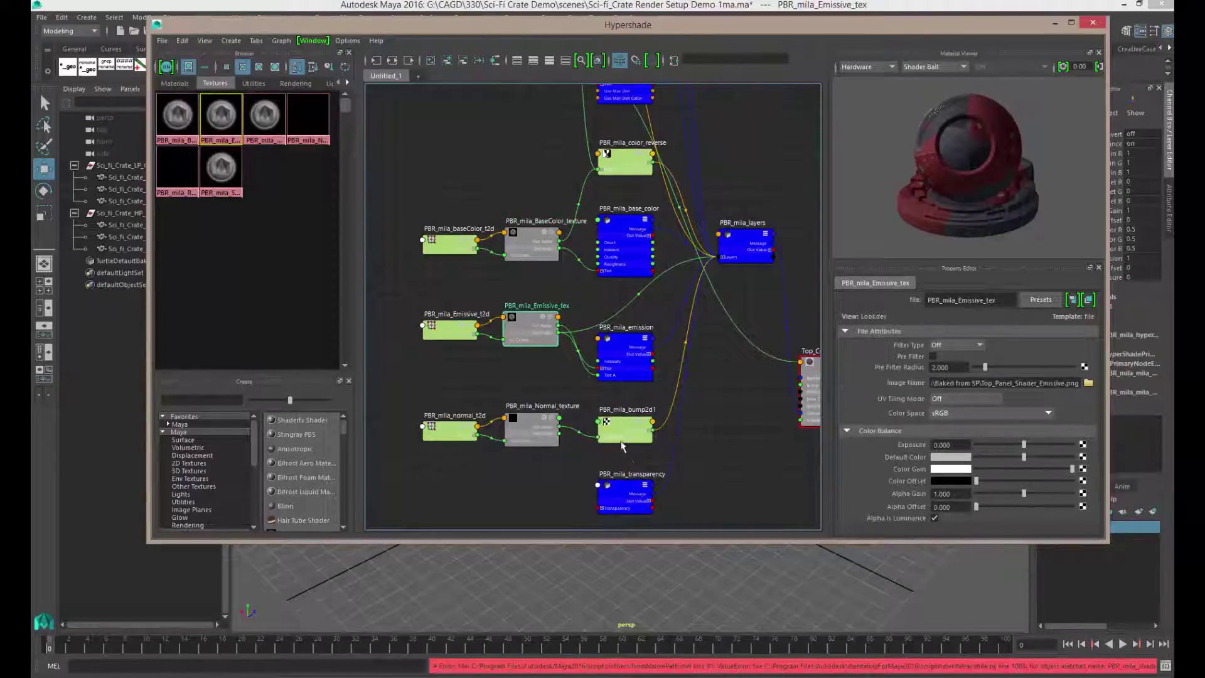
alt+middle_drag(622, 446, 645, 376)
click(309, 118)
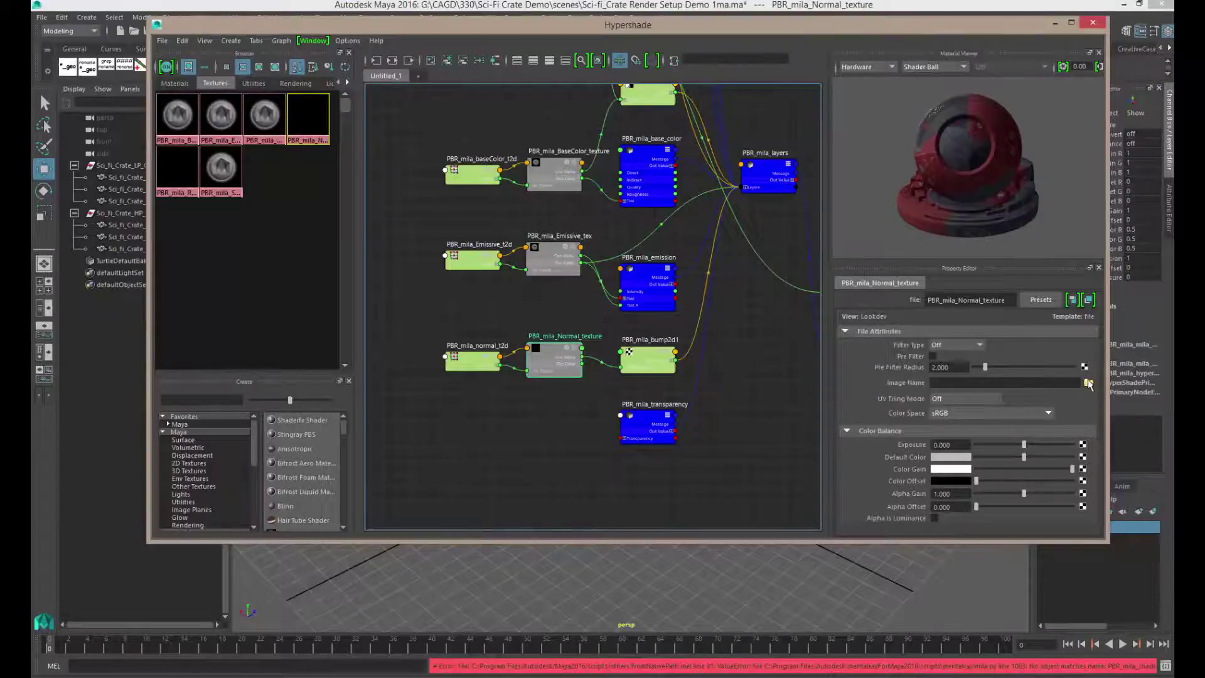
click(1088, 382)
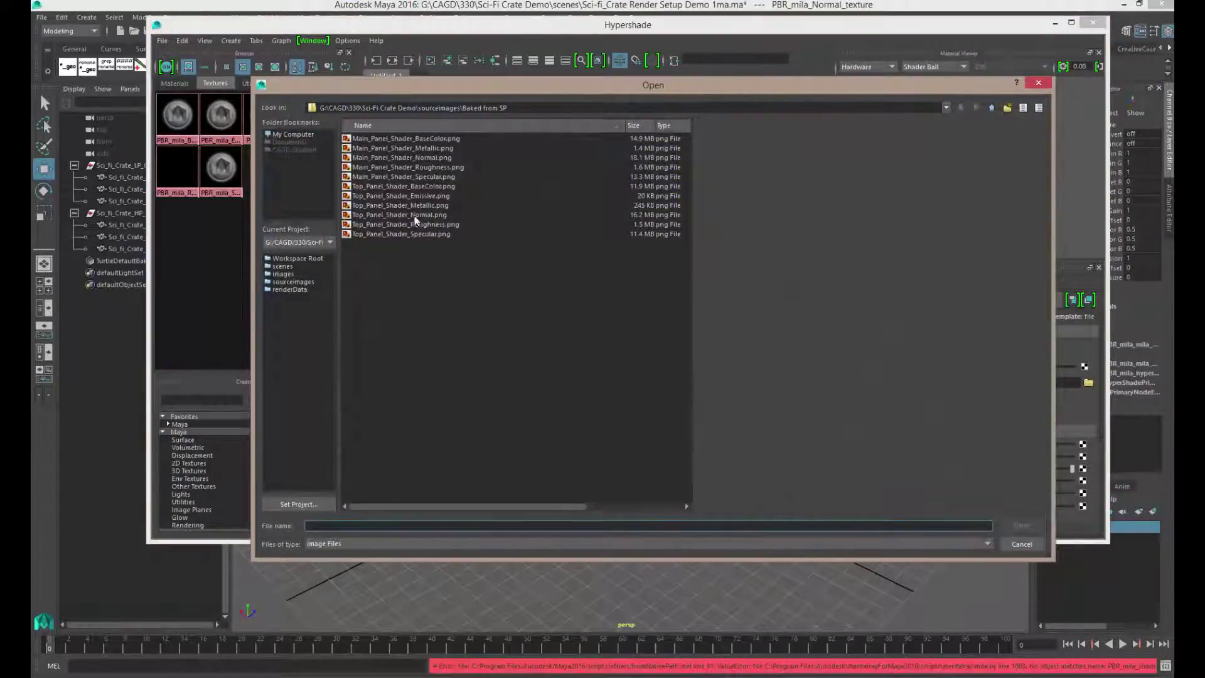
click(417, 215)
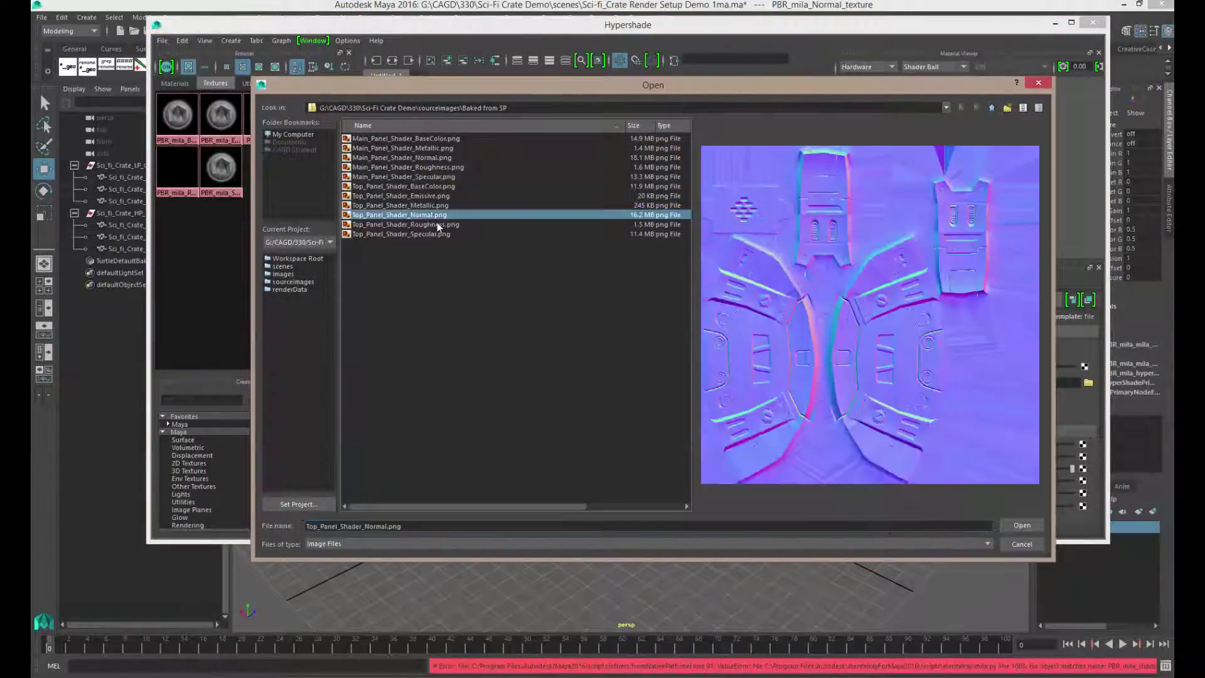
click(1023, 526)
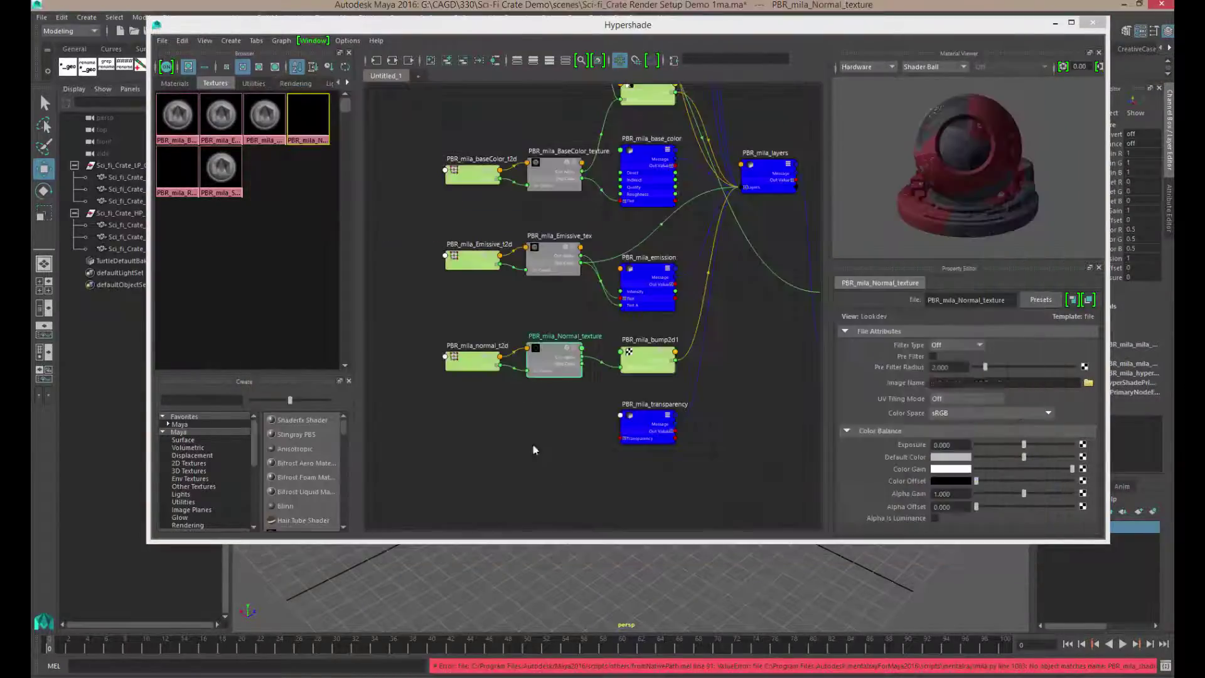
Load Top_Panel_Shader_Roughness.png into the roughness texture and check the crate.
click(180, 176)
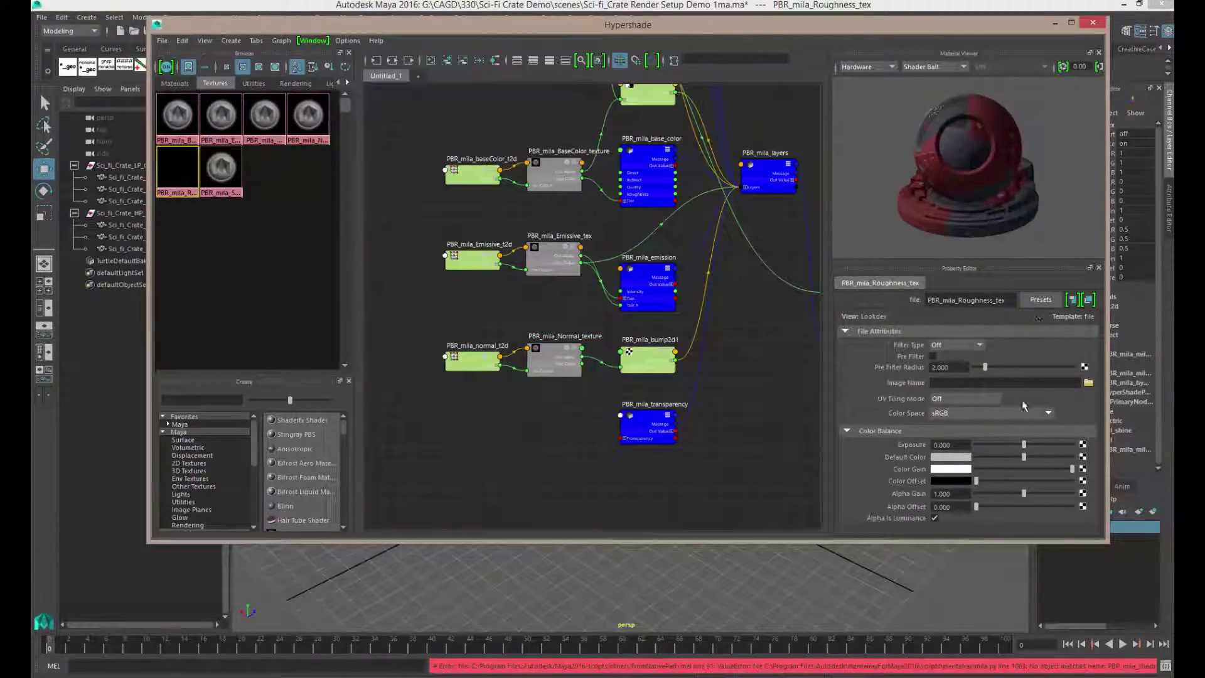
click(1088, 384)
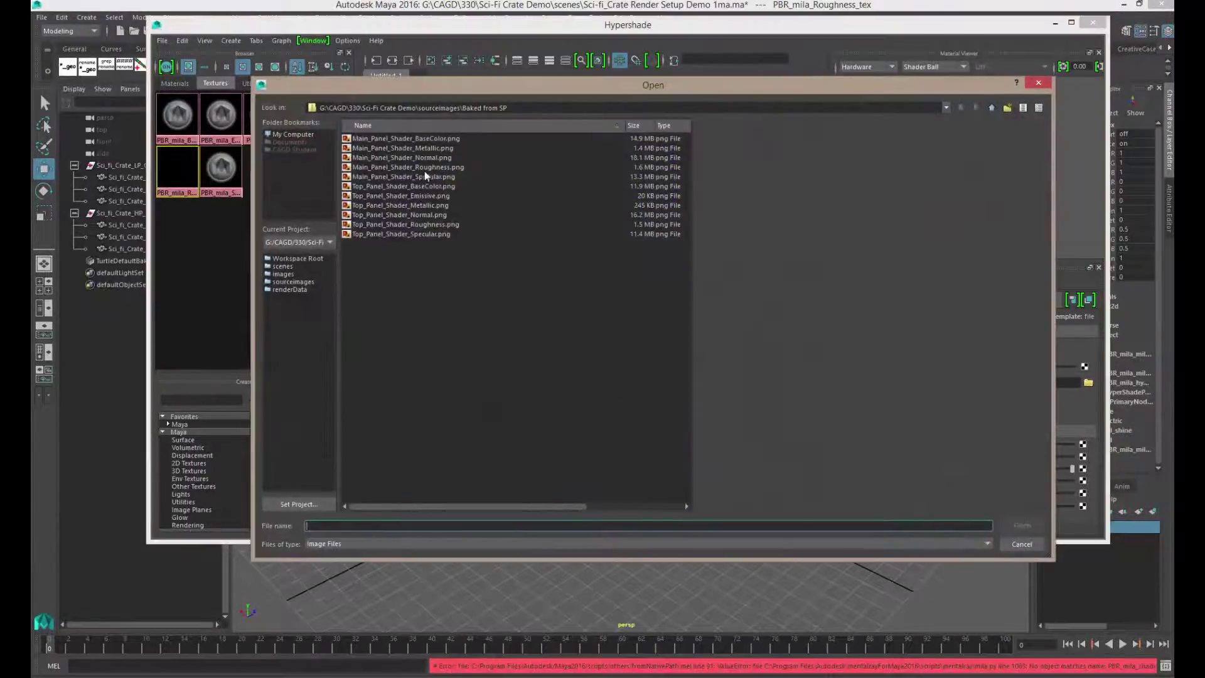
click(431, 224)
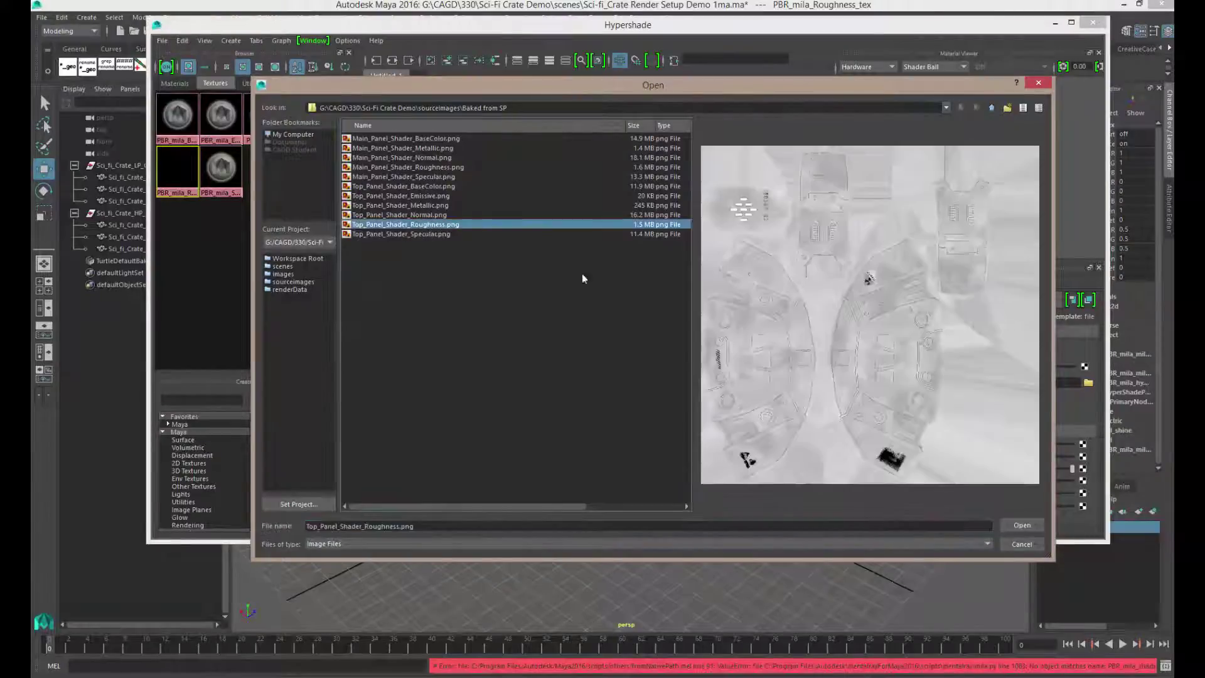
click(1011, 524)
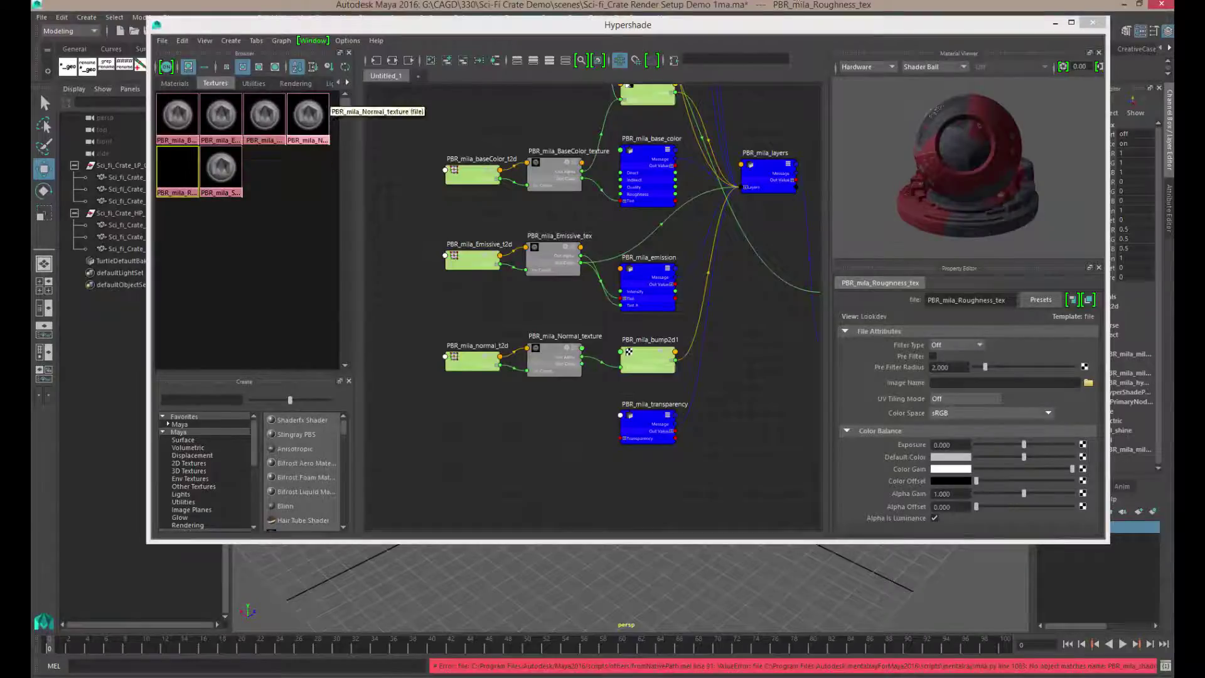
drag(769, 26, 743, 83)
scroll(691, 358, down, 10)
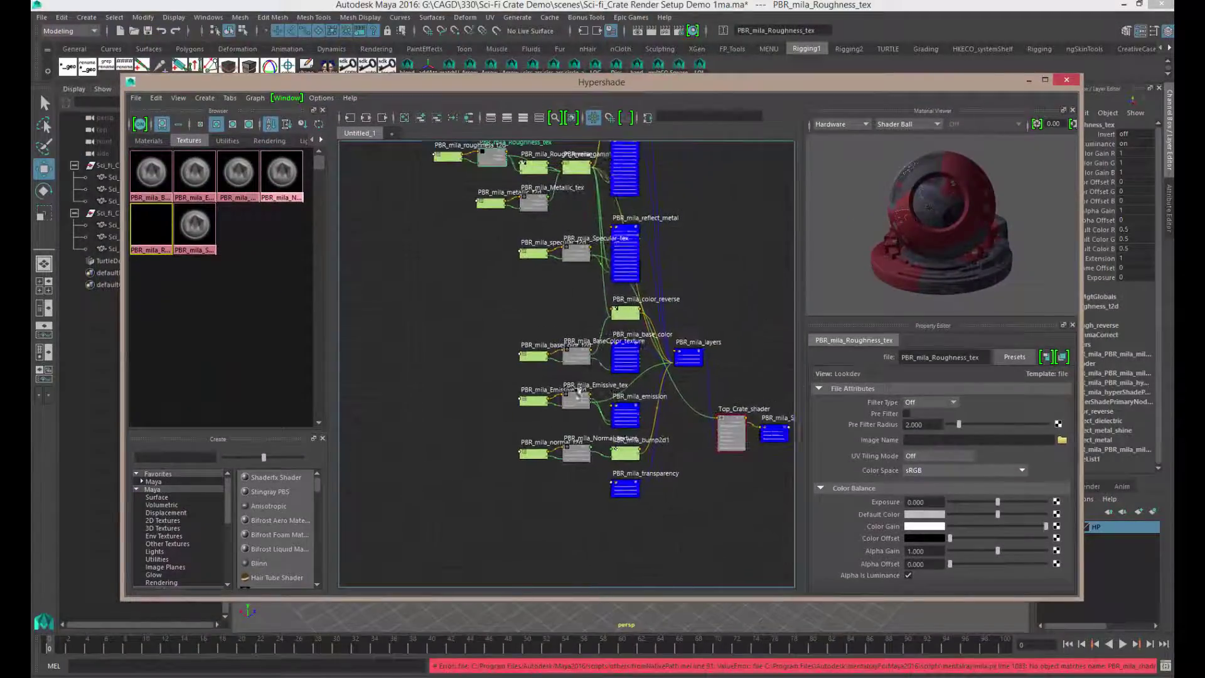
scroll(576, 328, up, 5)
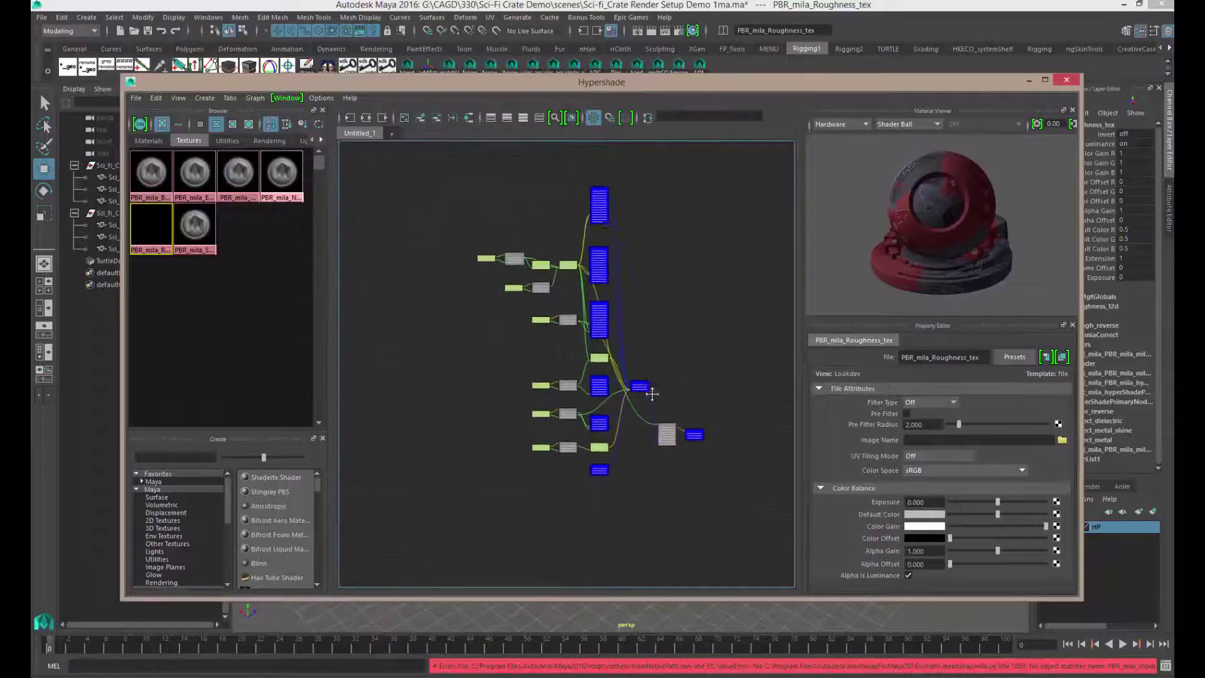
alt+middle_drag(688, 417, 671, 448)
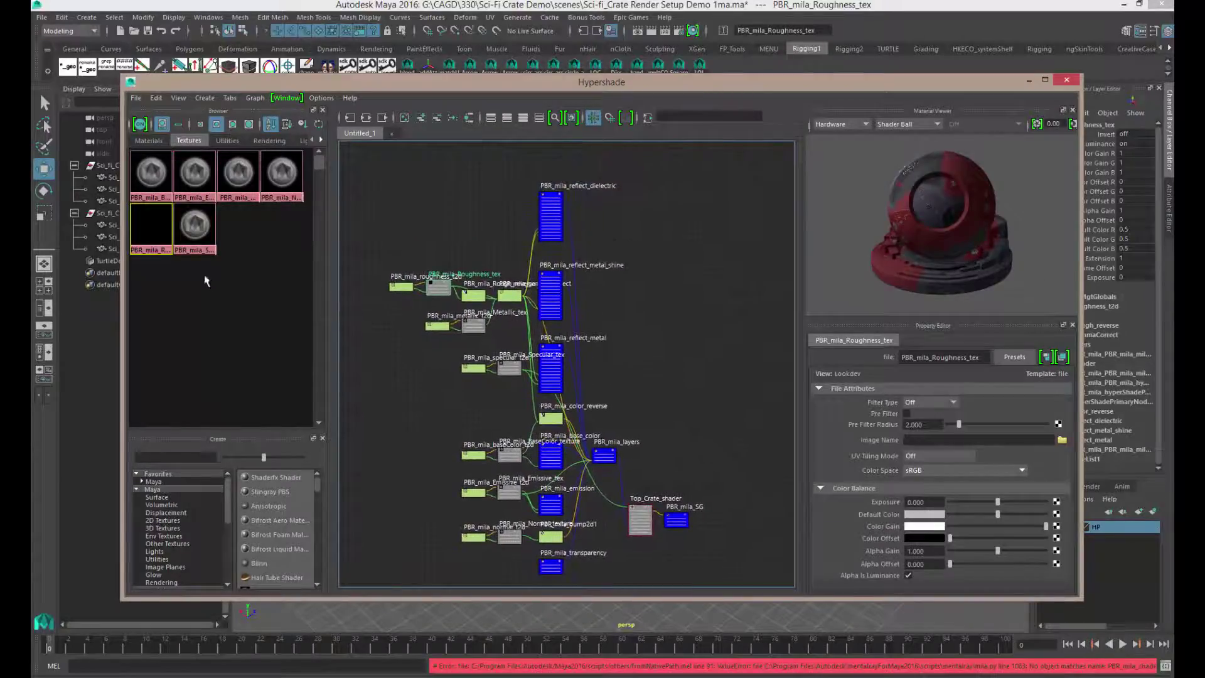
Reselect PBR_mila_Roughness_tex and relink it again to Top_Panel_Shader_Roughness.png.
click(195, 227)
click(150, 212)
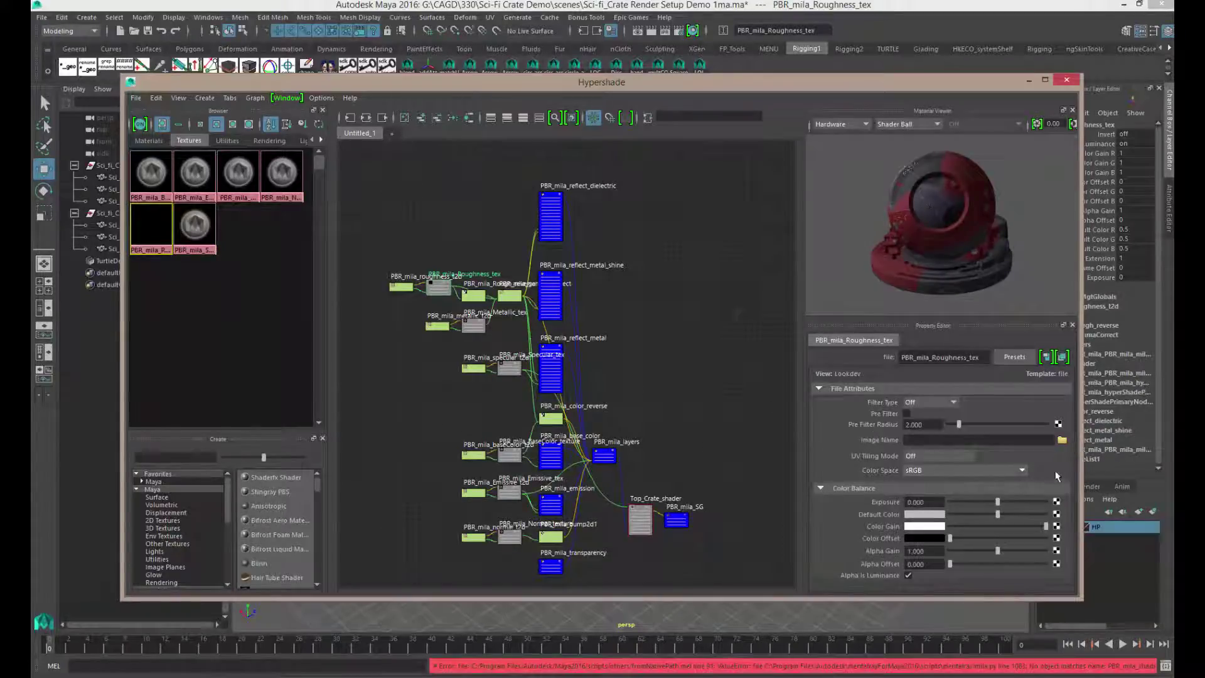
click(1062, 439)
click(427, 224)
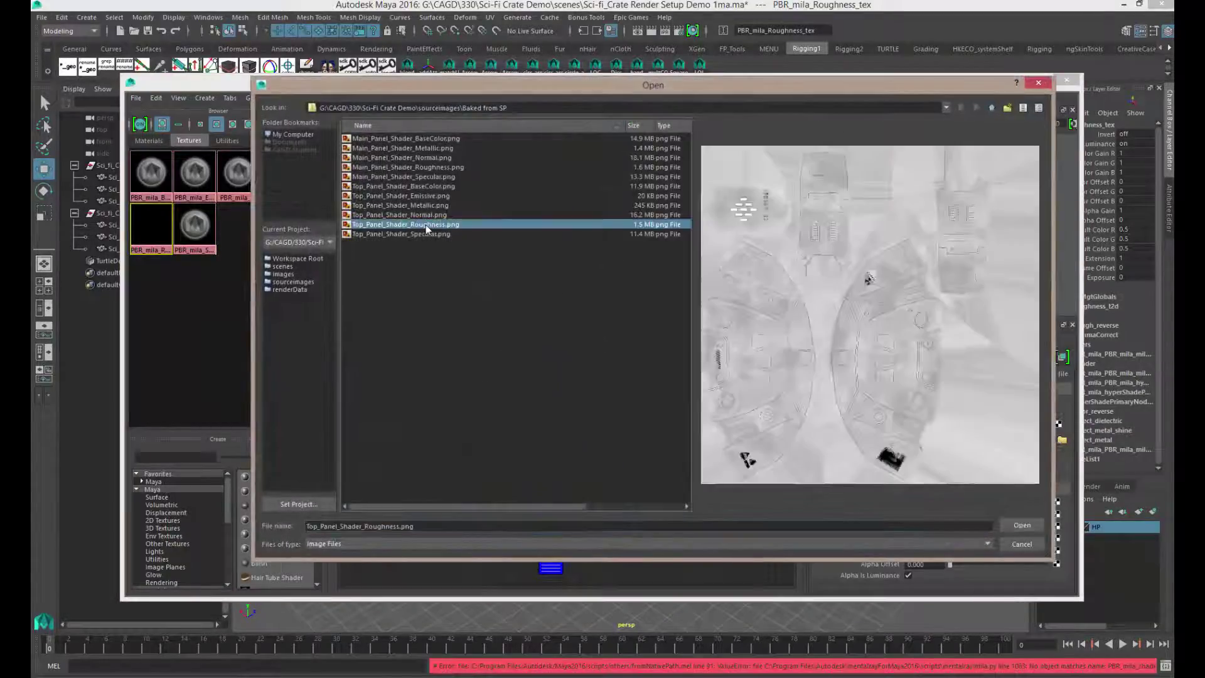
click(1023, 527)
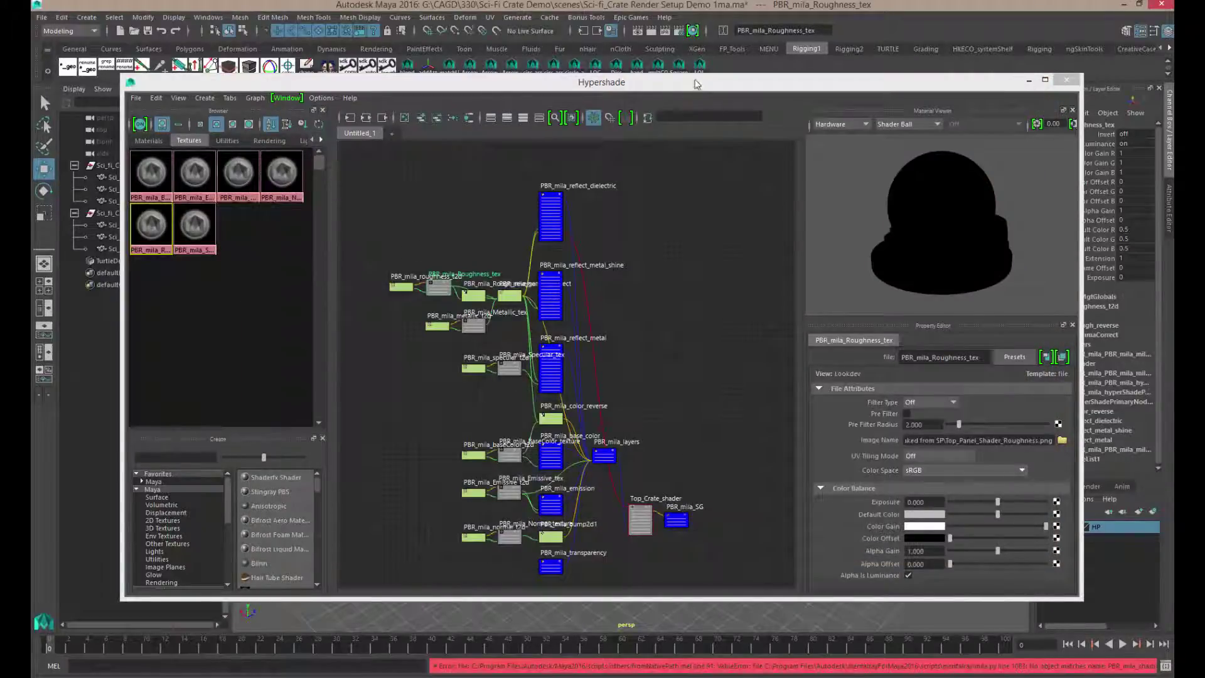
drag(696, 84, 708, 326)
click(665, 215)
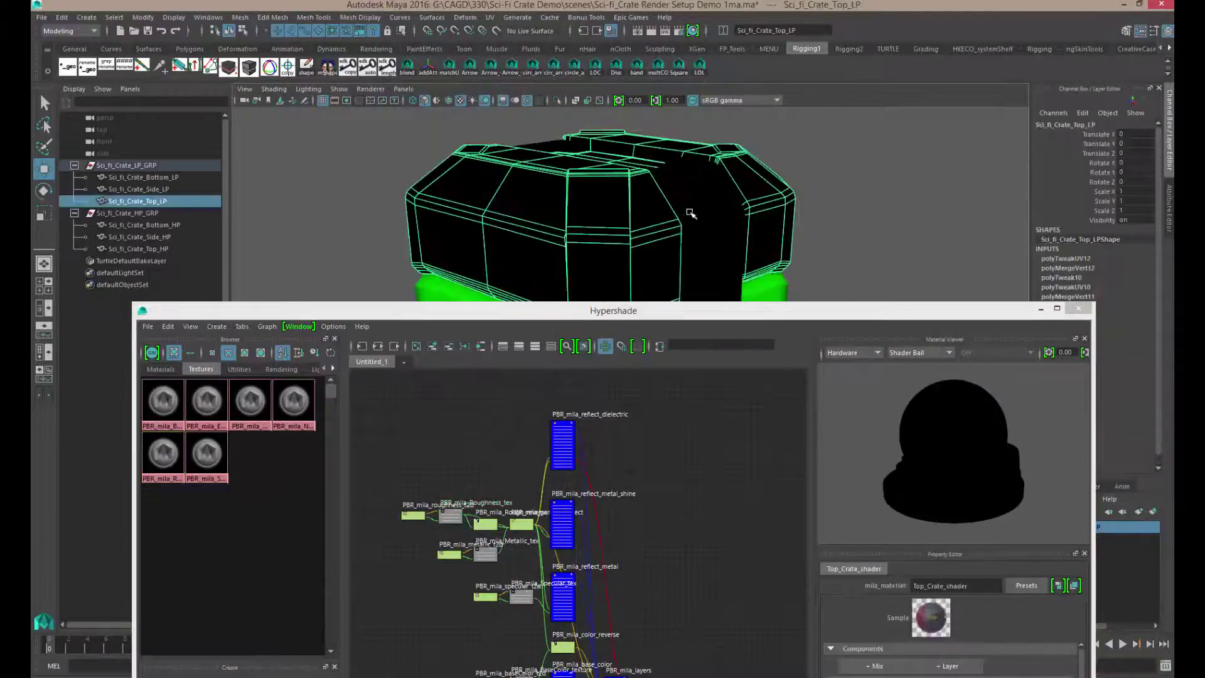
click(691, 214)
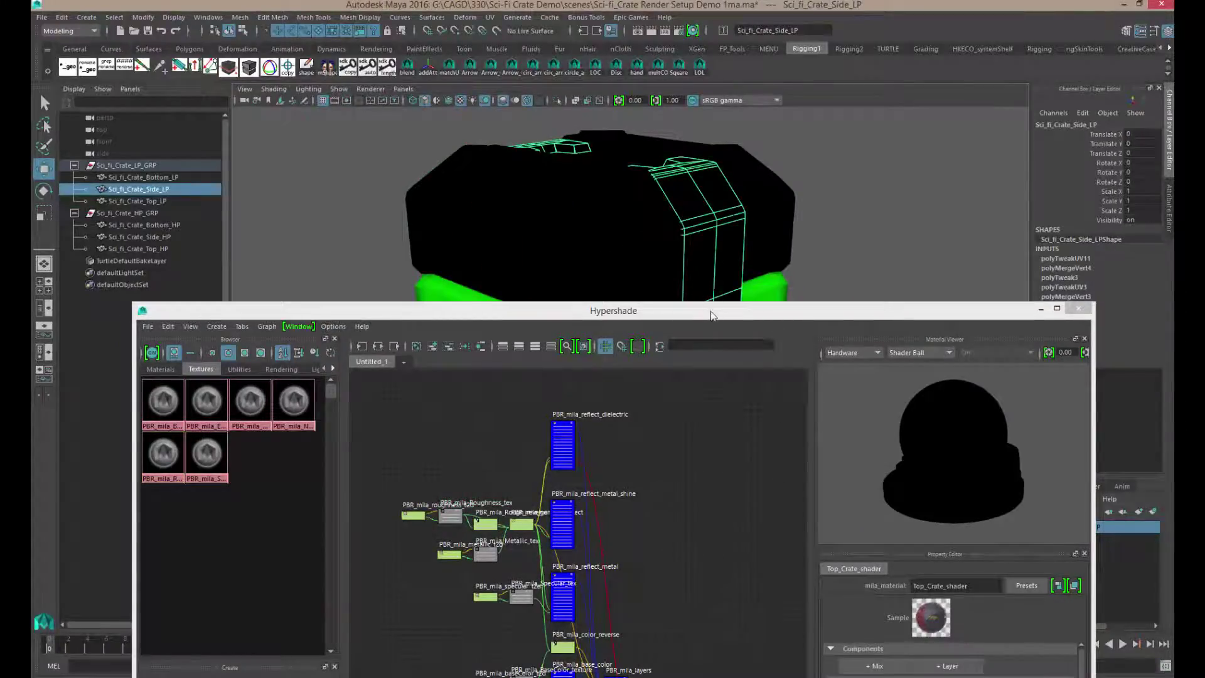
drag(711, 315, 671, 394)
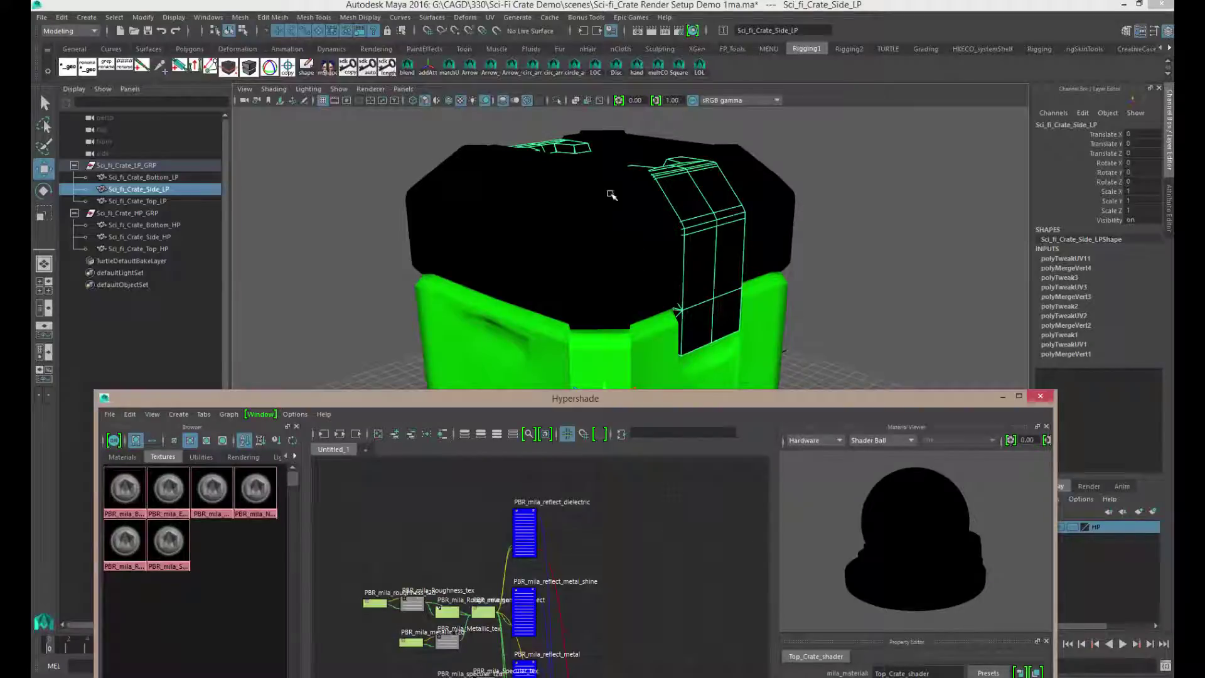
drag(694, 408, 675, 127)
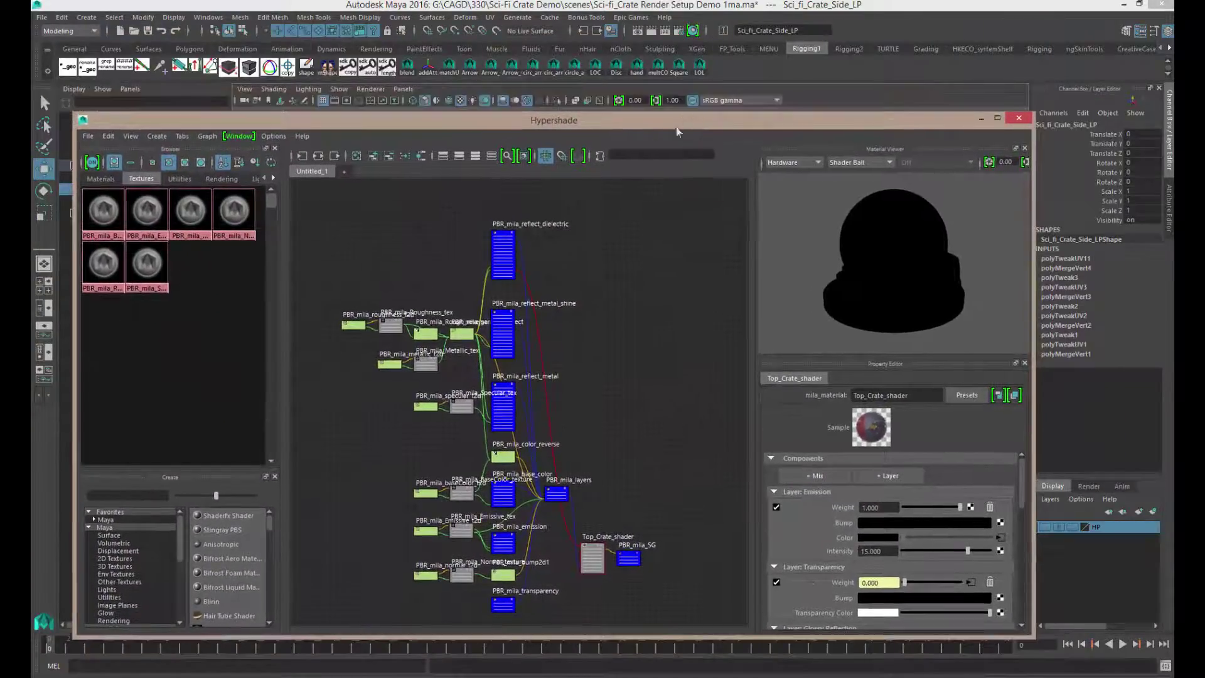
Correct PBR_mila_BaseColor_texture's image path to Top_Panel_Shader_BaseColor.png and view the textured crate.
click(108, 217)
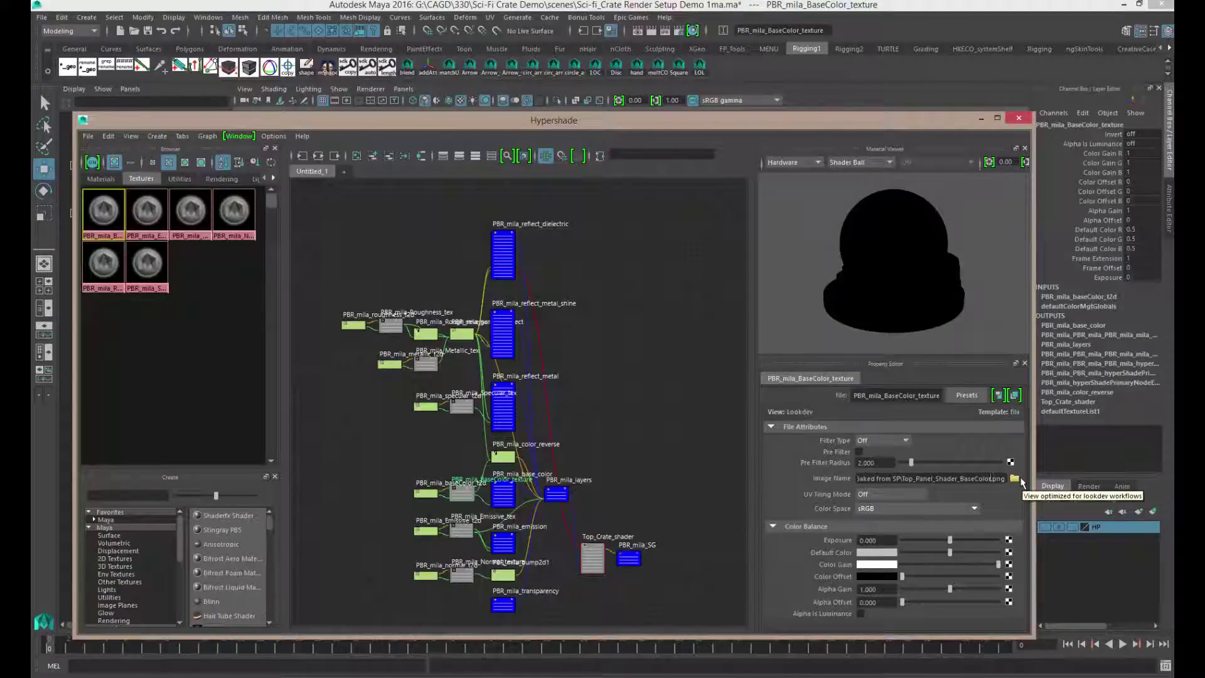
key(Return)
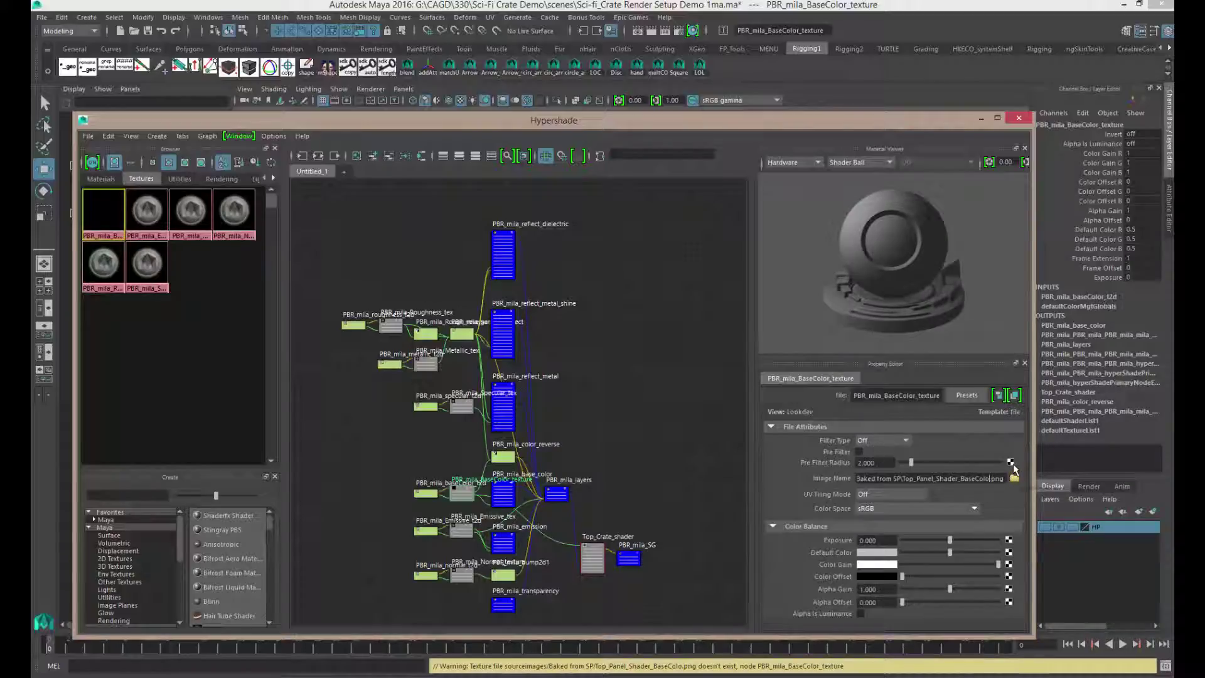
text(r)
key(Return)
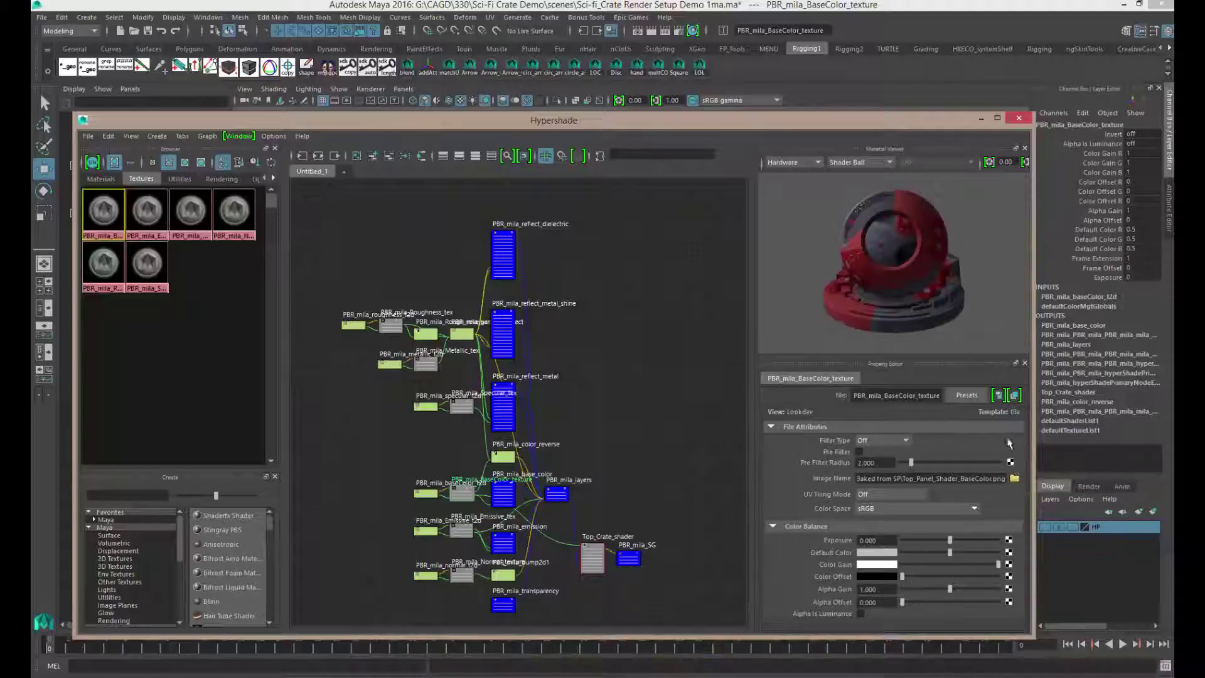
drag(831, 118, 903, 525)
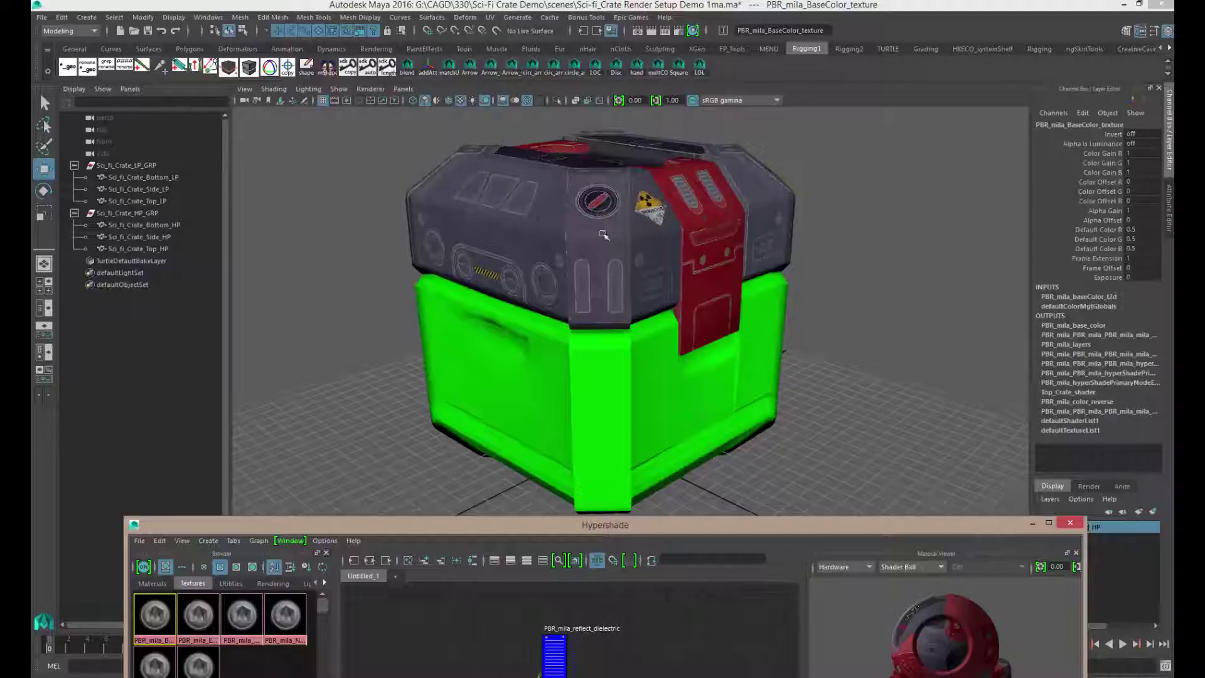
drag(768, 525, 773, 397)
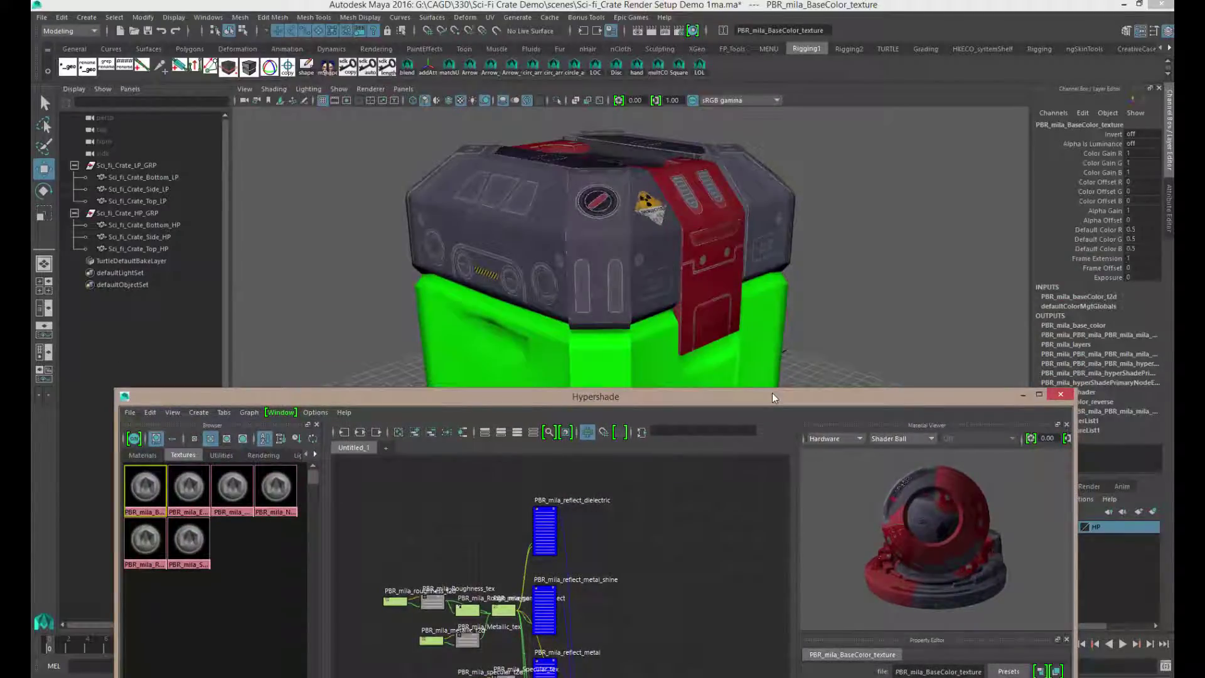
drag(772, 392, 687, 115)
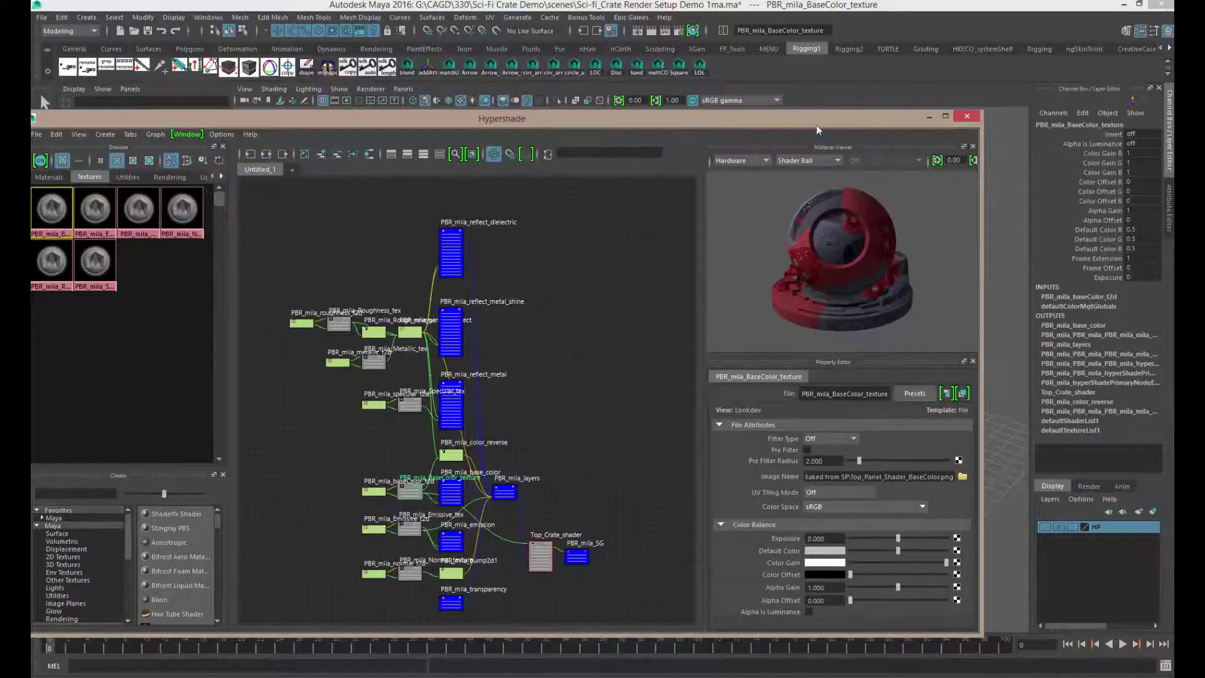
drag(818, 130, 791, 384)
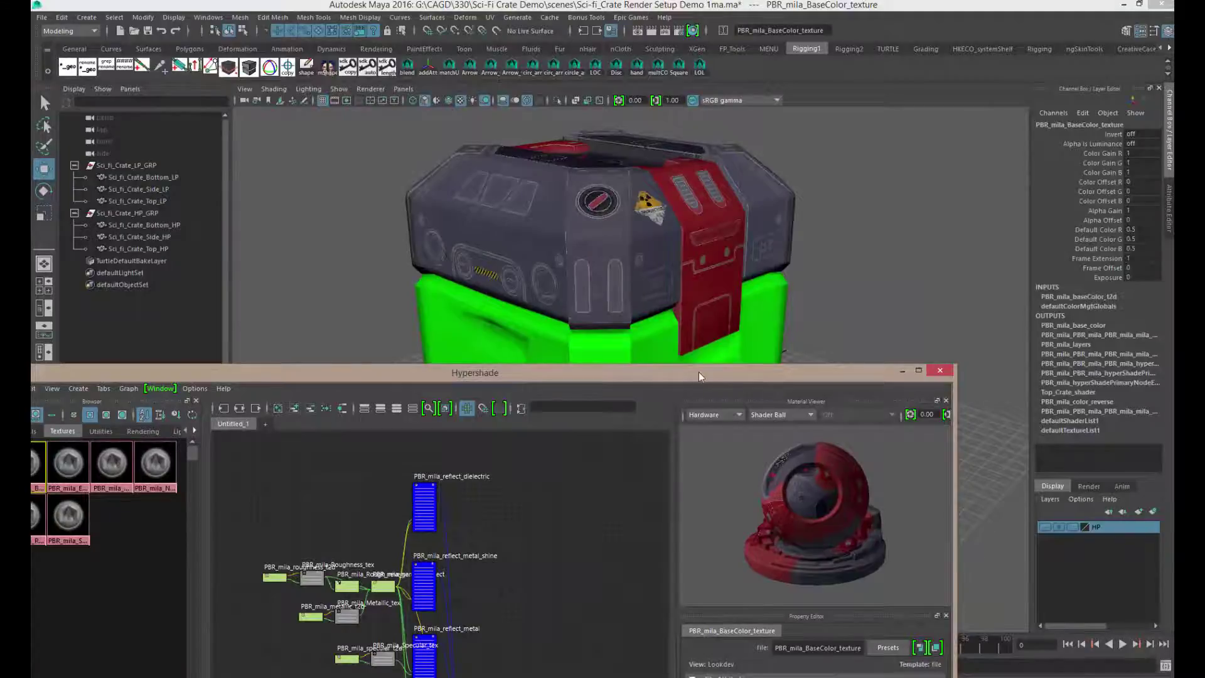
drag(698, 371, 847, 312)
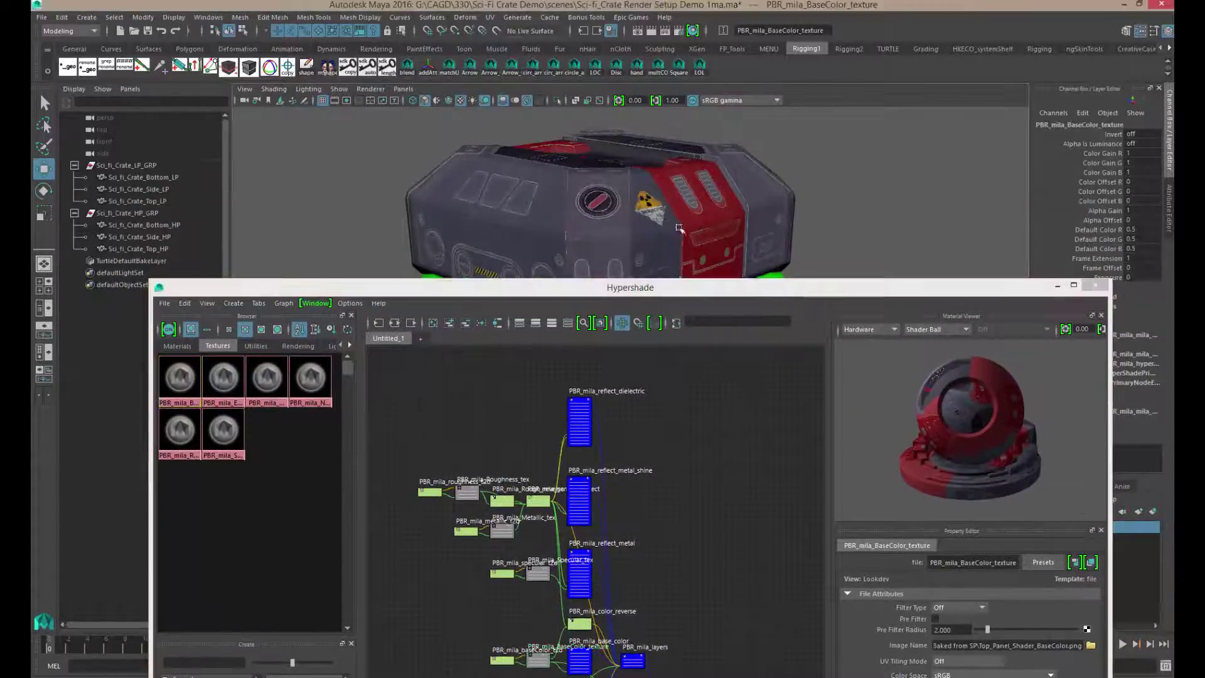
click(679, 227)
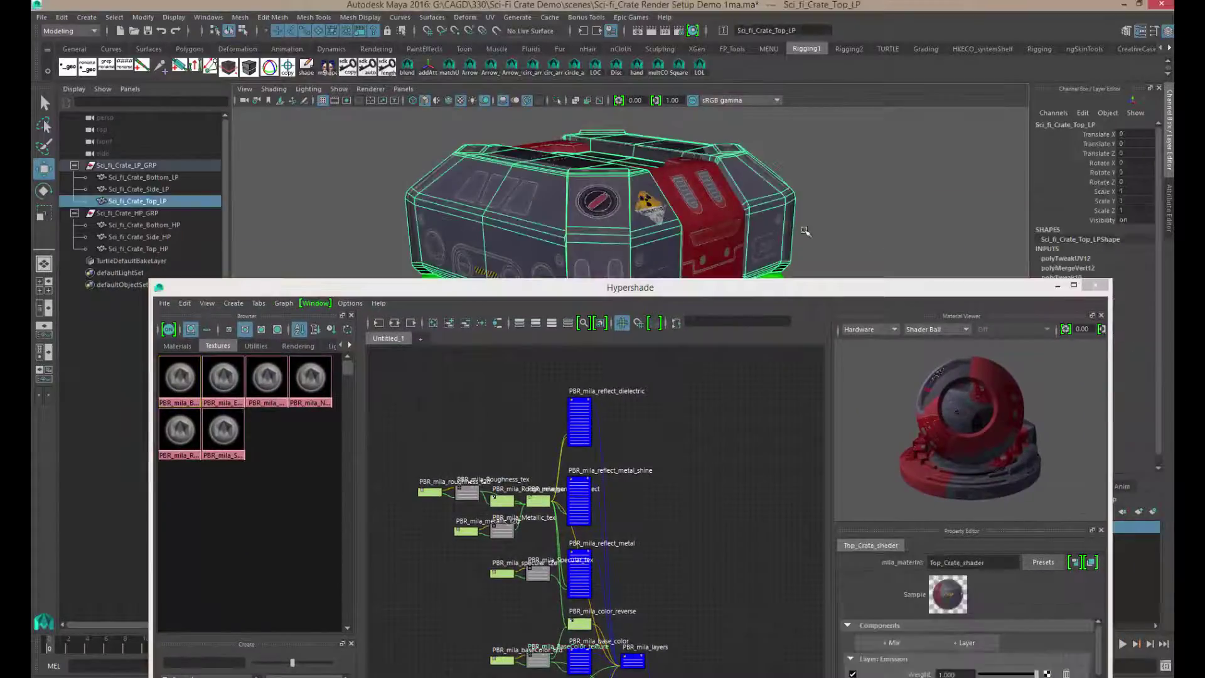
scroll(679, 228, down, 5)
drag(657, 287, 650, 375)
drag(651, 416, 640, 455)
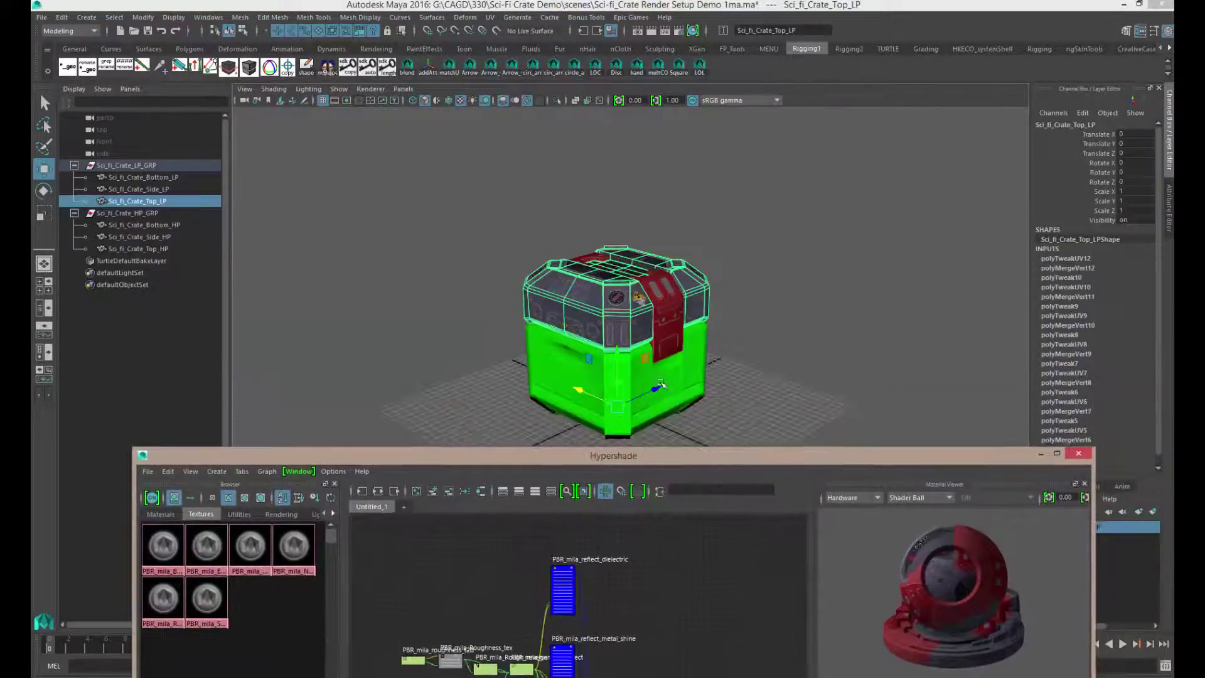
alt+drag(740, 302, 755, 349)
scroll(756, 348, up, 4)
alt+middle_drag(756, 349, 757, 370)
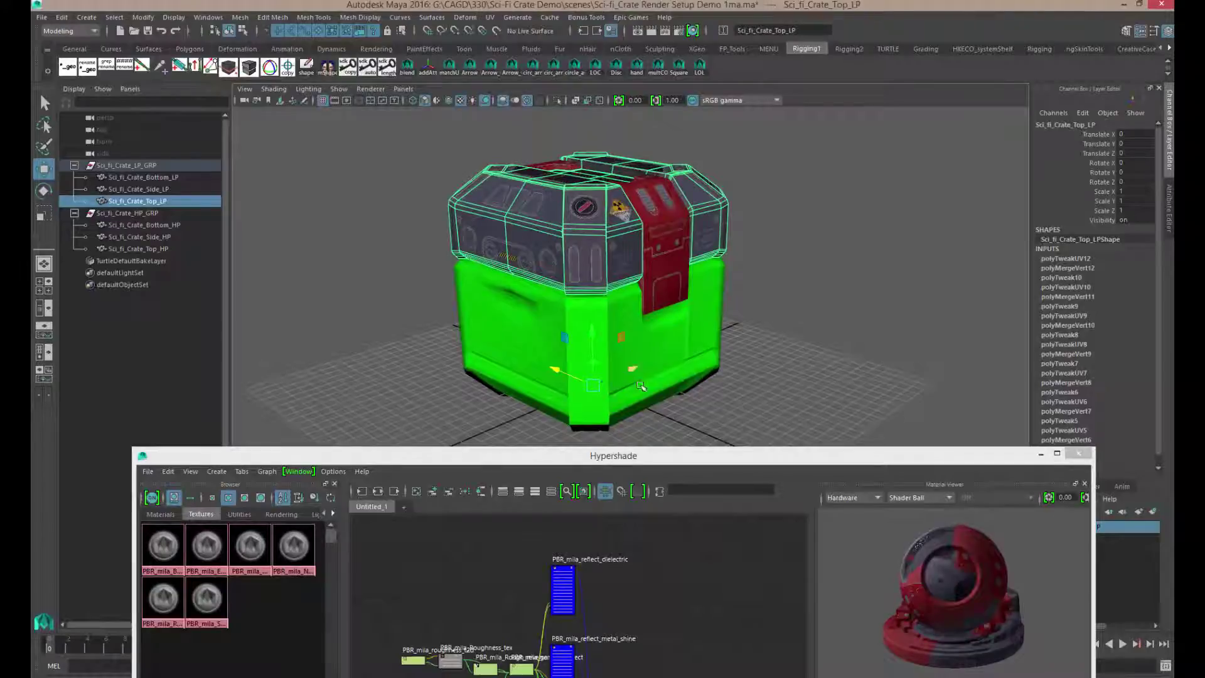
drag(677, 458, 652, 105)
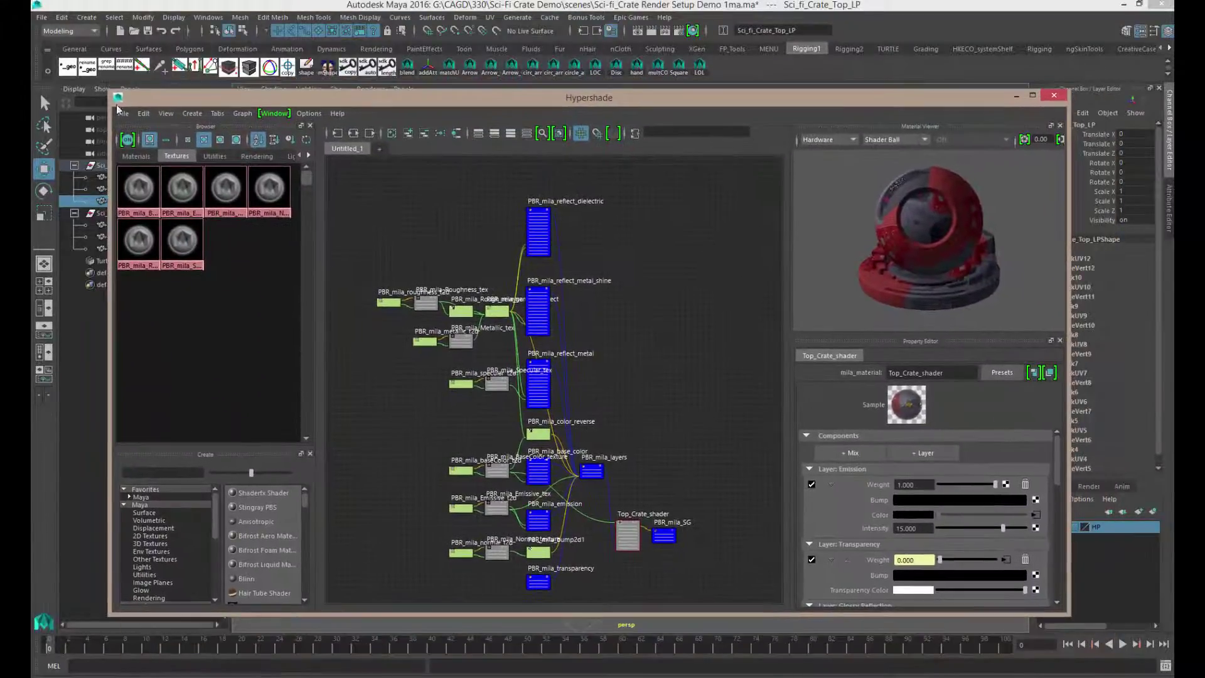
Import the PBR mila.ma shading network file into Hypershade.
click(123, 113)
click(141, 135)
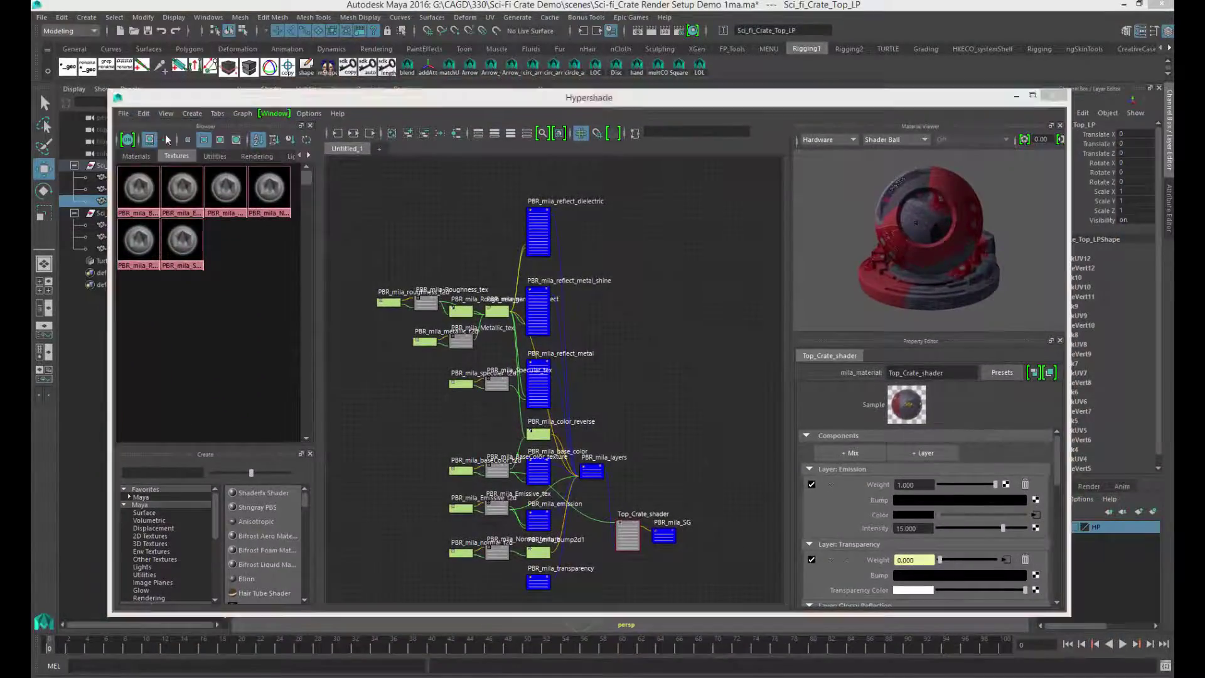
click(375, 225)
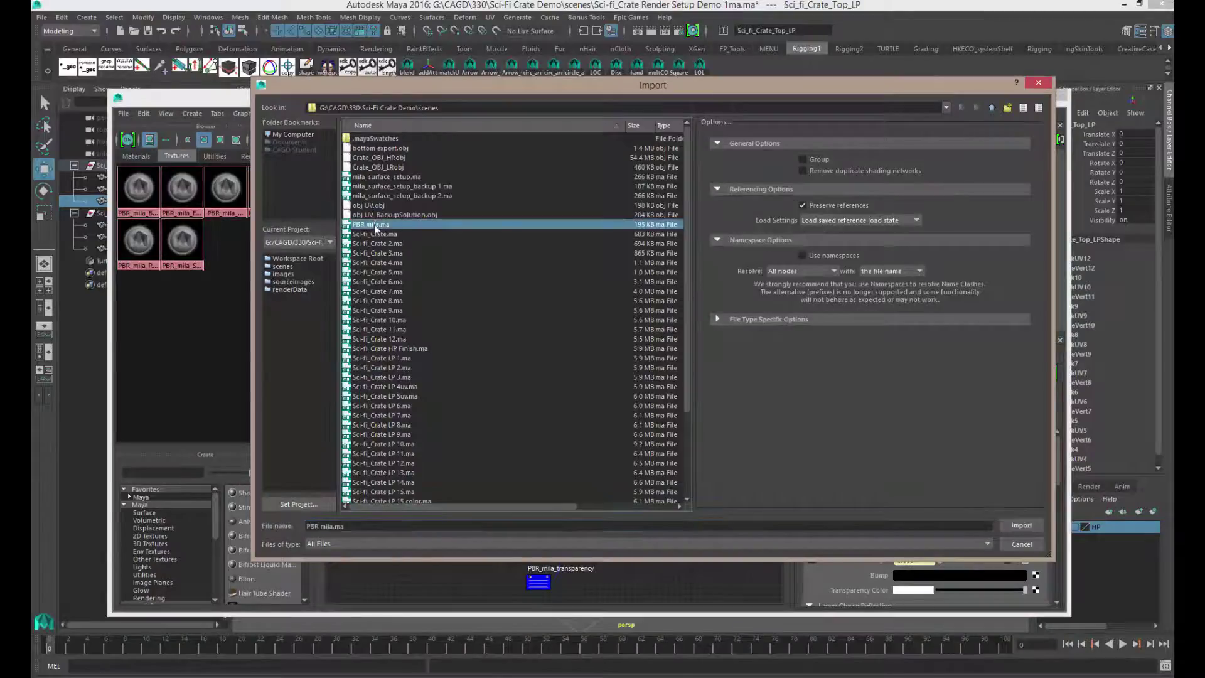
click(1037, 527)
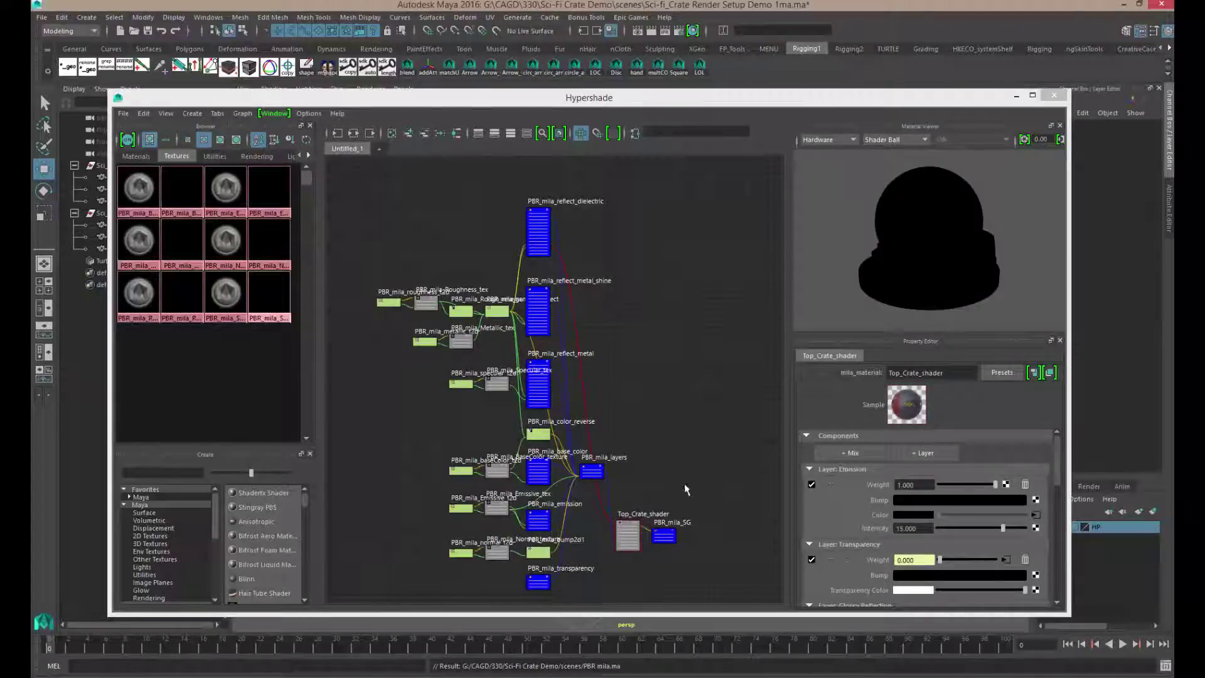
Graph the new PBR_mila_shader network from the Materials tab and select it.
click(136, 156)
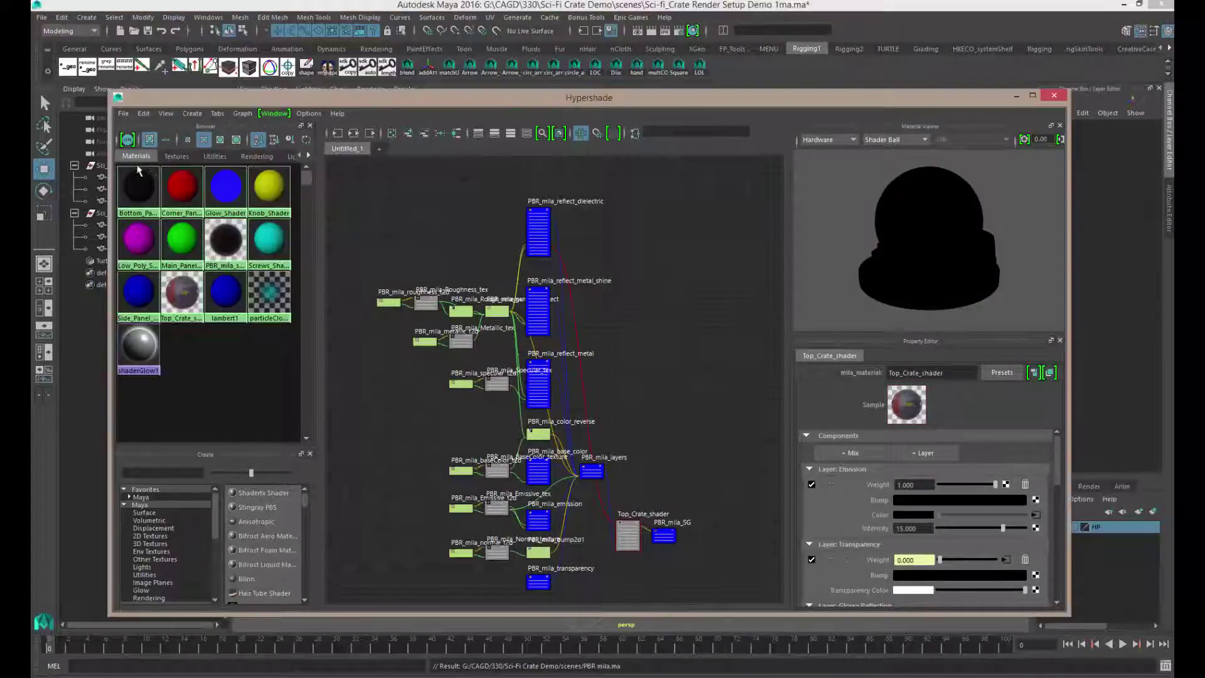
right_click(228, 239)
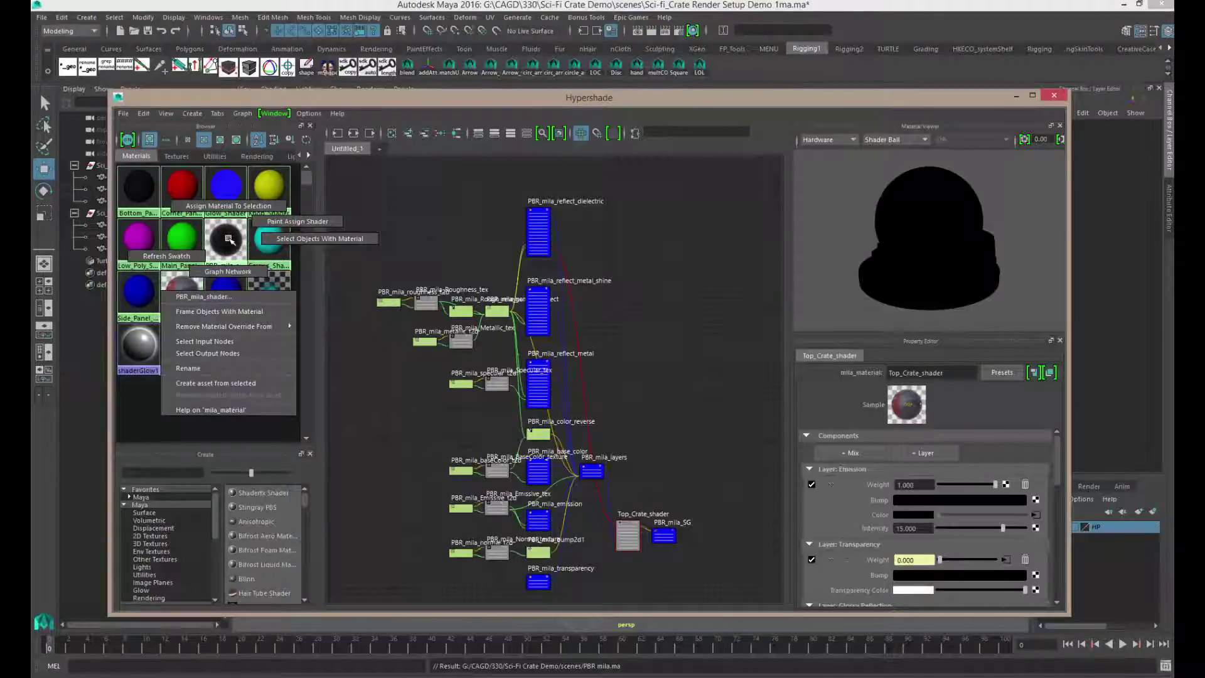
right_drag(228, 240, 228, 272)
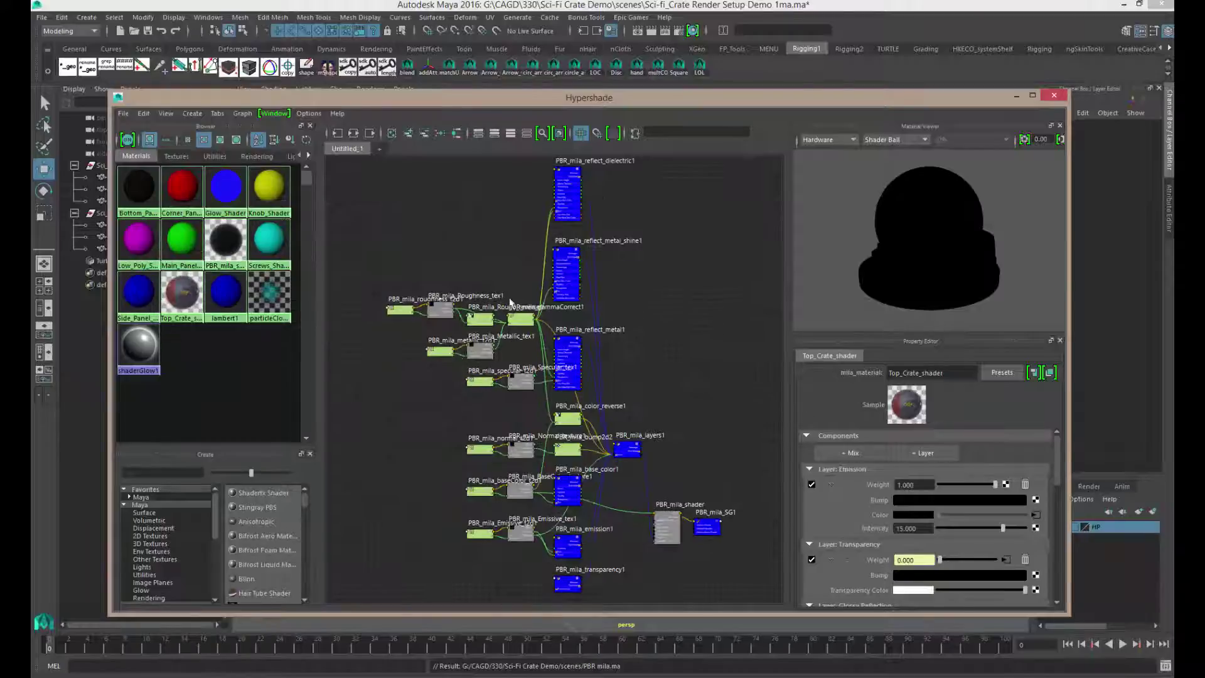
click(233, 246)
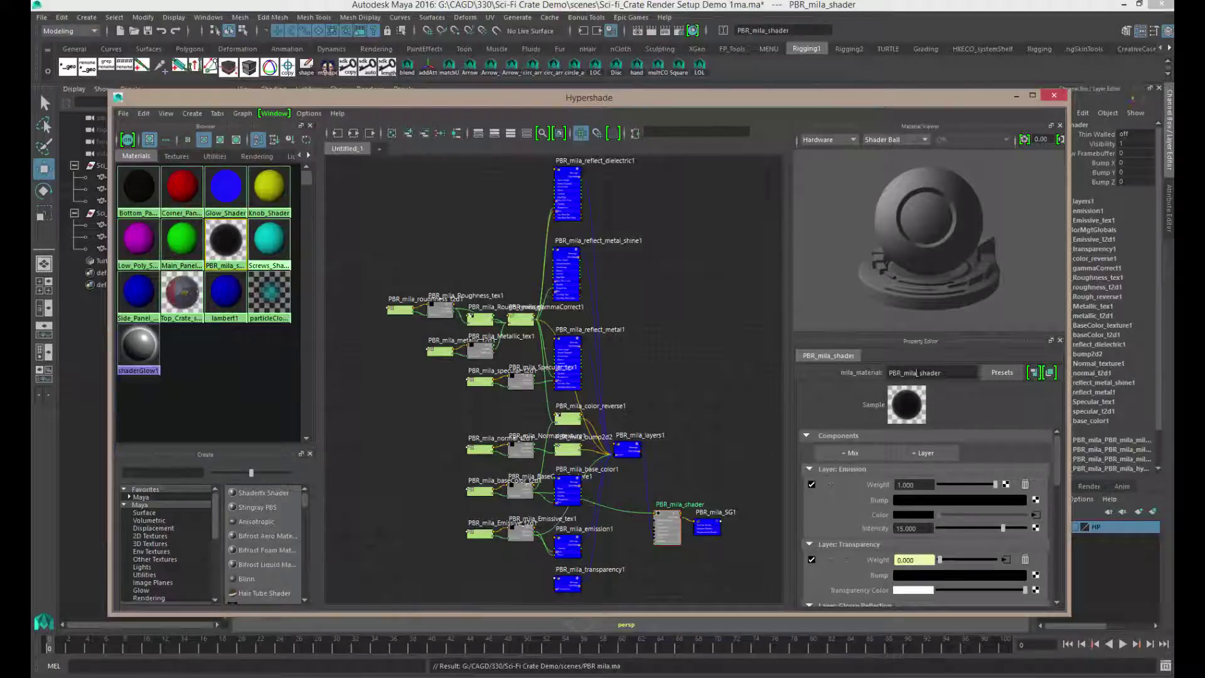
Replace the material's PBR_mila prefix with Bottom_Crate, naming it Bottom_Crate_shader.
drag(917, 373, 833, 372)
text(Matty_Panel)
key(BackSpace)
key(BackSpace)
key(BackSpace)
key(BackSpace)
key(BackSpace)
key(BackSpace)
key(BackSpace)
key(BackSpace)
key(BackSpace)
key(BackSpace)
text(Bottom_Crate)
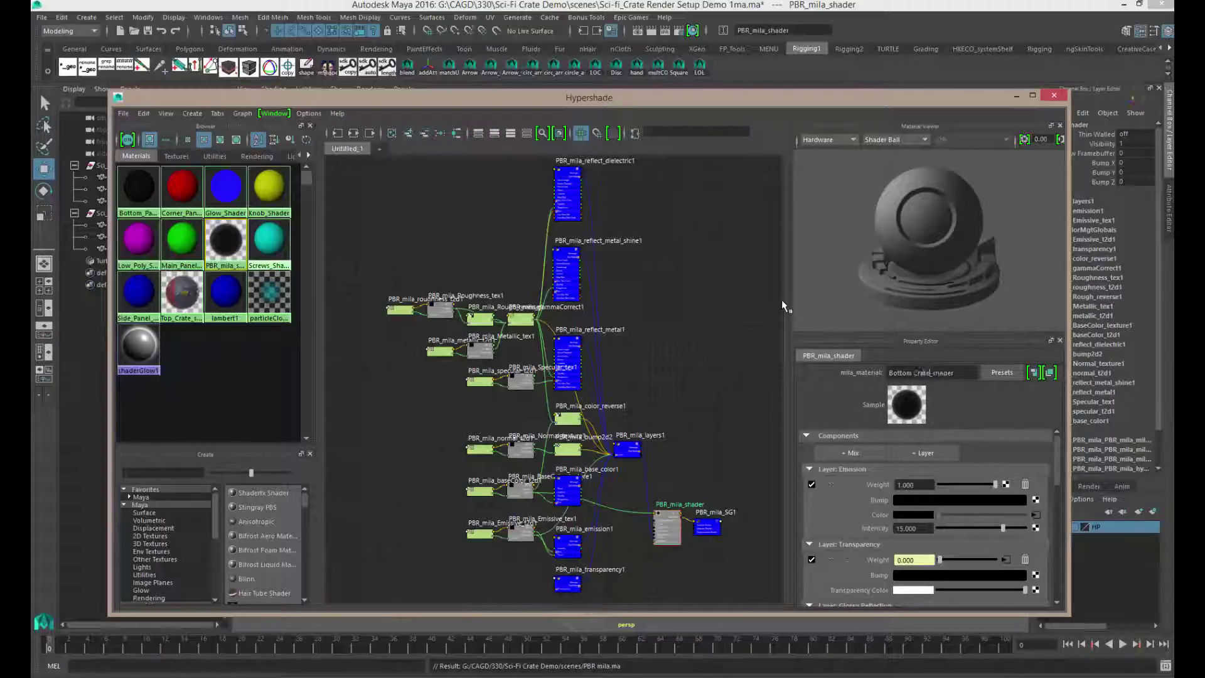
key(Return)
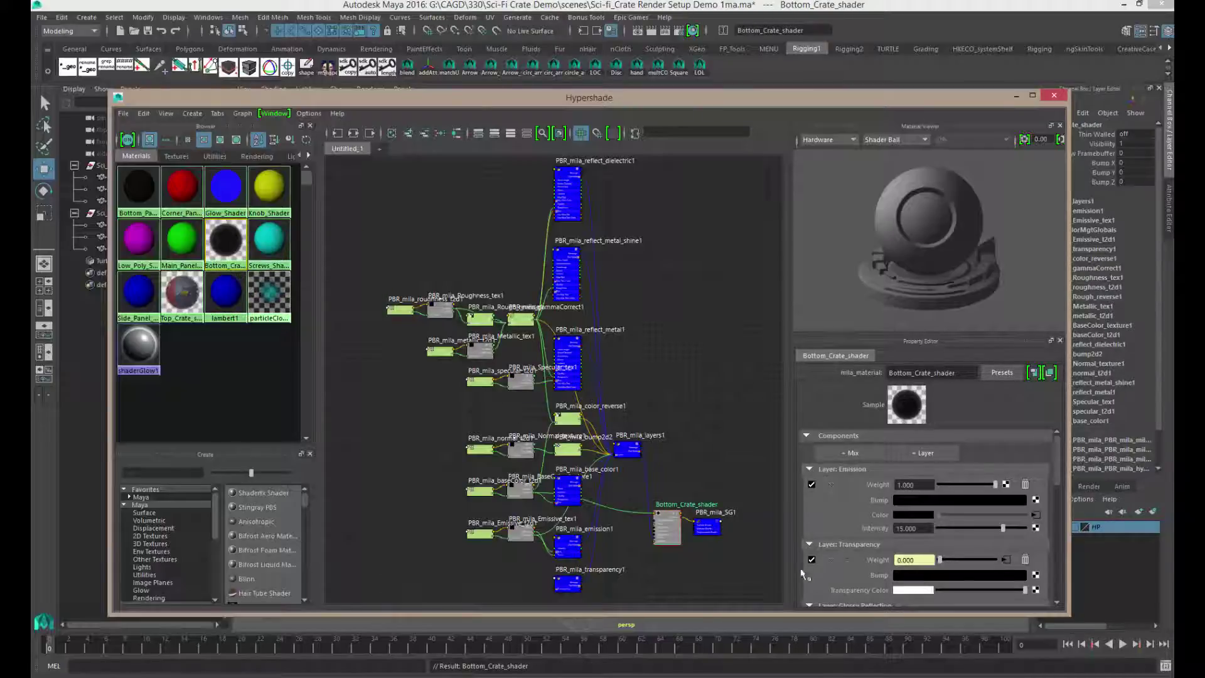
Set the Emissive texture's filter type to Off, leaving the BaseColor and Emissive images unchanged.
click(186, 159)
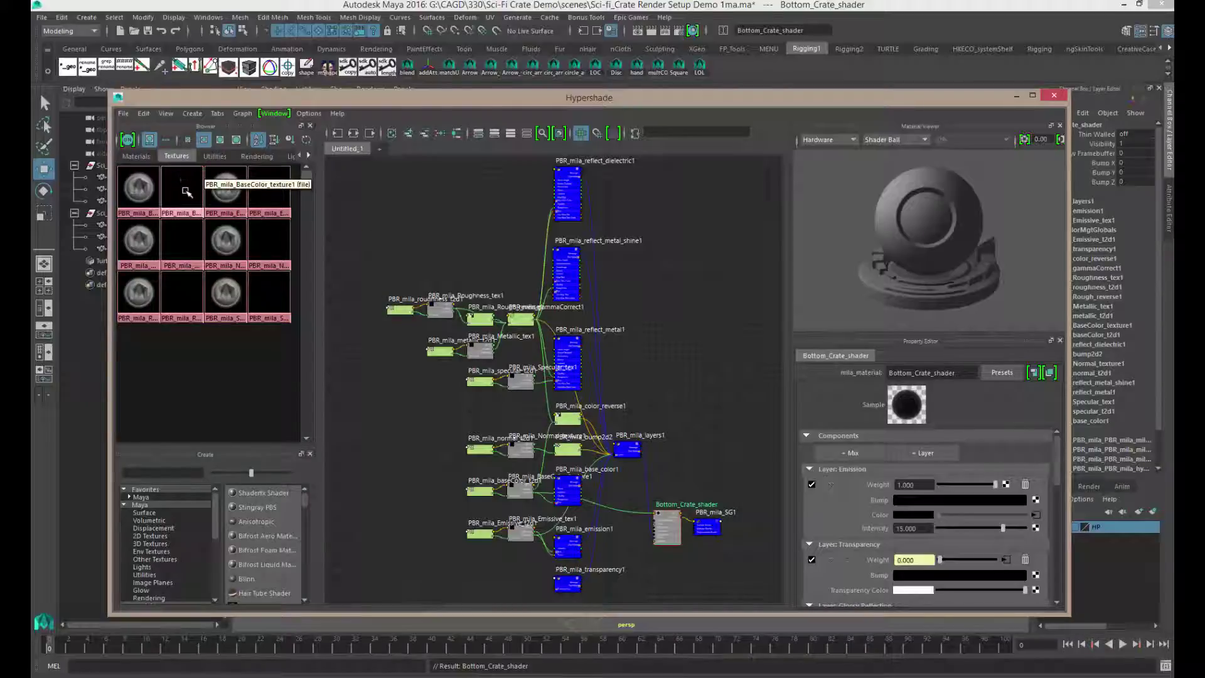
click(187, 192)
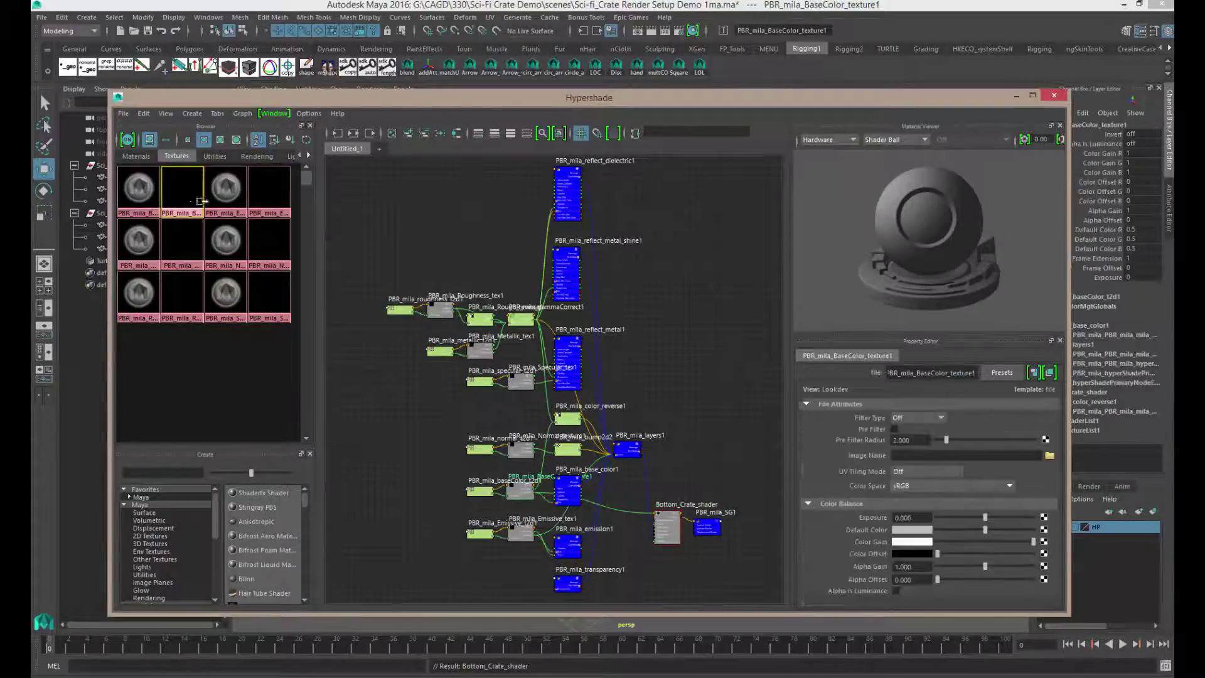
click(1049, 456)
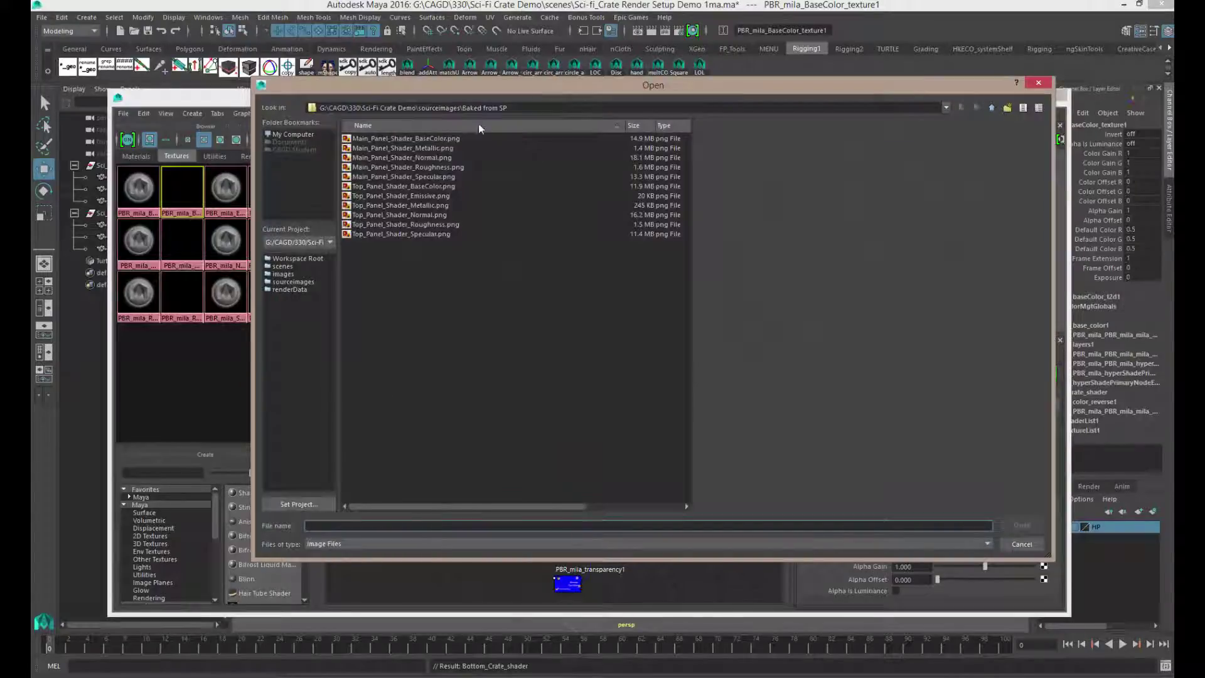
click(1038, 82)
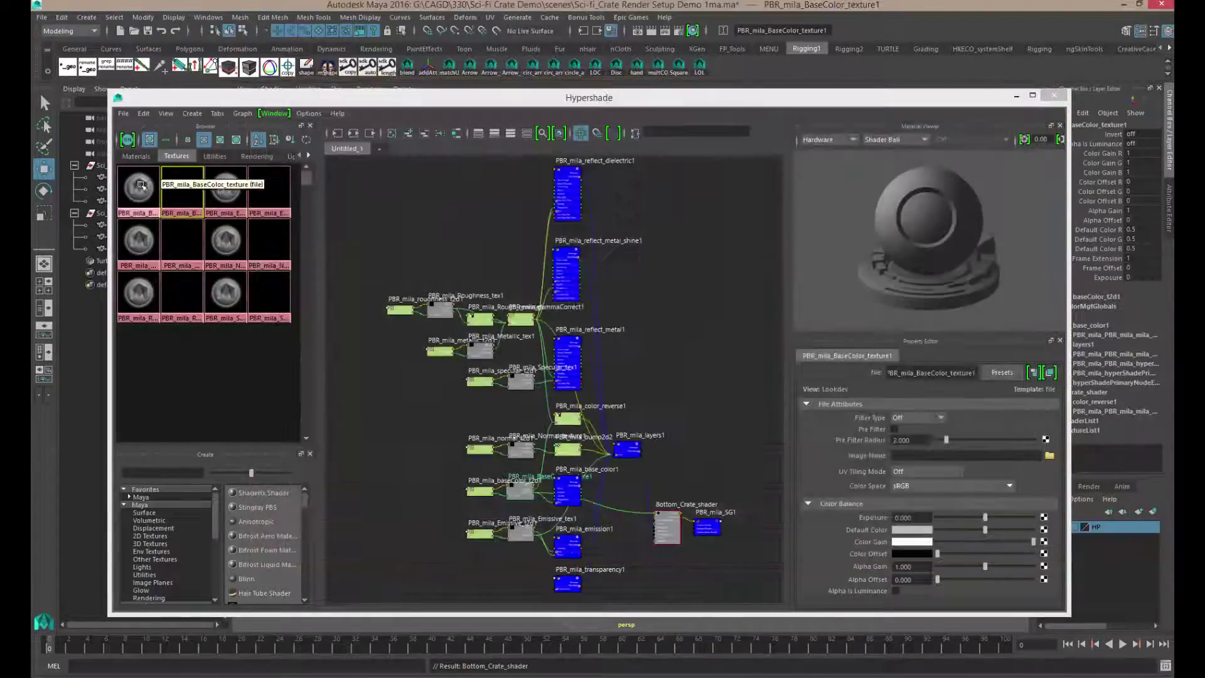
click(263, 195)
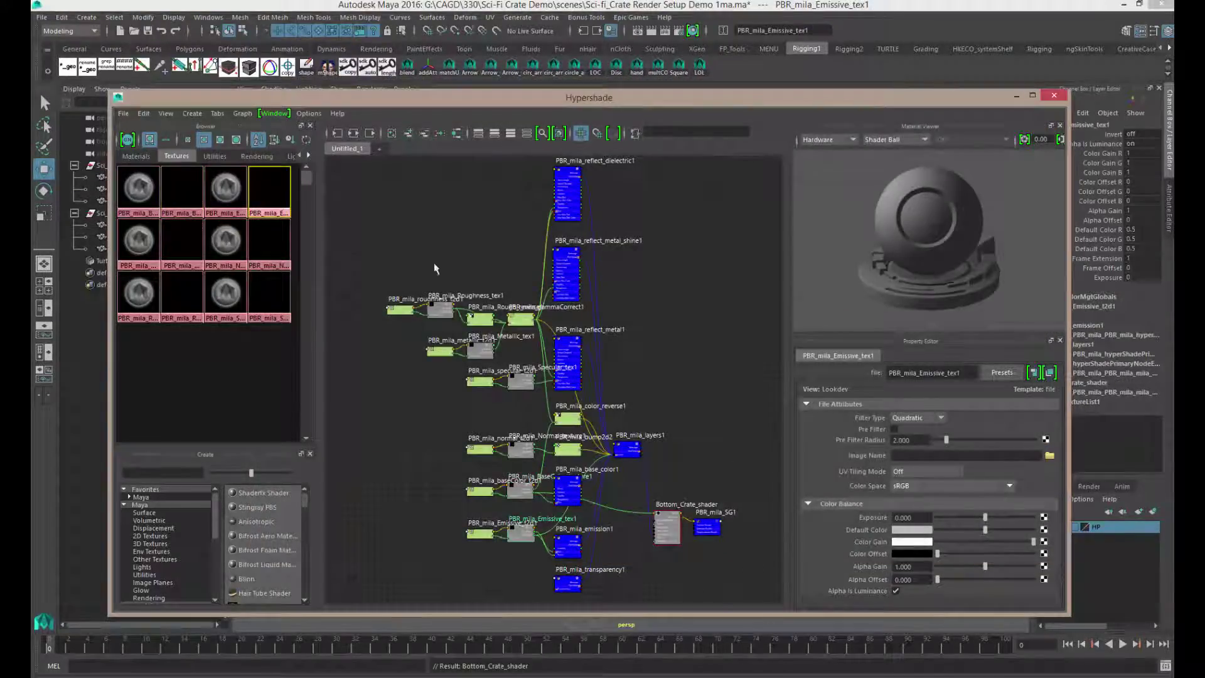
click(900, 415)
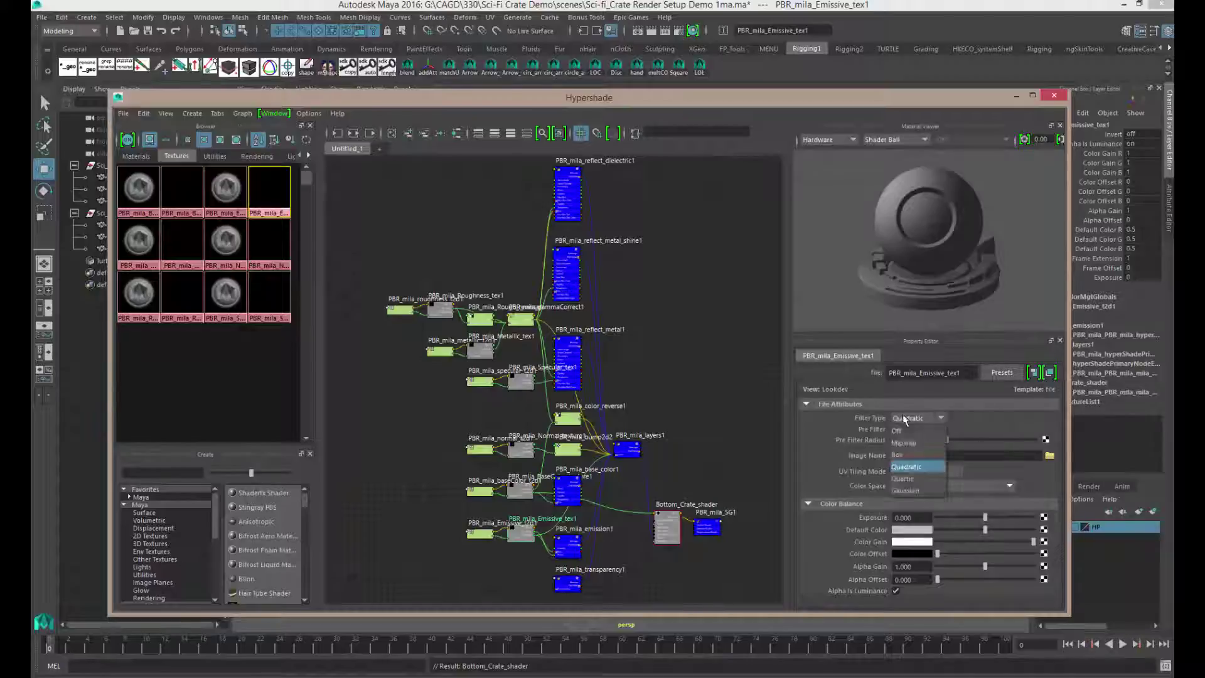
click(924, 433)
click(1050, 456)
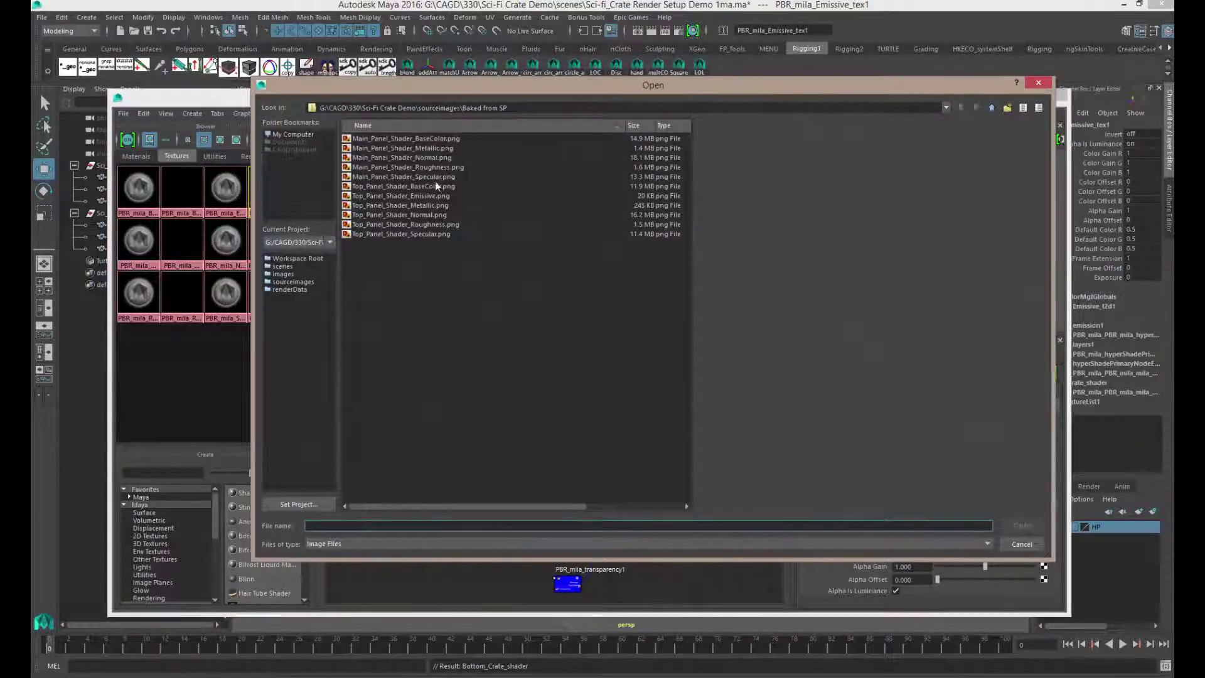
drag(472, 96, 476, 163)
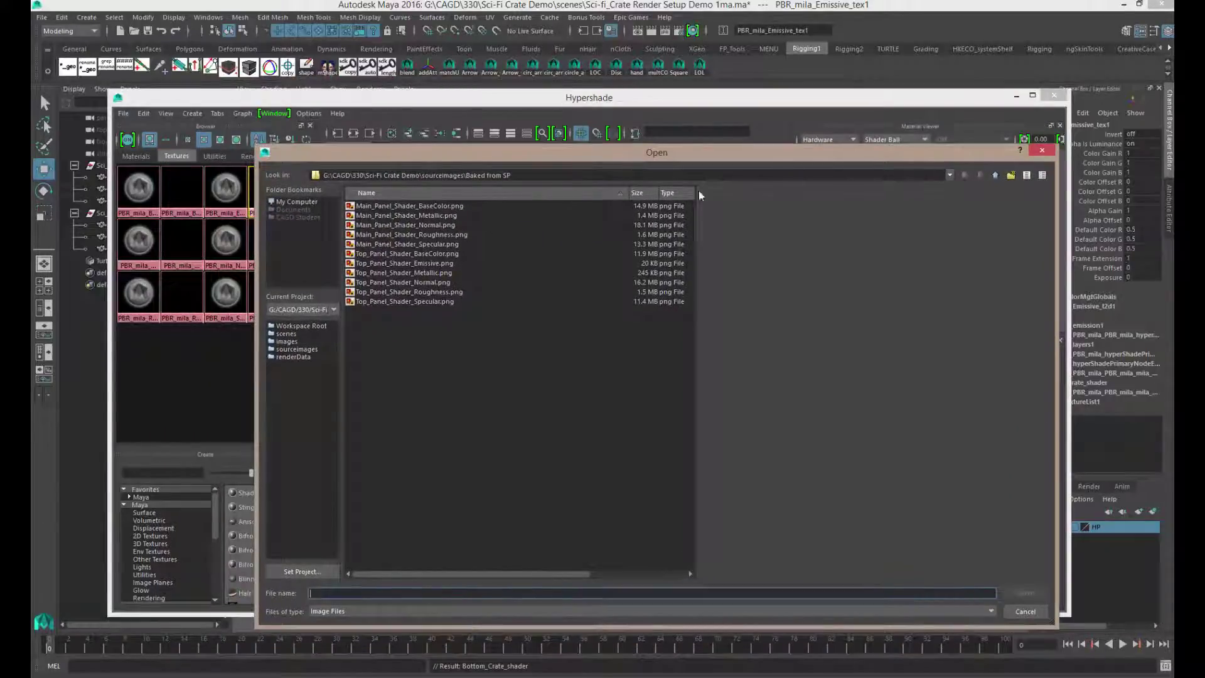
click(1042, 150)
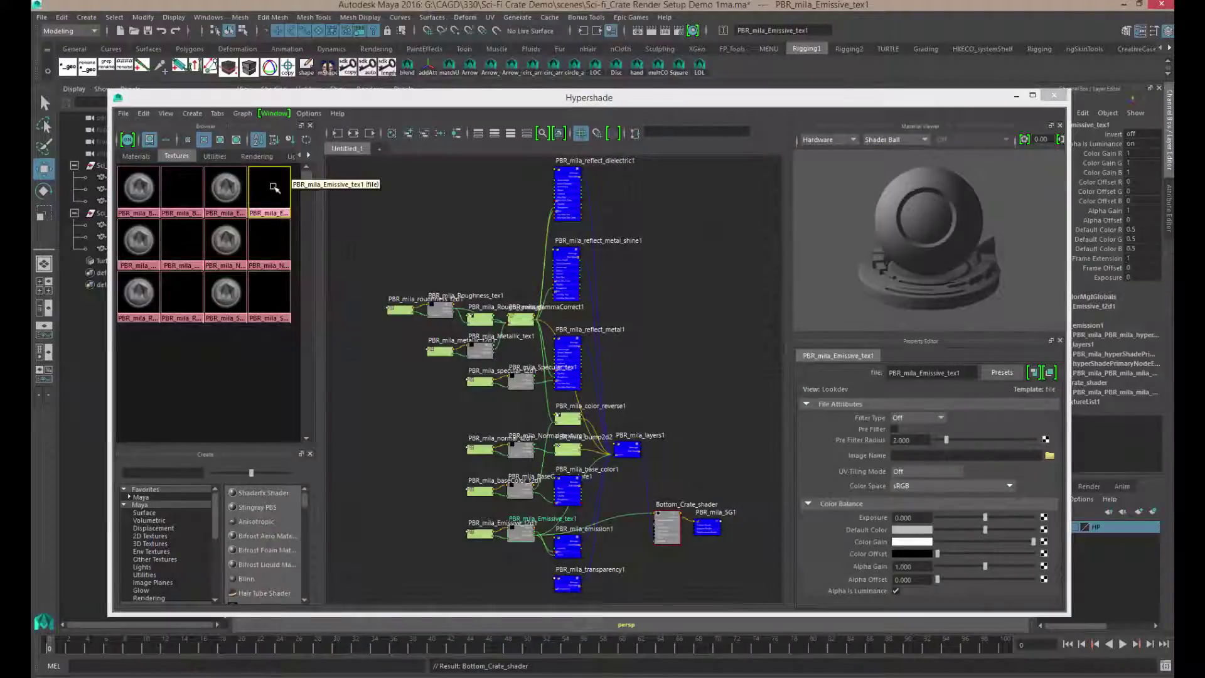
middle_drag(275, 188, 277, 244)
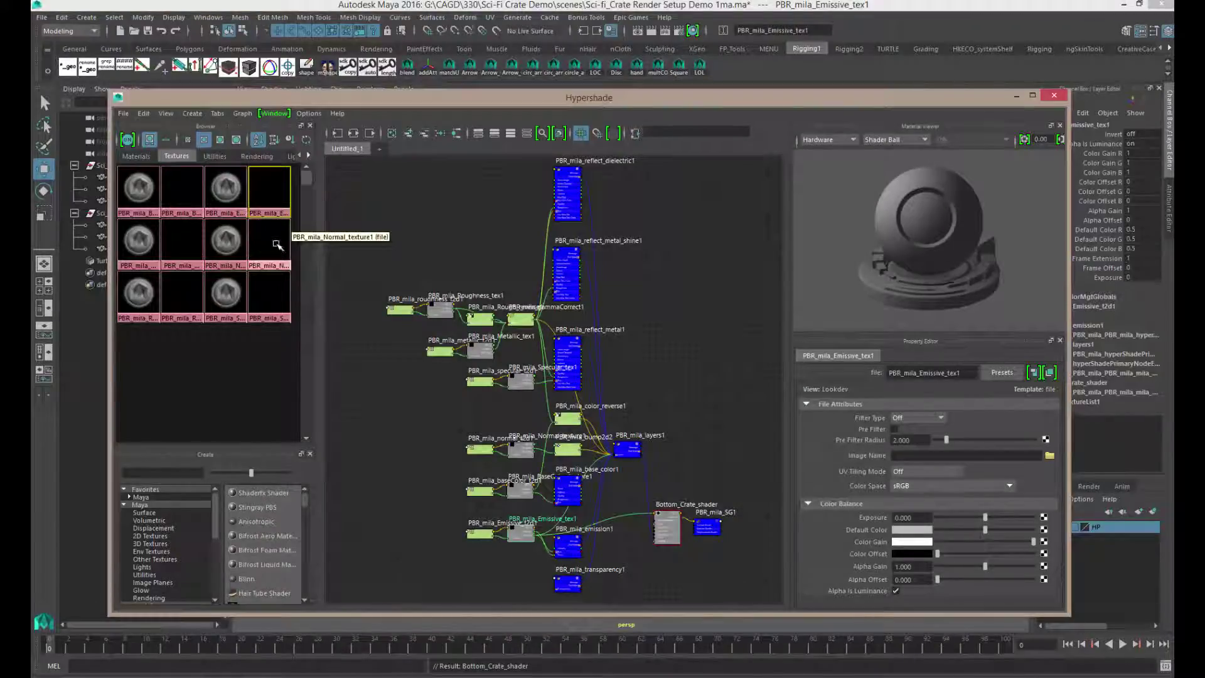
Load Main_Panel_Shader_Normal.png into the Normal texture node.
click(279, 244)
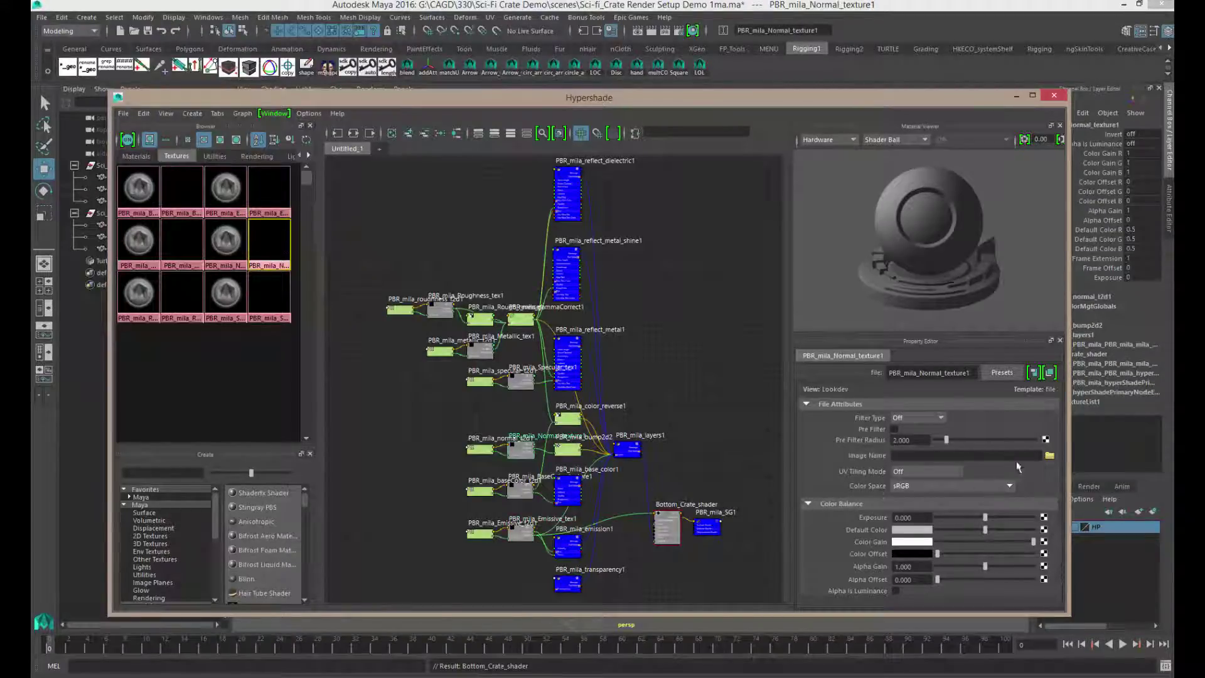
click(1048, 456)
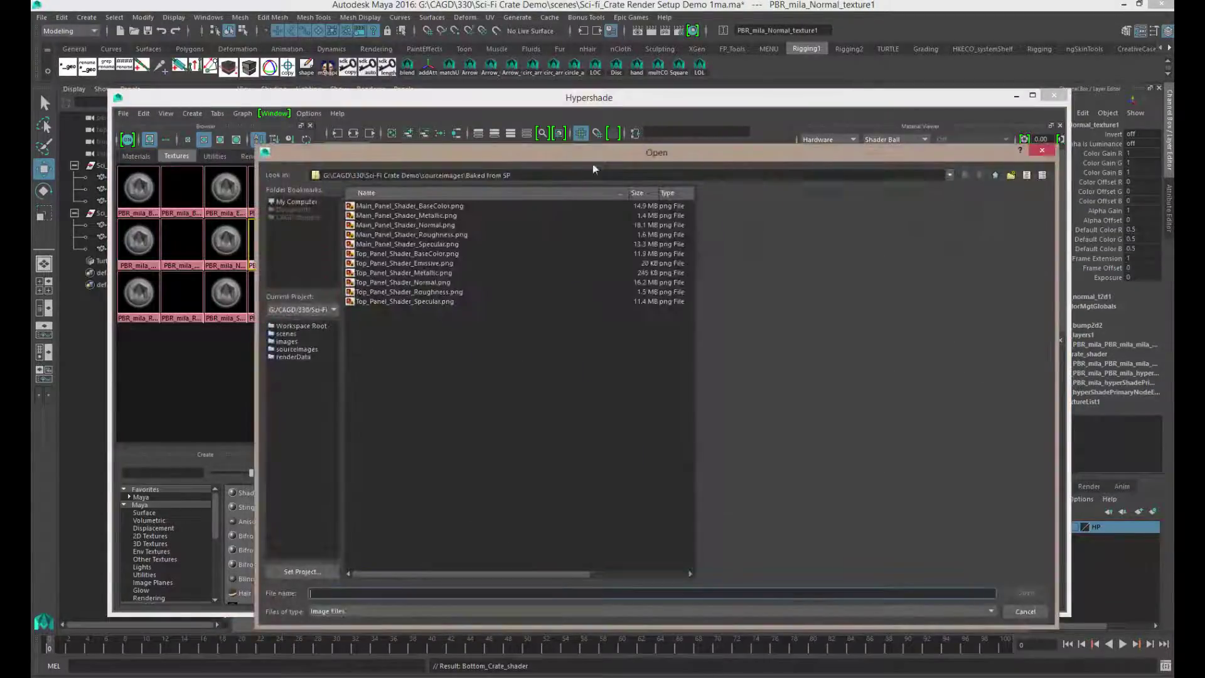
drag(612, 153, 552, 152)
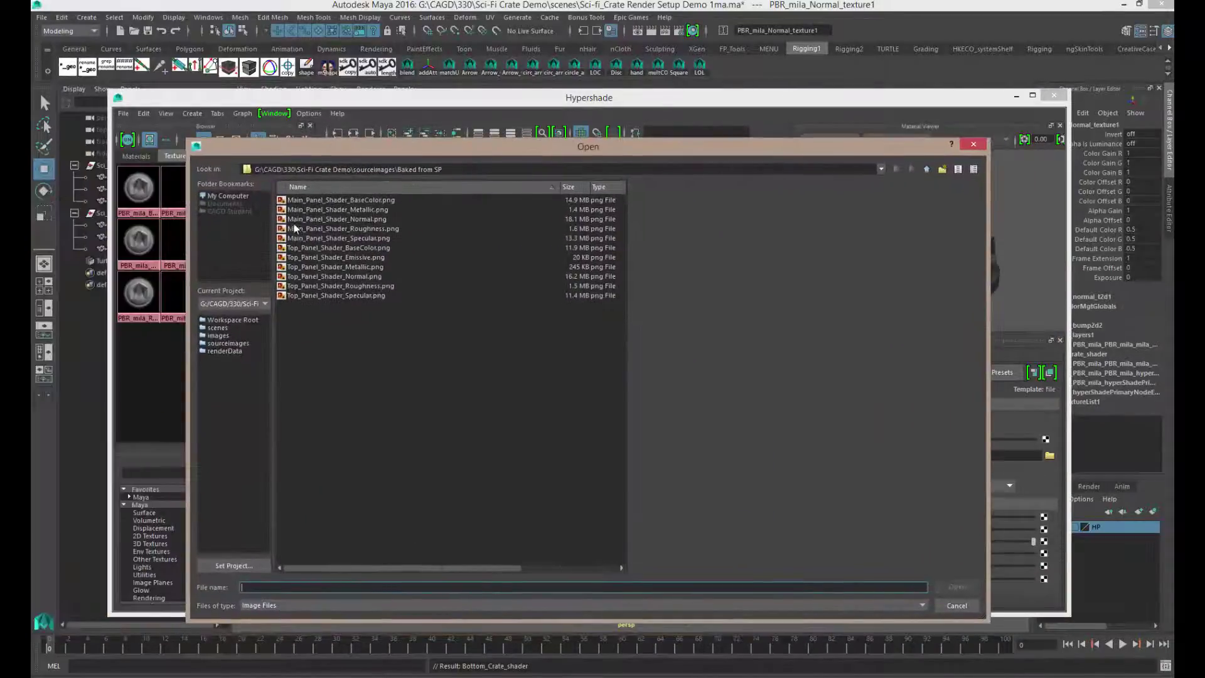
click(366, 220)
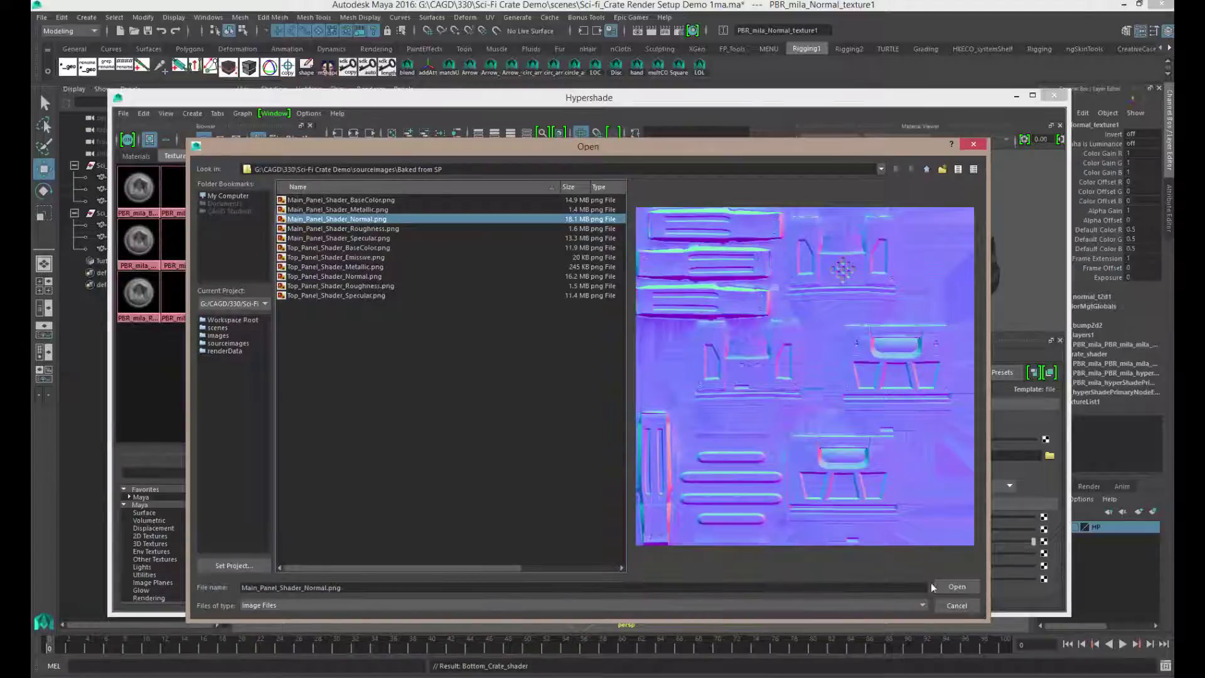
click(954, 587)
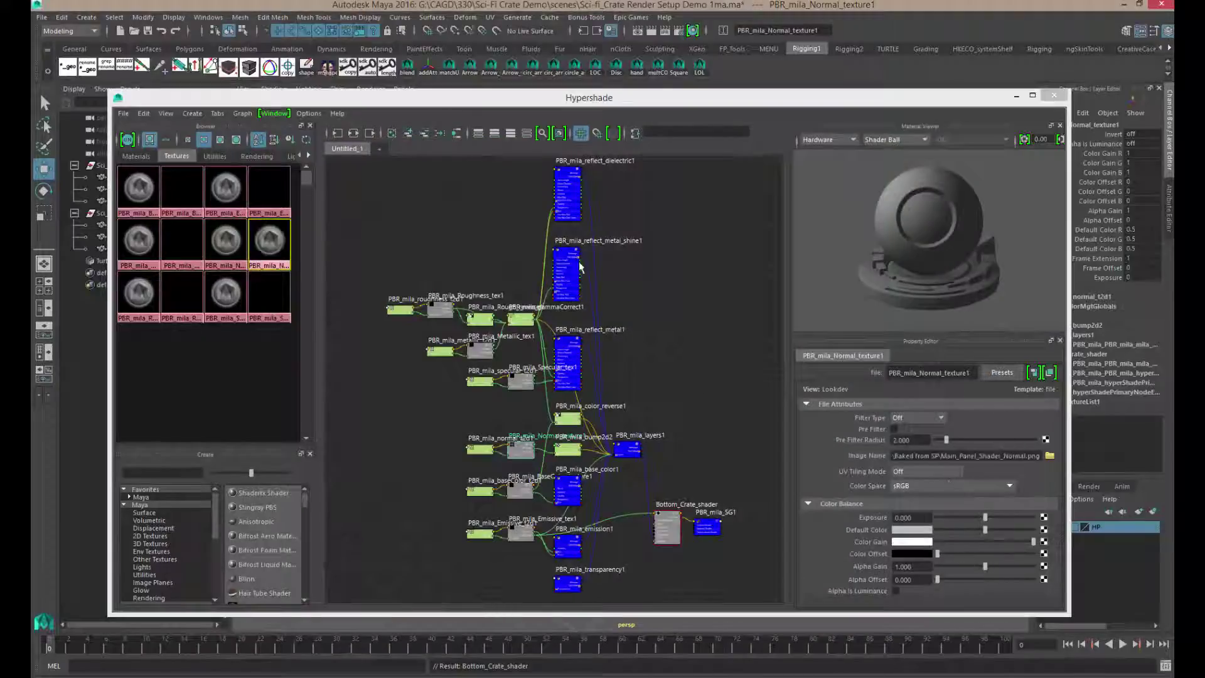
Load Main_Panel_Shader_Specular.png into the Specular texture node.
click(269, 290)
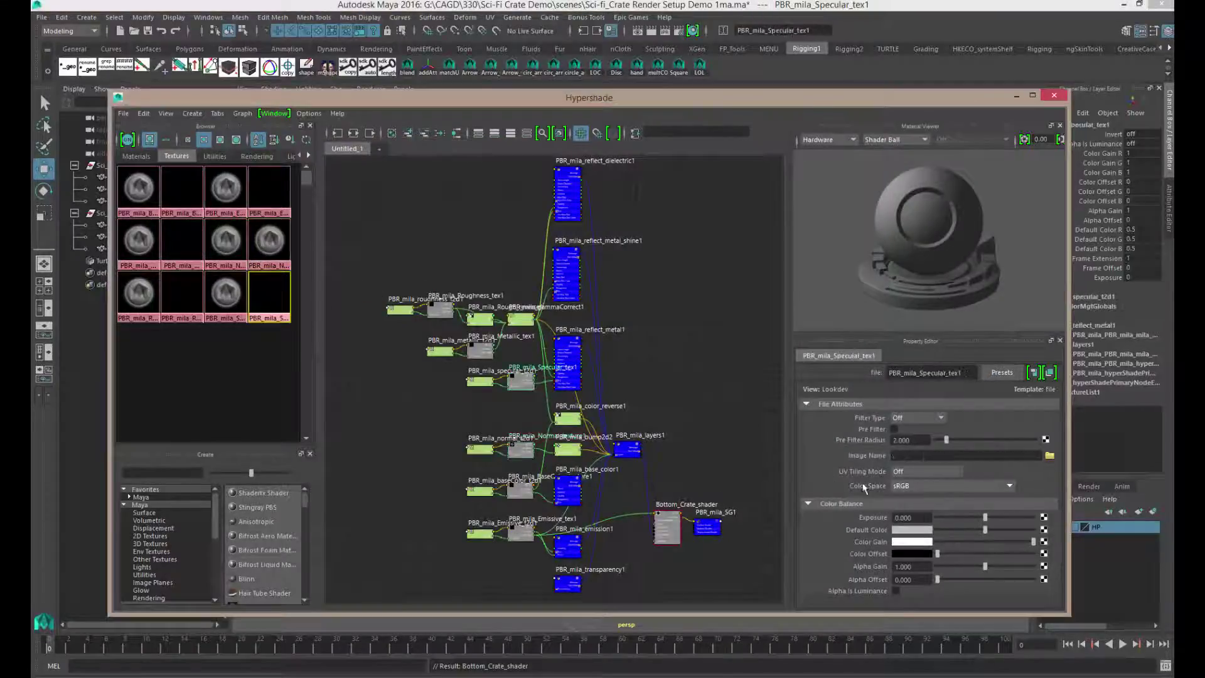
click(1049, 456)
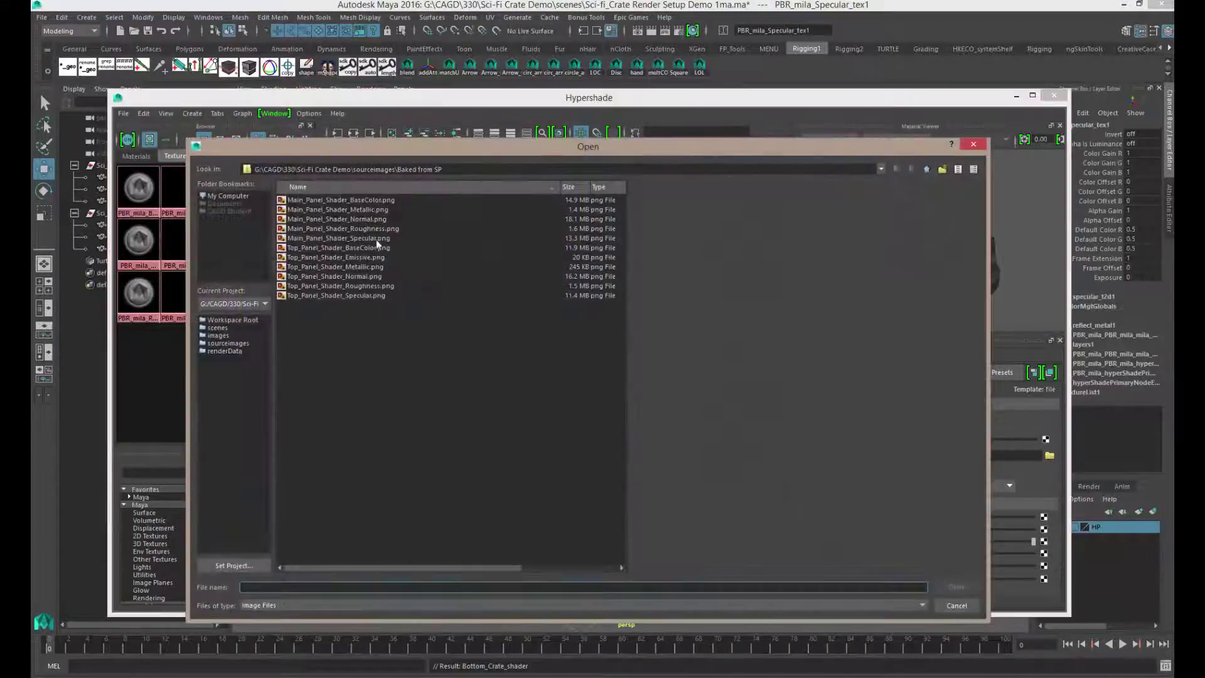
click(372, 238)
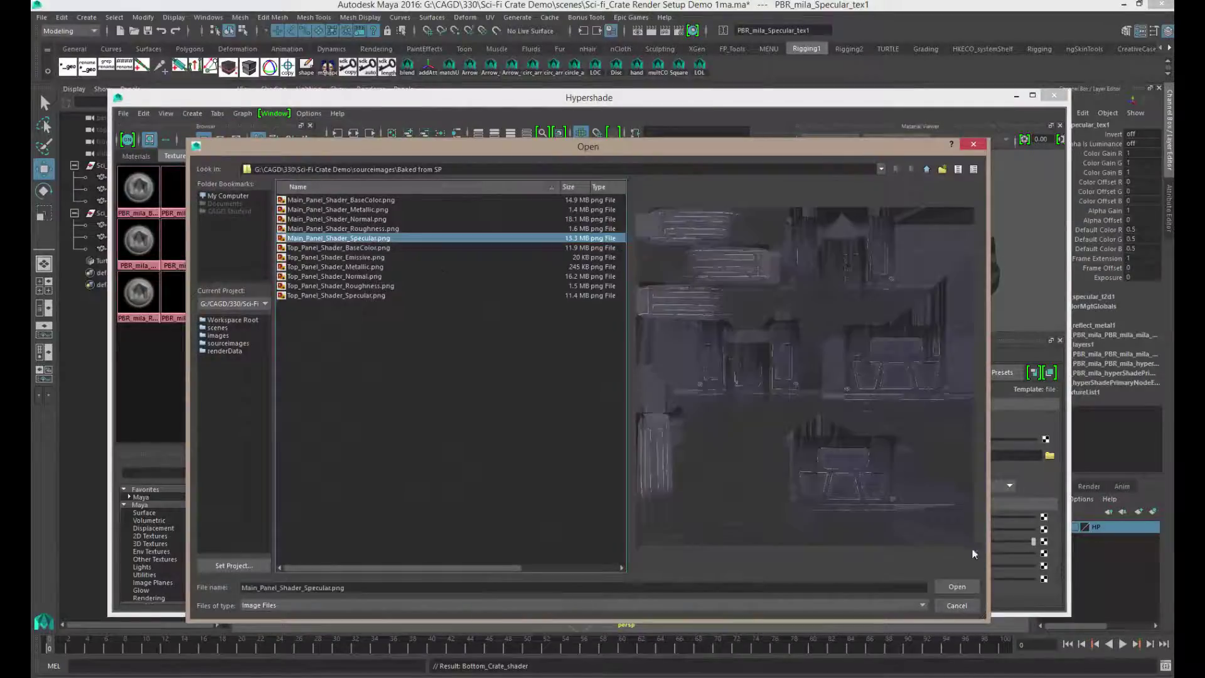
click(957, 586)
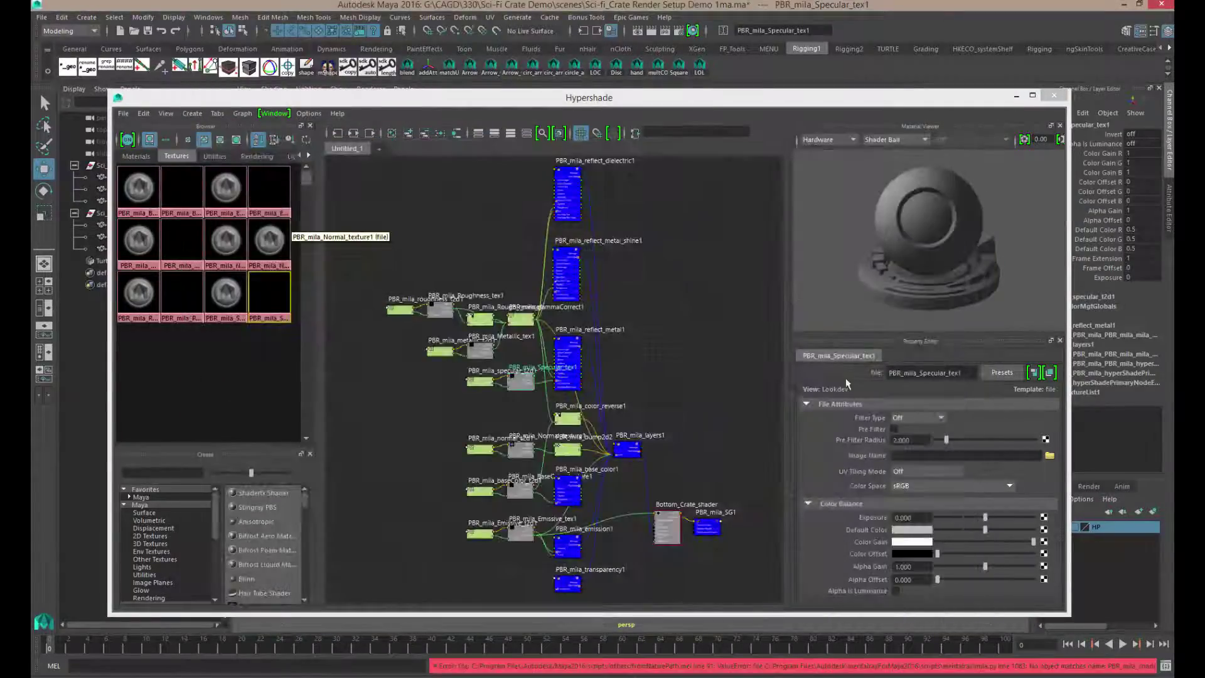
click(1050, 455)
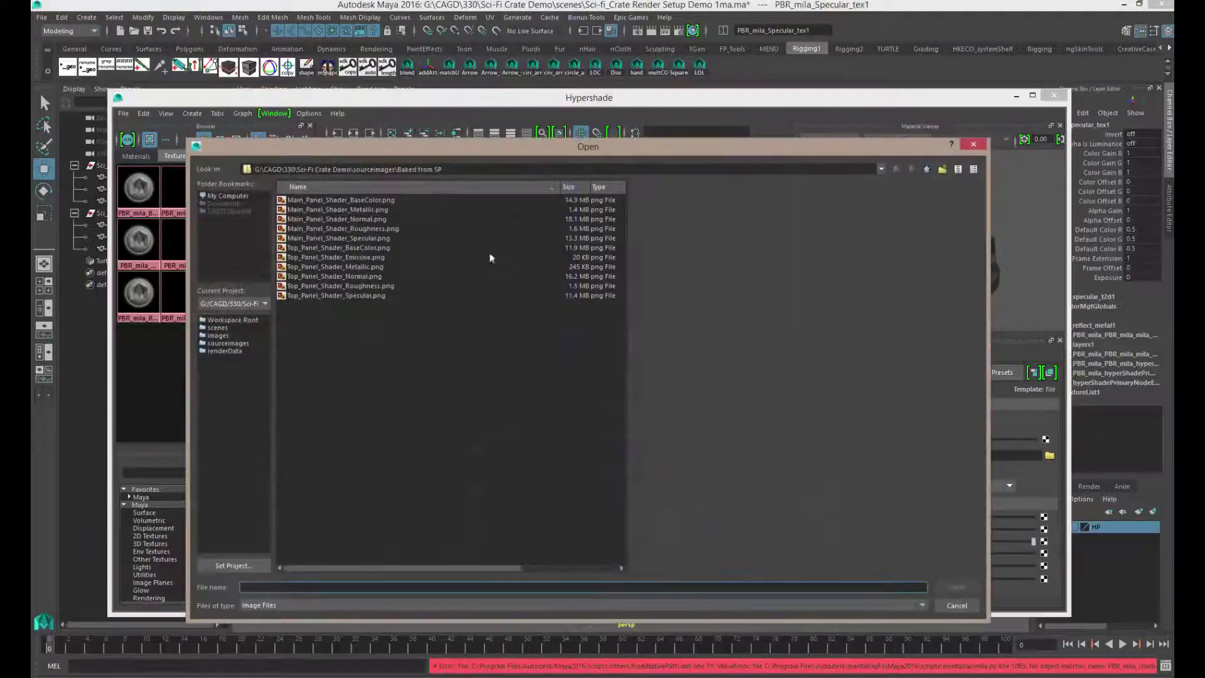
click(377, 238)
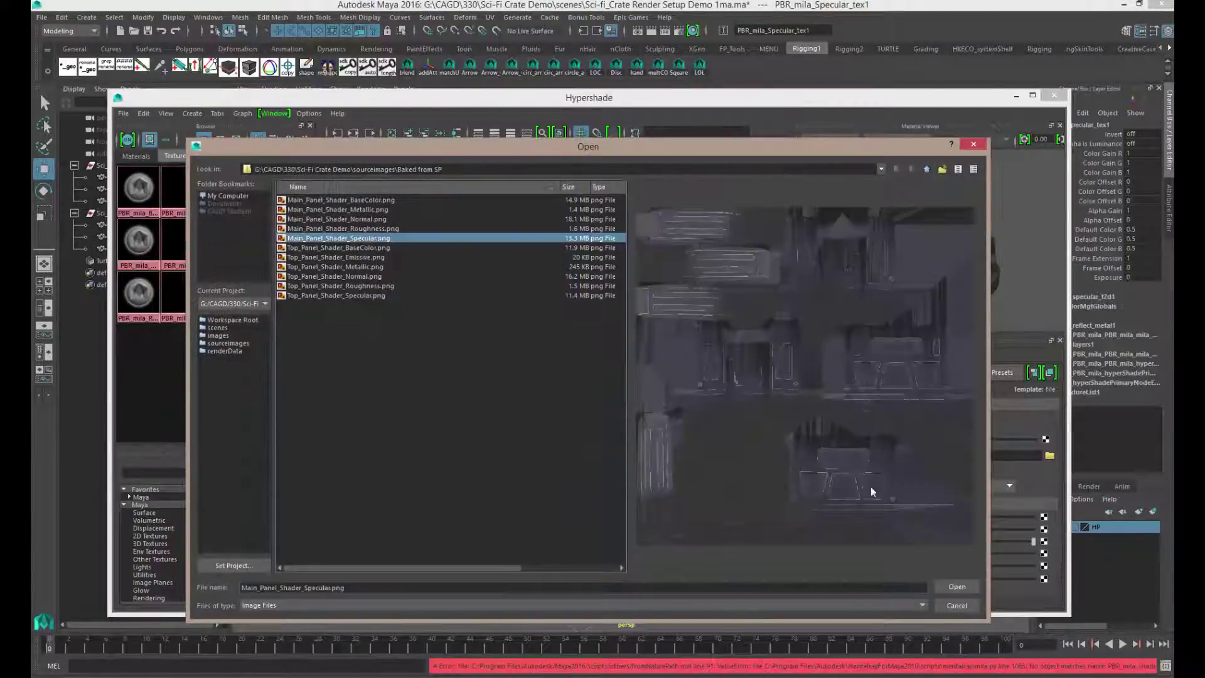
click(948, 586)
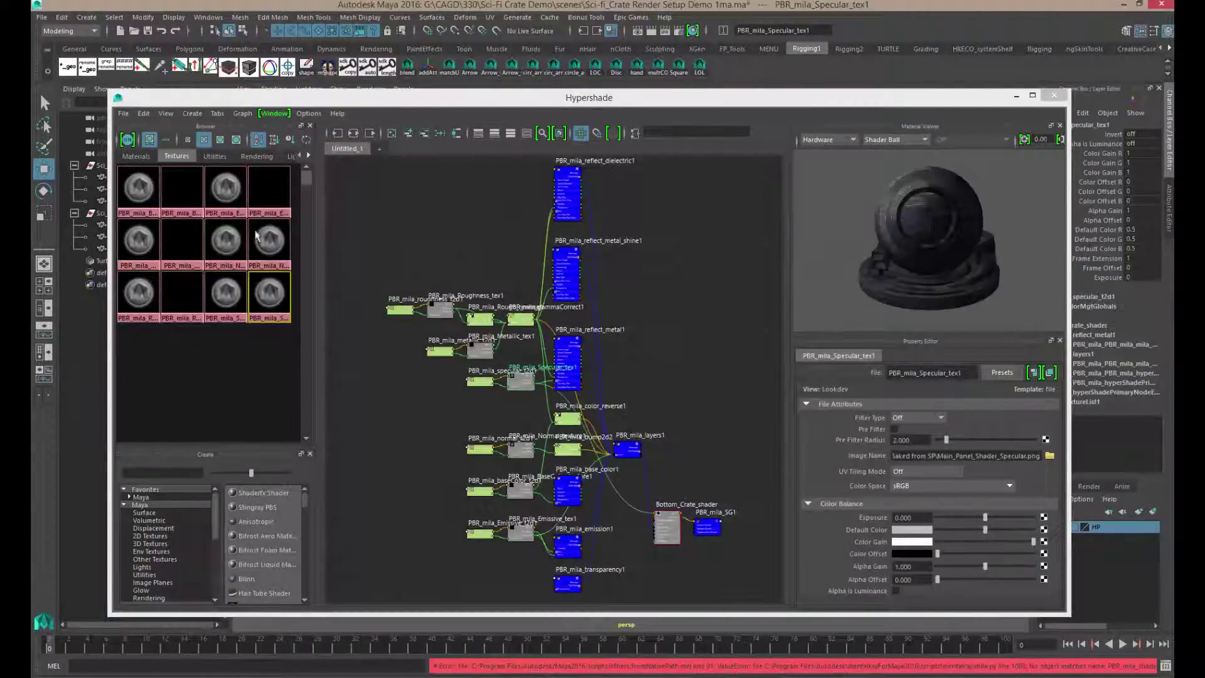
Load Main_Panel_Shader_Roughness.png into the Roughness texture node.
click(183, 300)
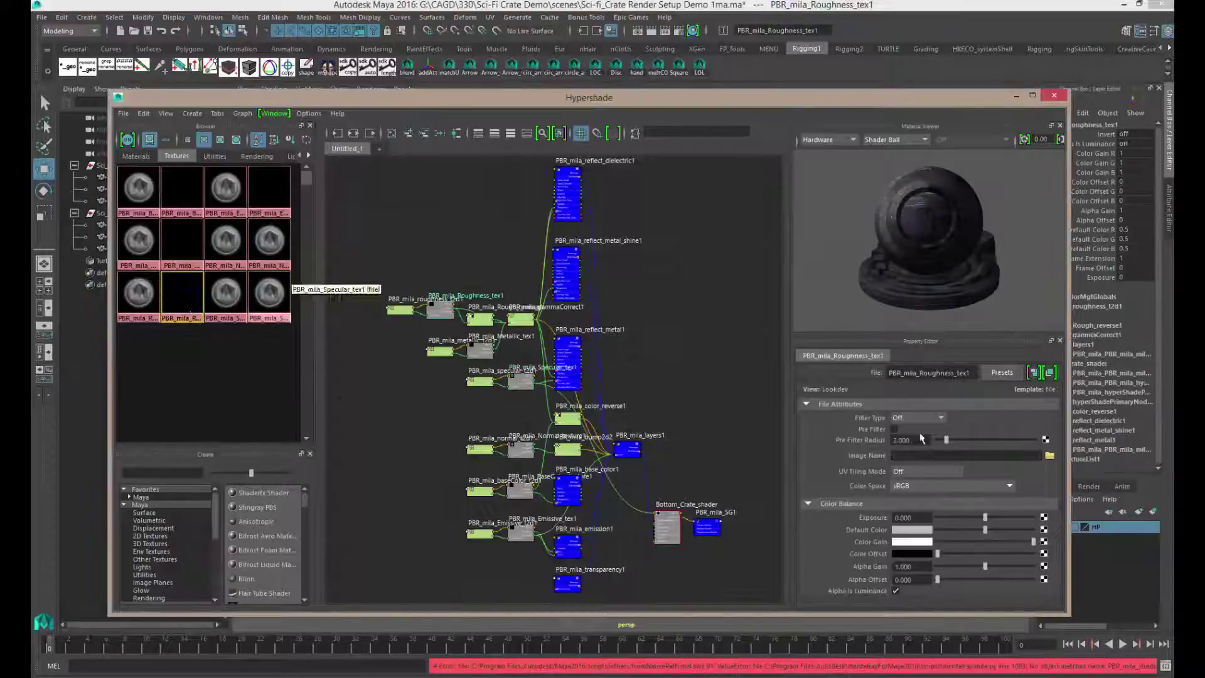
click(1049, 455)
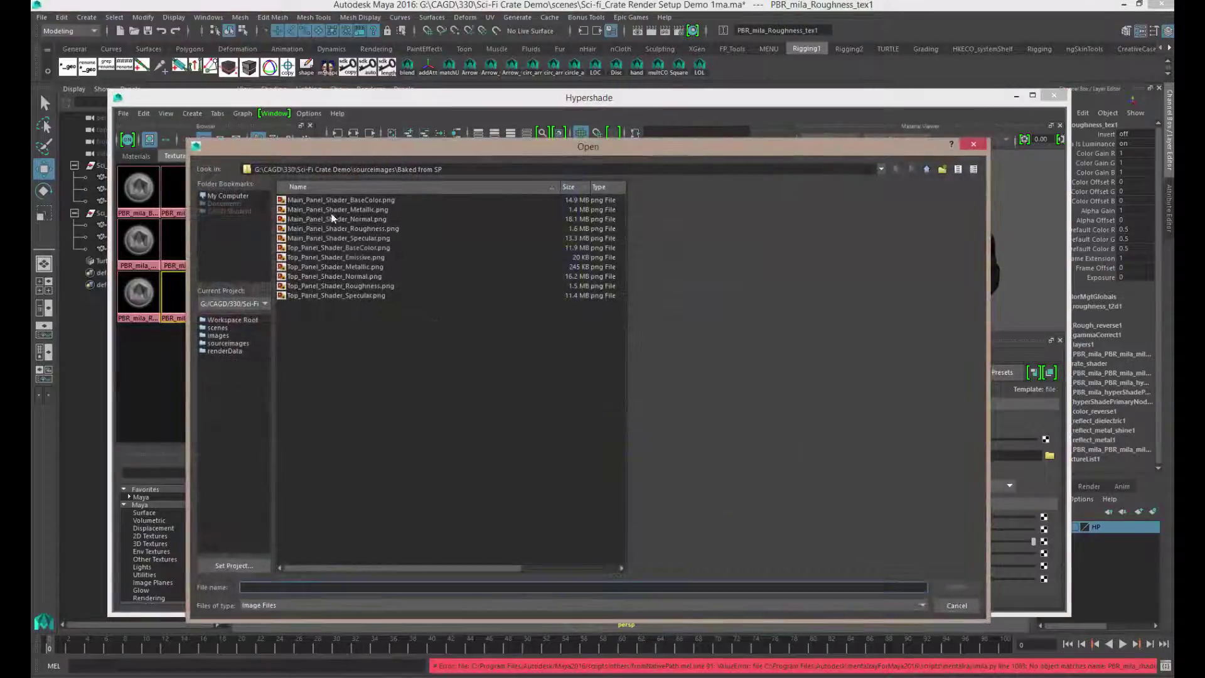
click(357, 229)
click(953, 586)
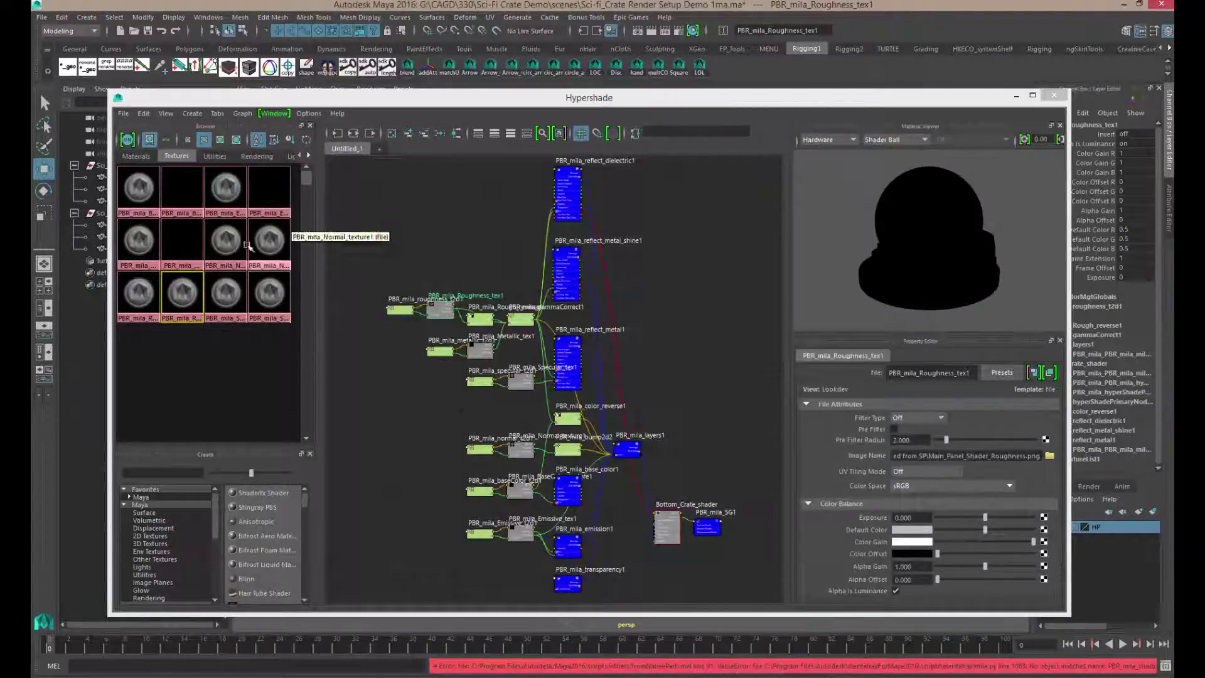
Load Main_Panel_Shader_Metallic.png into the Metallic texture and browse for a new BaseColor image.
click(182, 241)
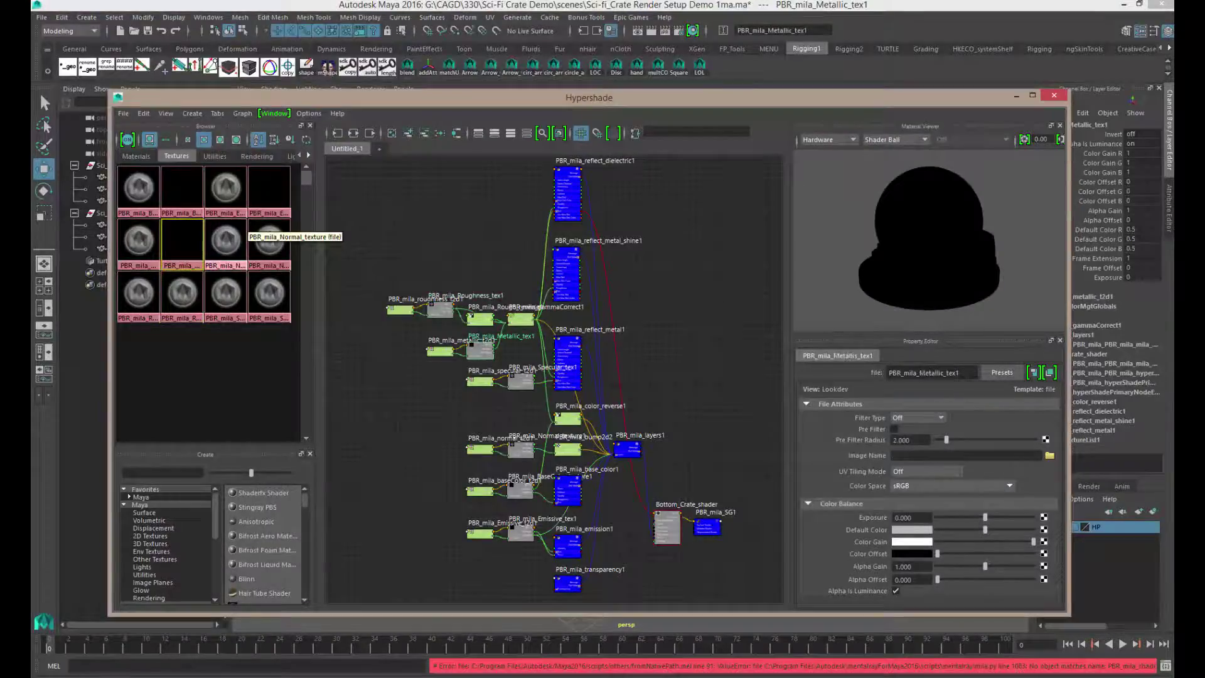
click(1050, 455)
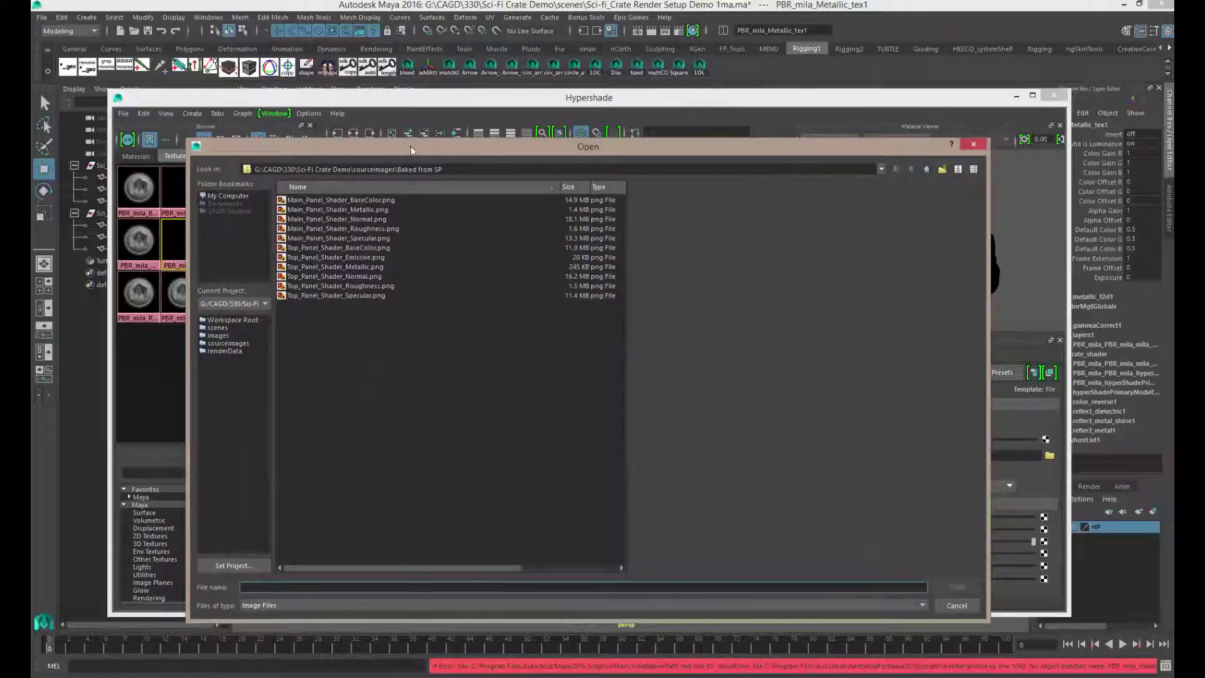
drag(410, 146, 464, 141)
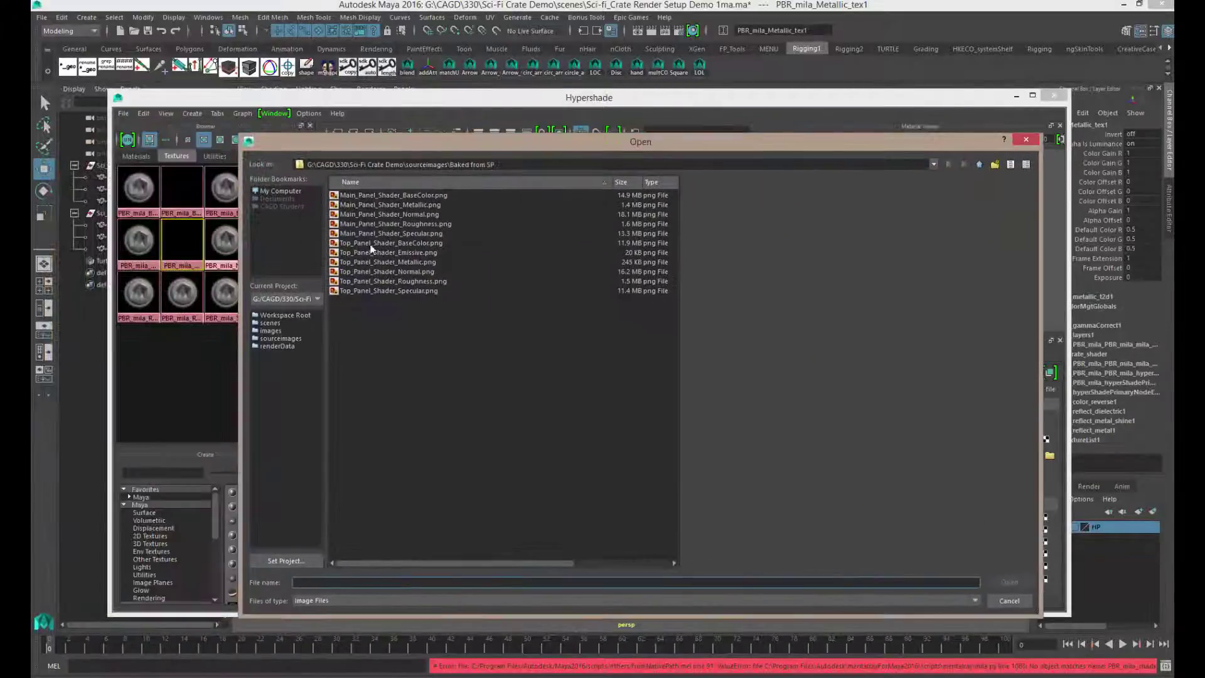
double_click(420, 204)
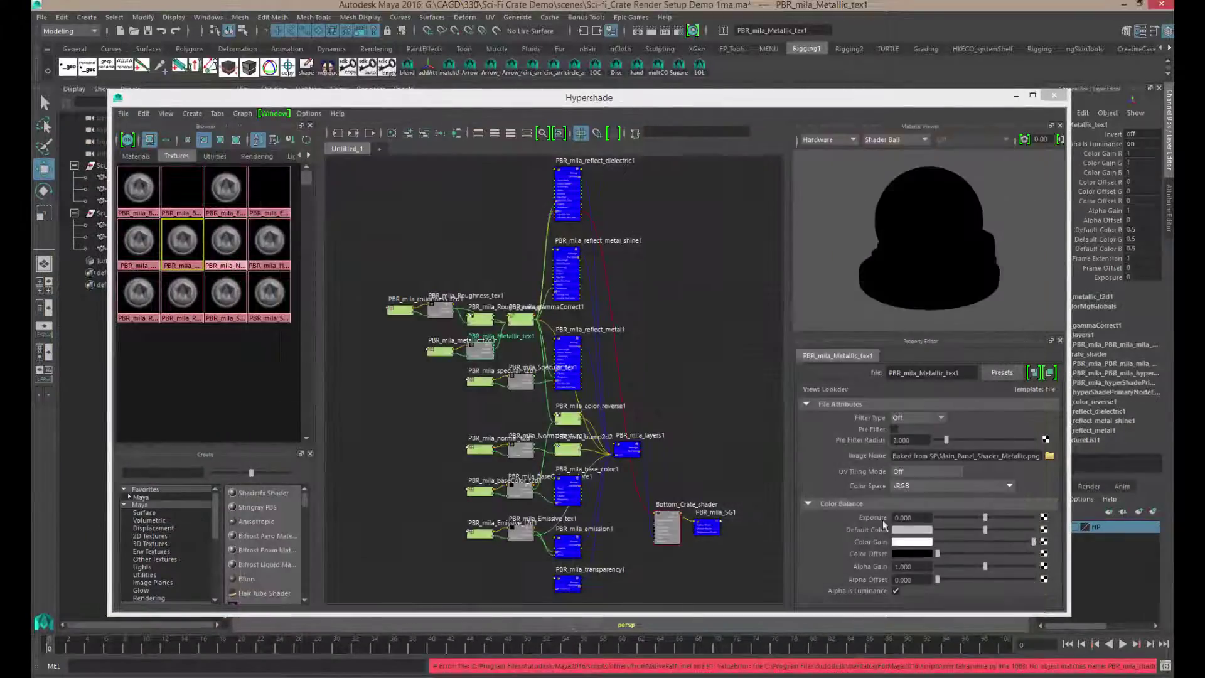
click(188, 183)
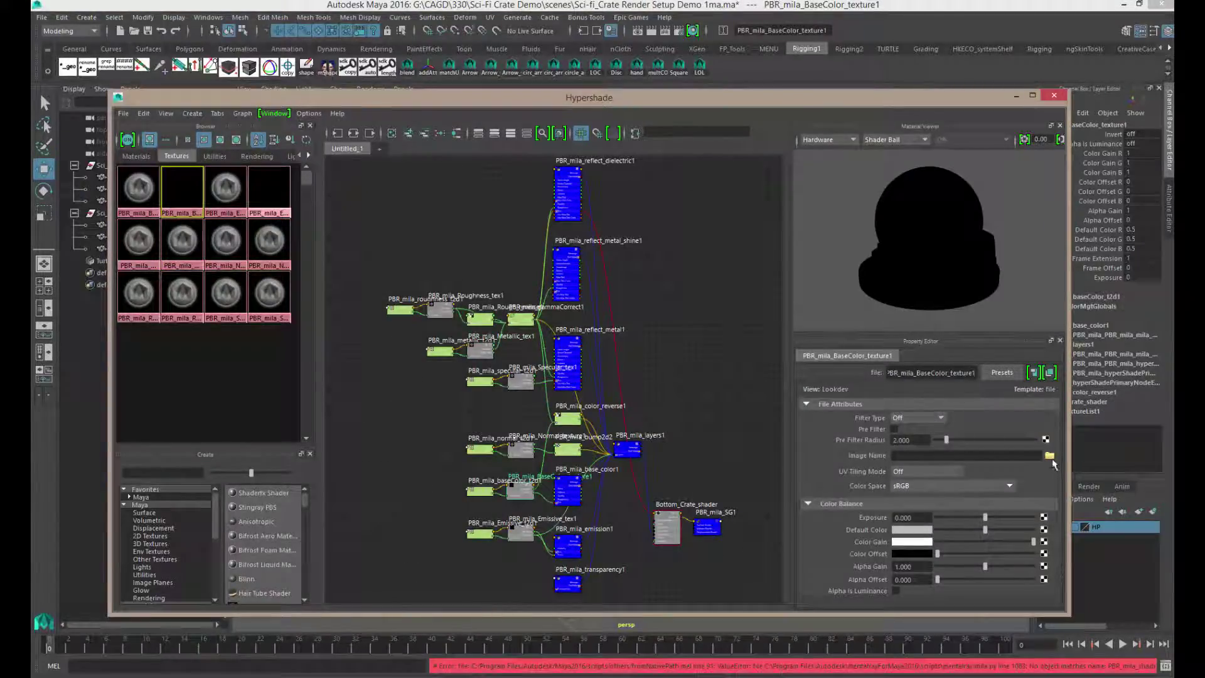
click(1050, 456)
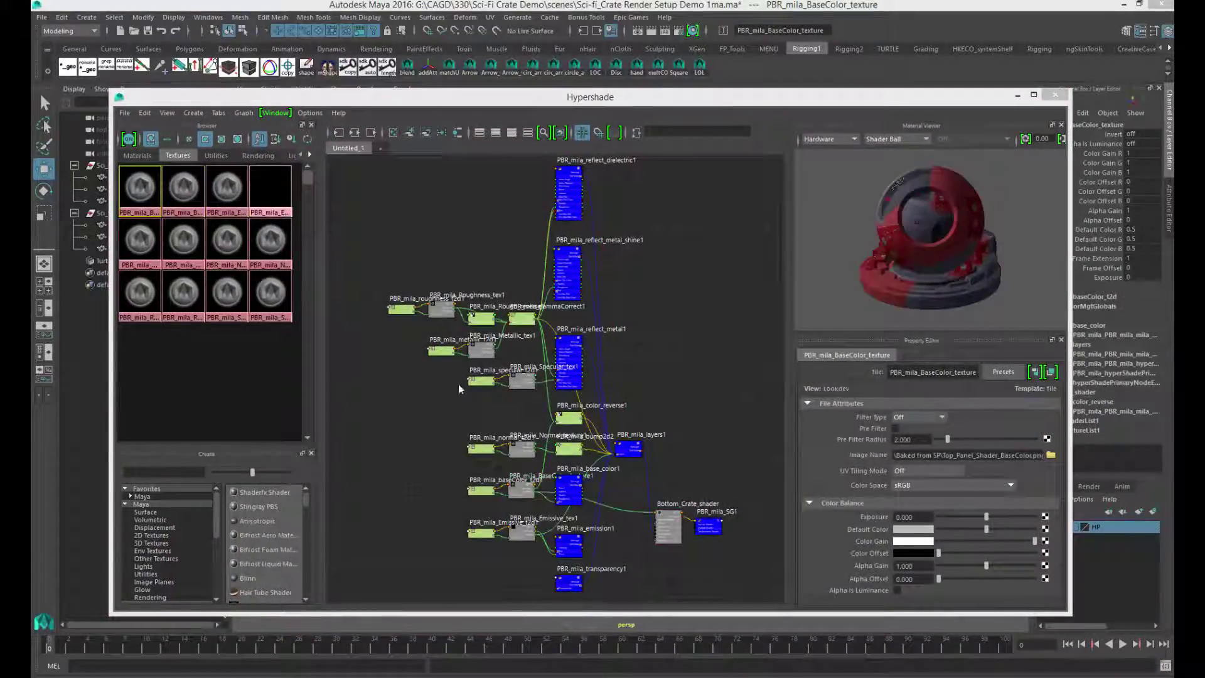
Refresh the swatches of the BaseColor, Emissive, Metallic and normal texture nodes.
right_click(140, 187)
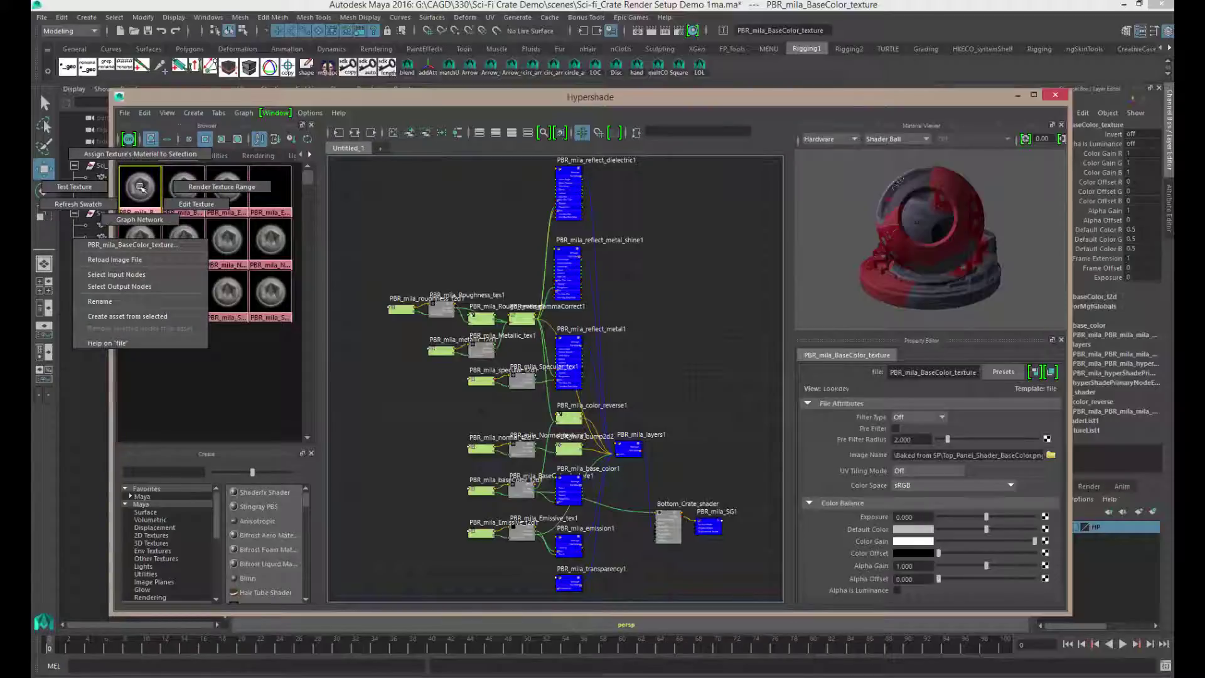
click(100, 205)
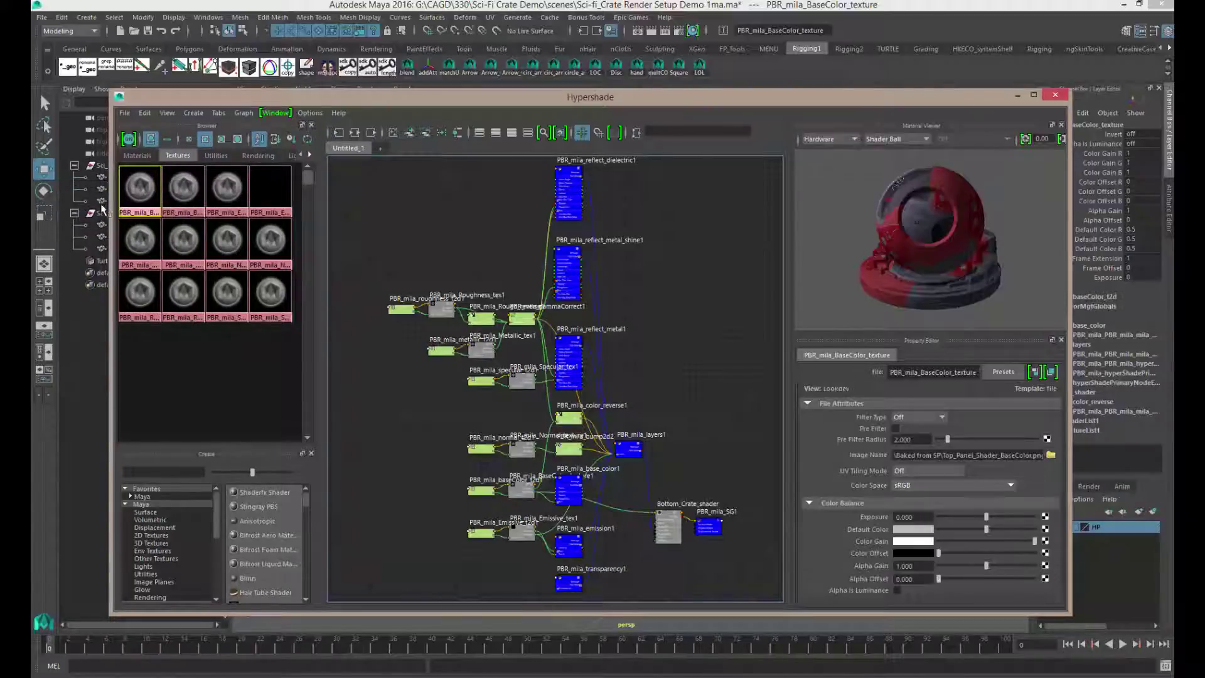
right_click(187, 192)
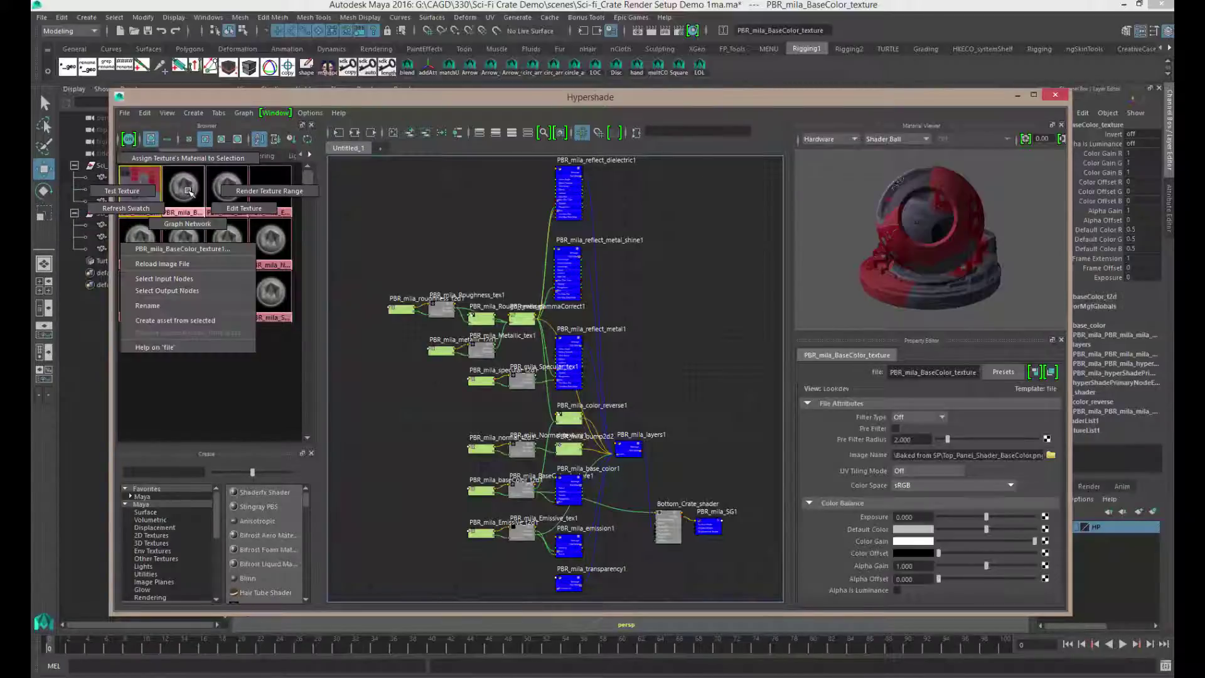
click(148, 209)
right_click(230, 192)
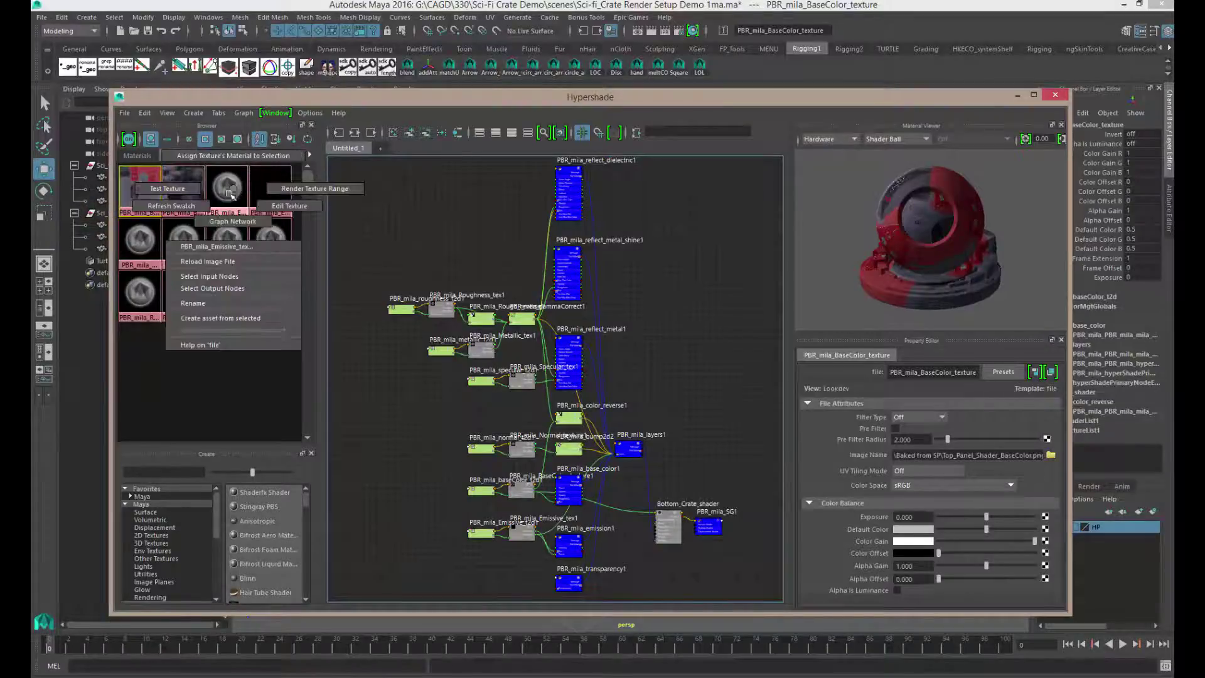
click(171, 206)
right_click(139, 240)
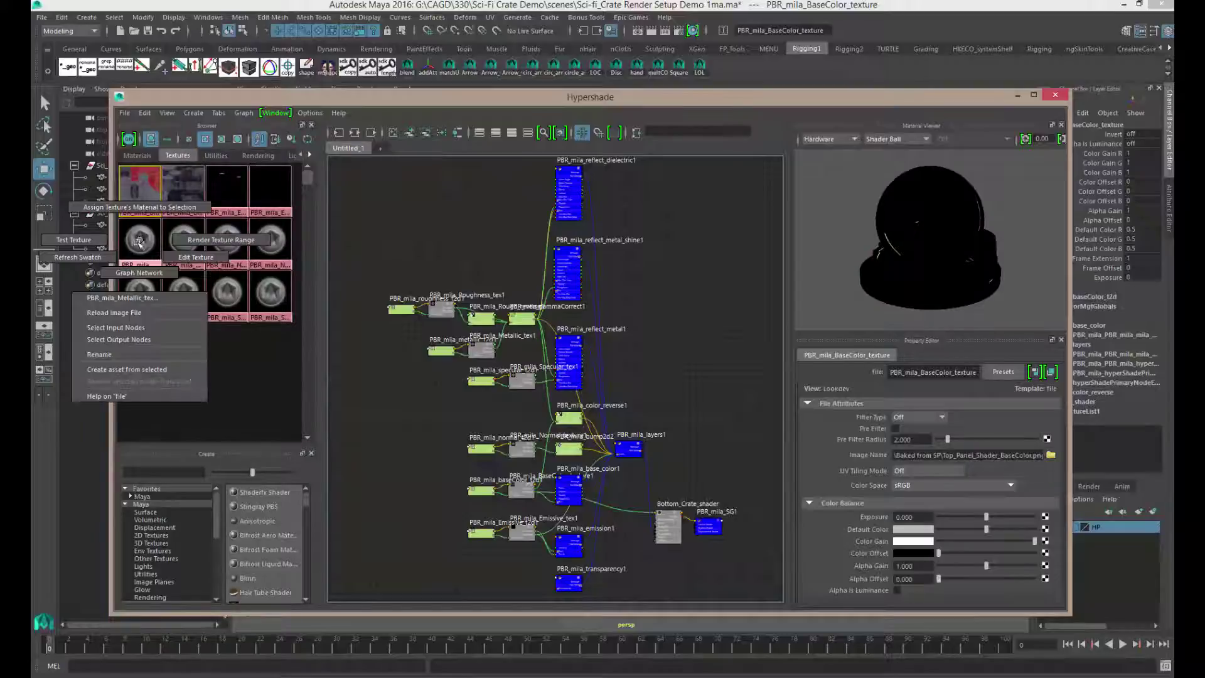
click(119, 254)
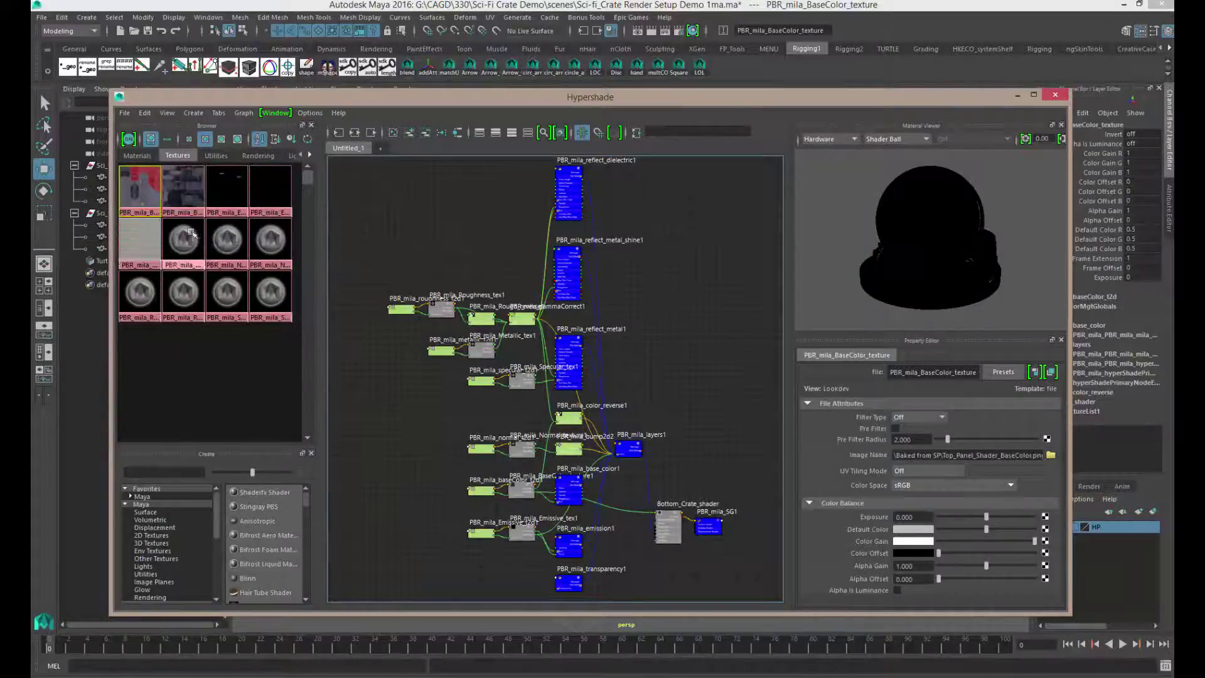
right_click(185, 234)
click(165, 250)
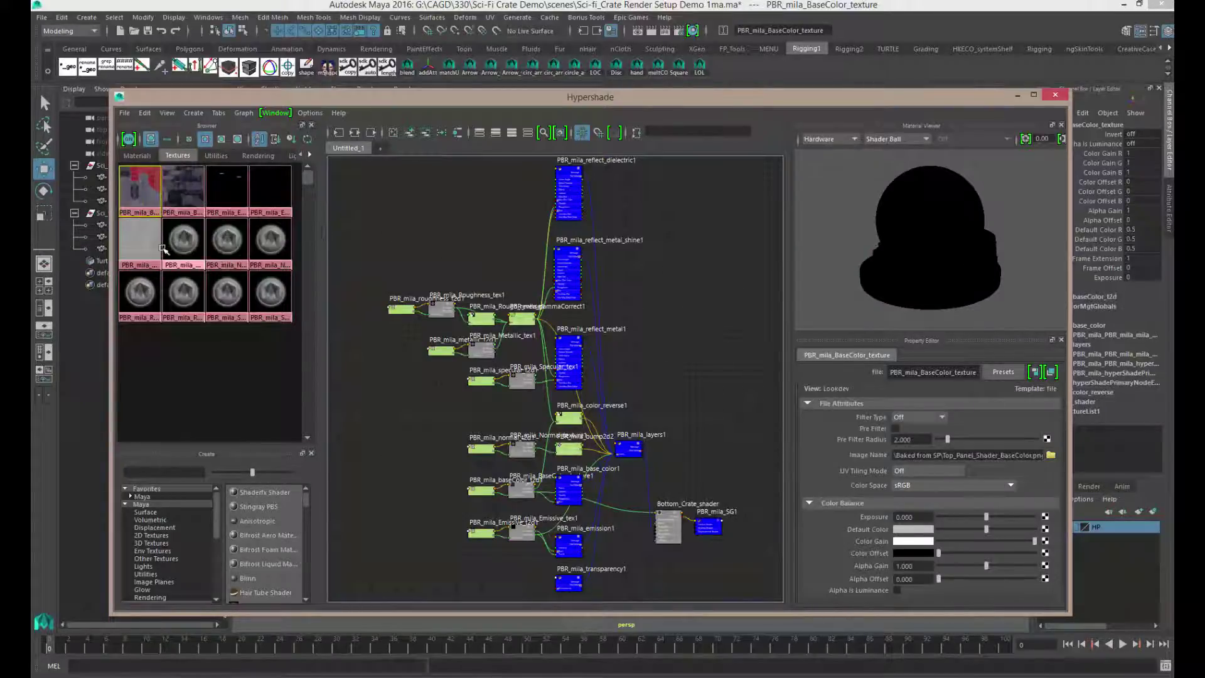
right_click(227, 236)
click(207, 251)
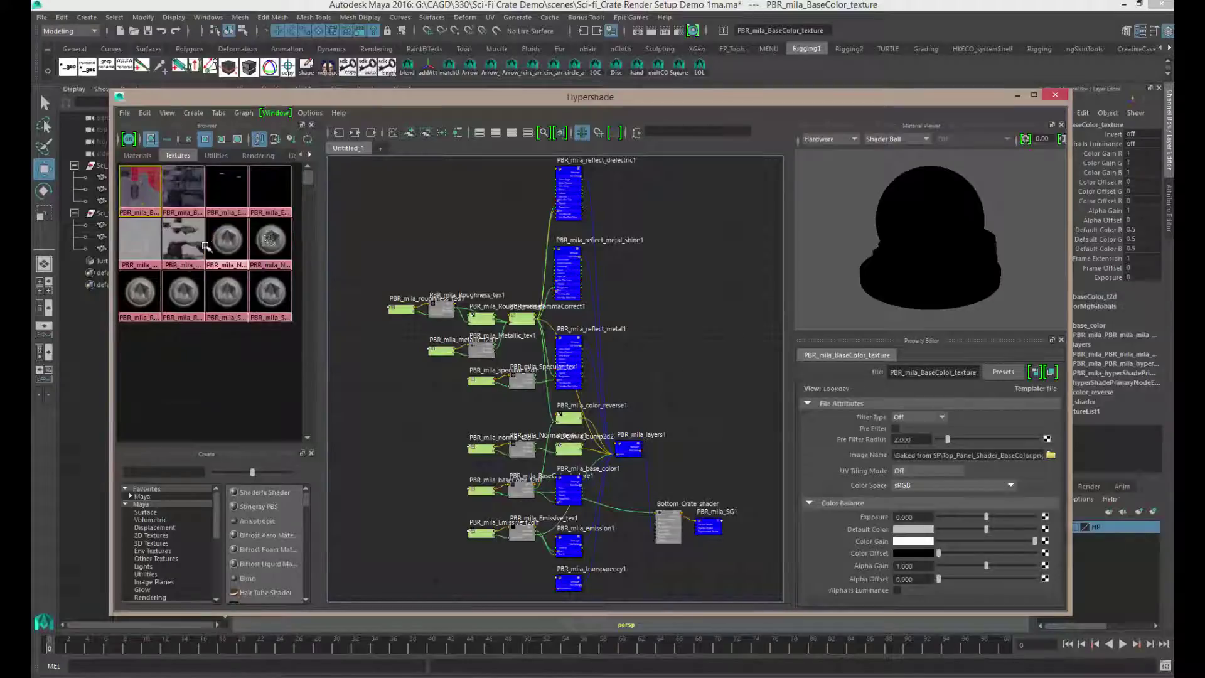
Refresh the Normal_texture1, both Specular and both Roughness texture swatches.
right_click(275, 239)
click(255, 254)
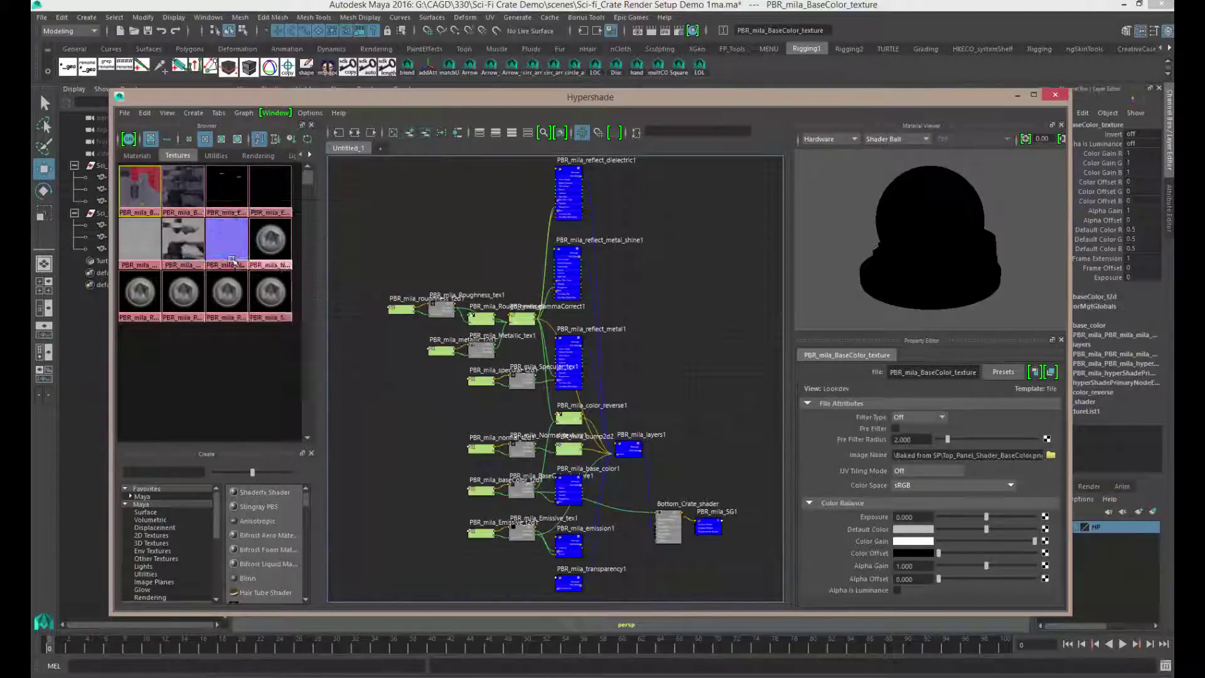
right_click(272, 296)
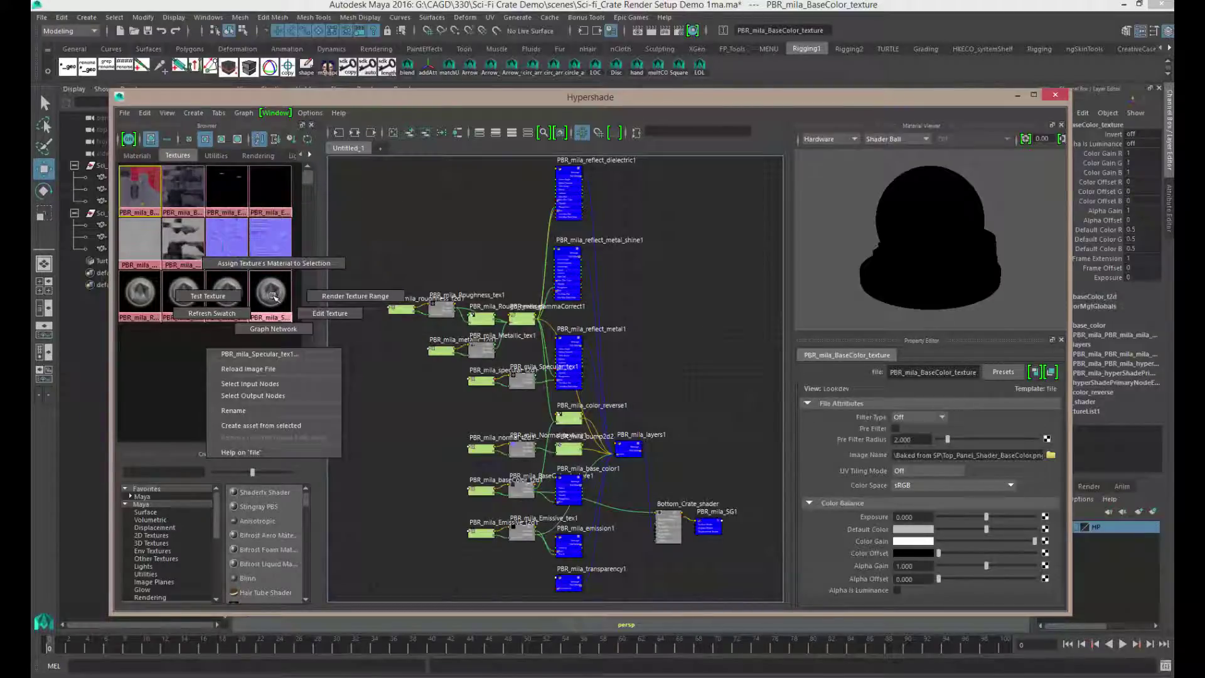
click(232, 314)
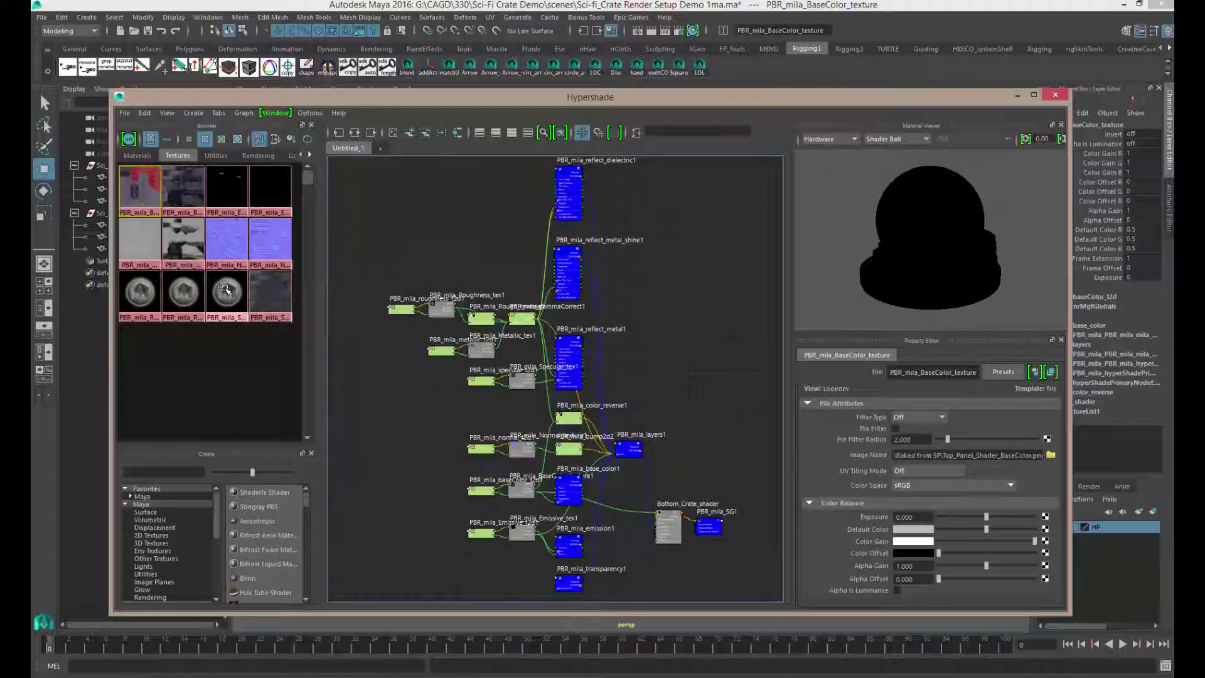
right_click(224, 288)
click(188, 307)
right_click(182, 290)
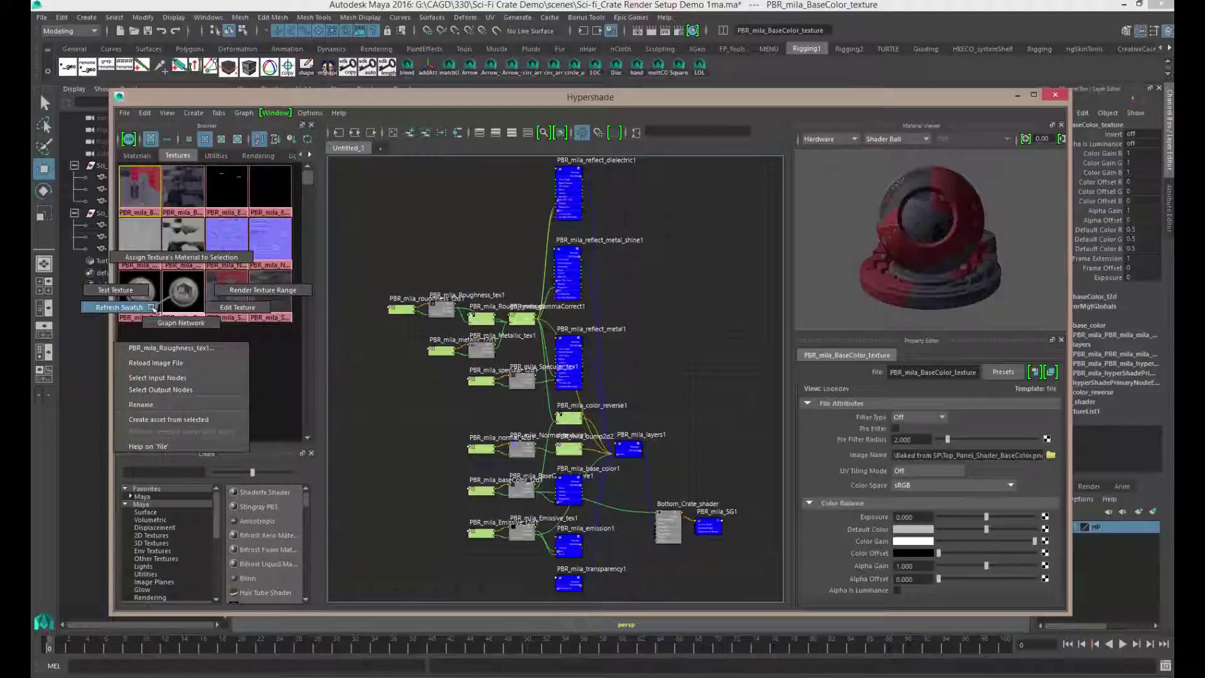
click(120, 307)
right_click(145, 287)
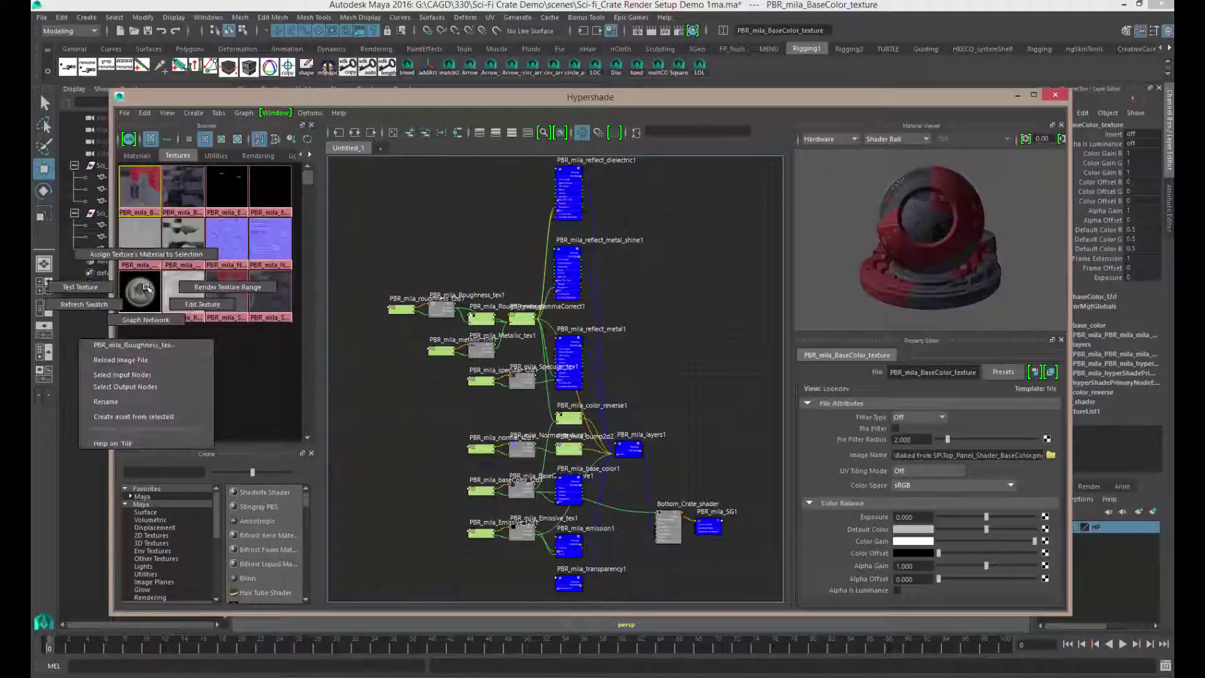
click(116, 306)
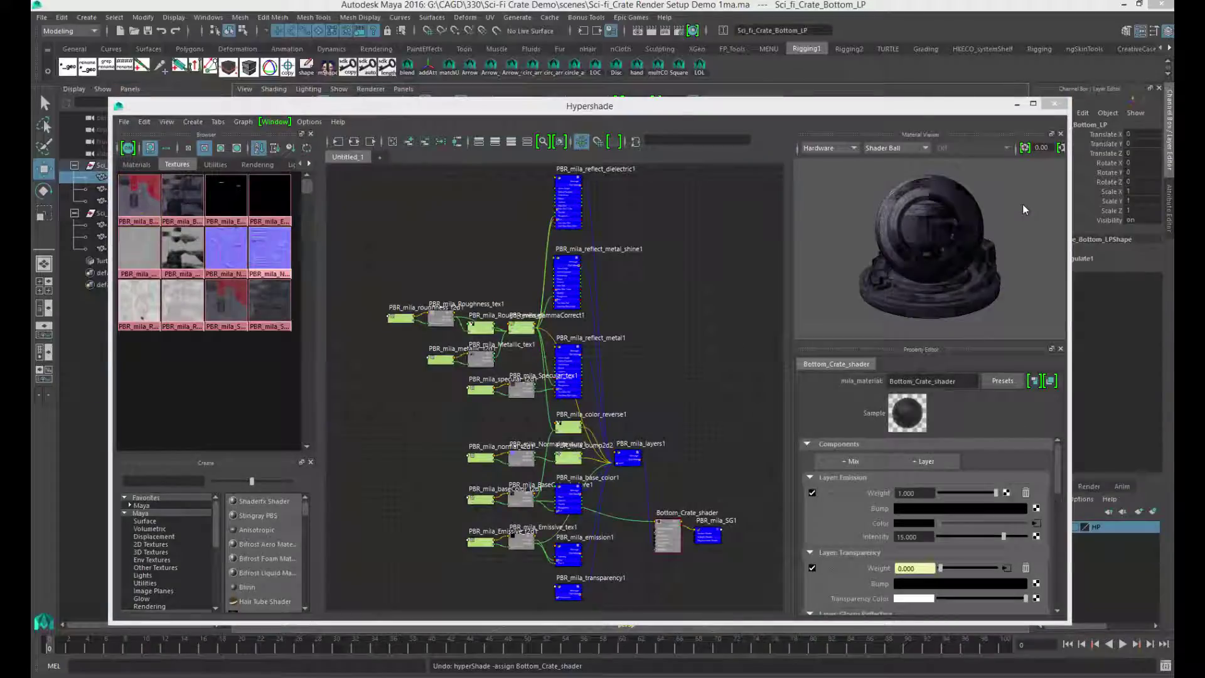
Assign Bottom_Crate_shader to the crate's bottom mesh via Assign Existing Material, then inspect it.
click(1017, 105)
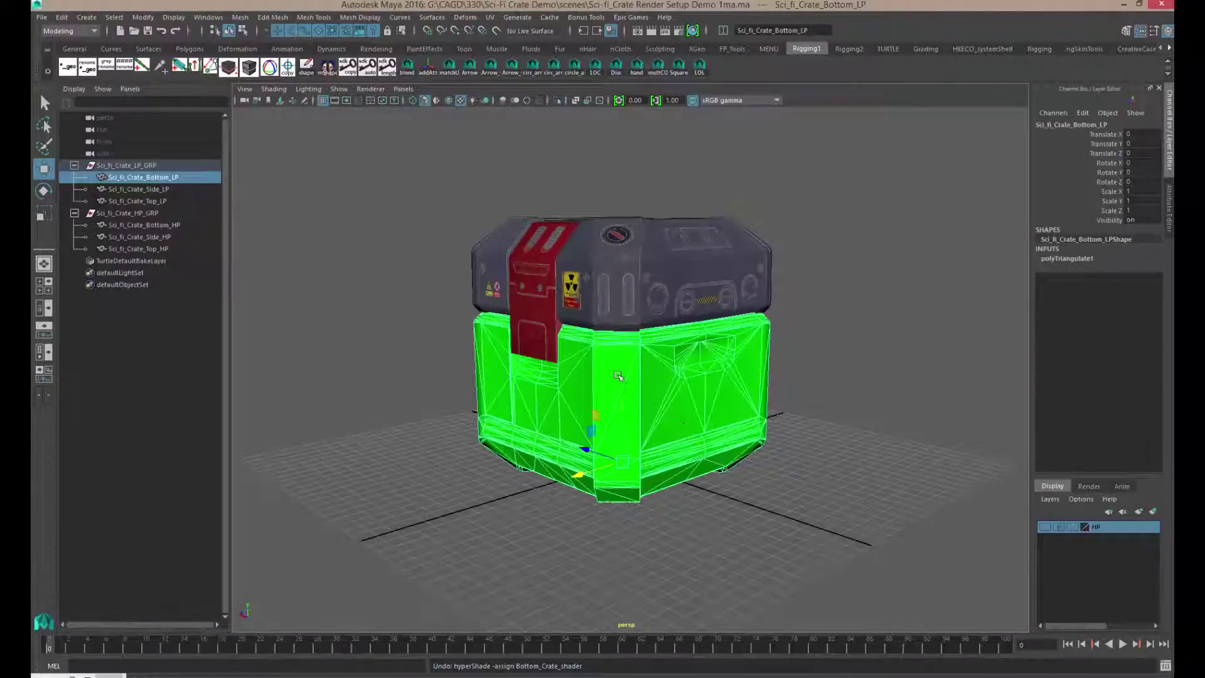
alt+drag(702, 380, 703, 274)
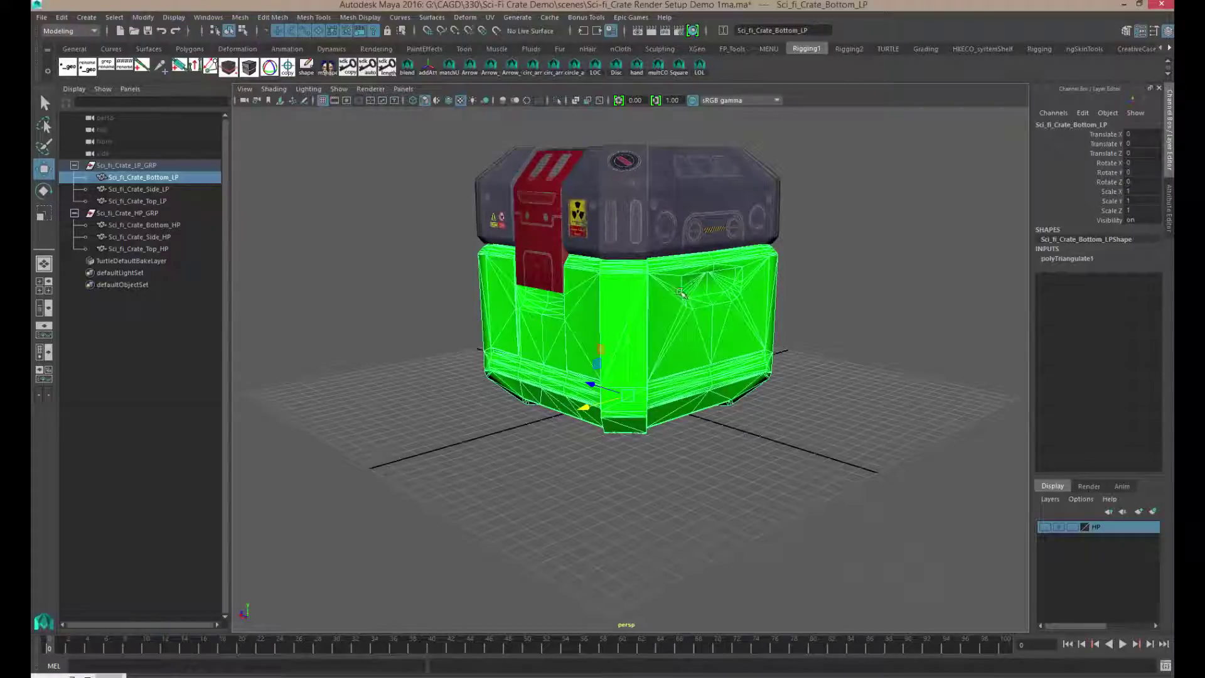
right_click(747, 257)
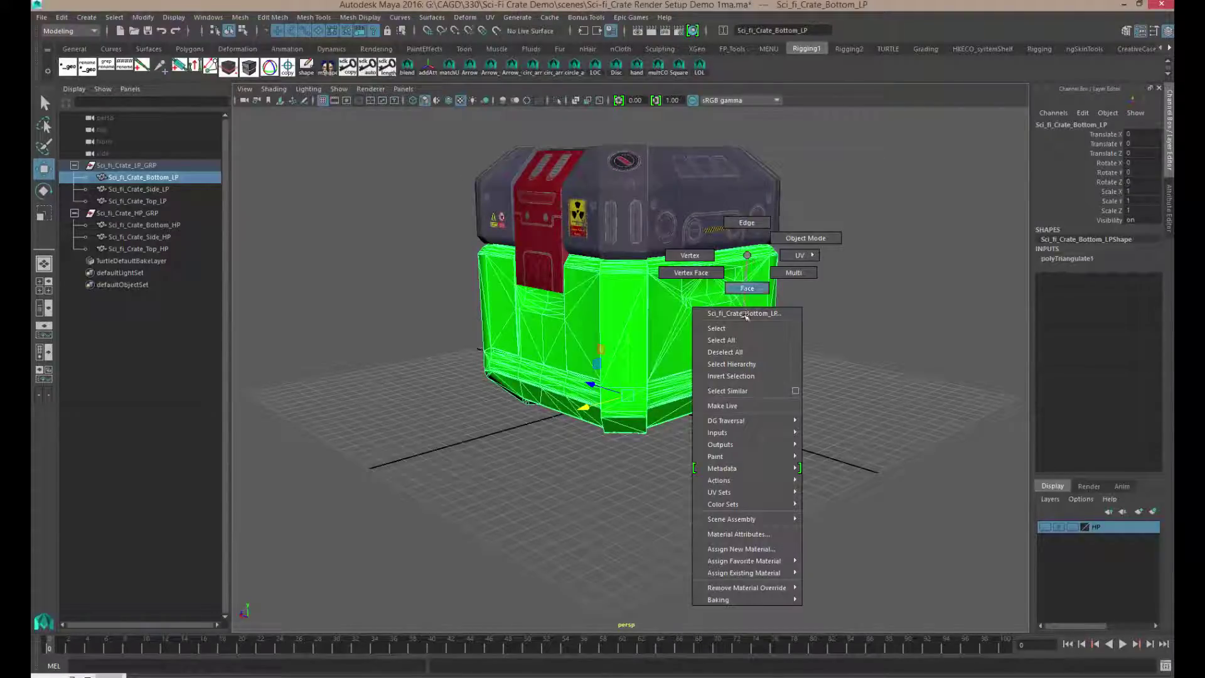
mouse_move(744, 573)
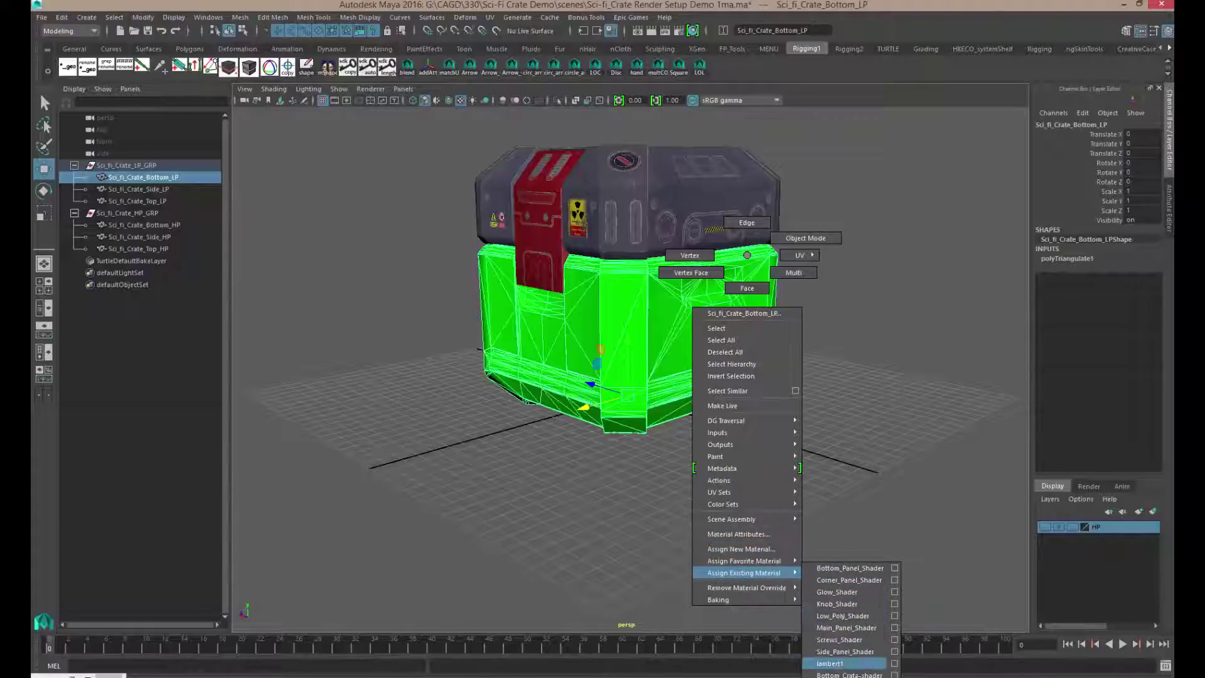
click(861, 675)
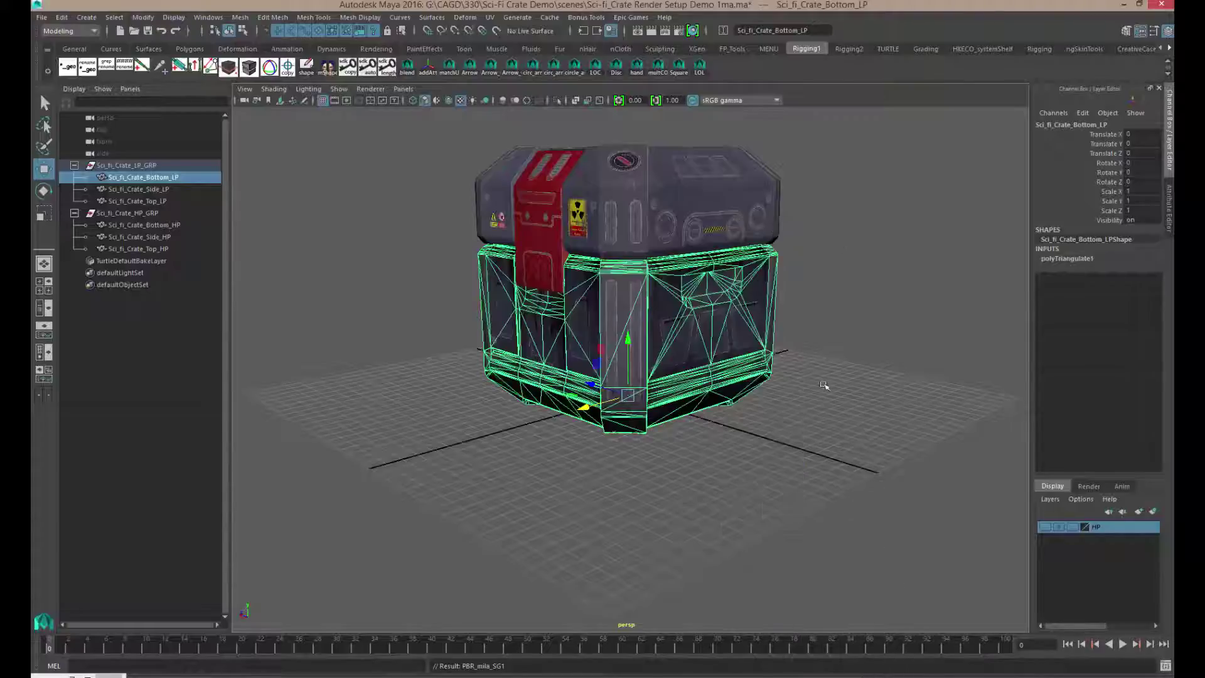
click(848, 377)
alt+drag(856, 307, 813, 370)
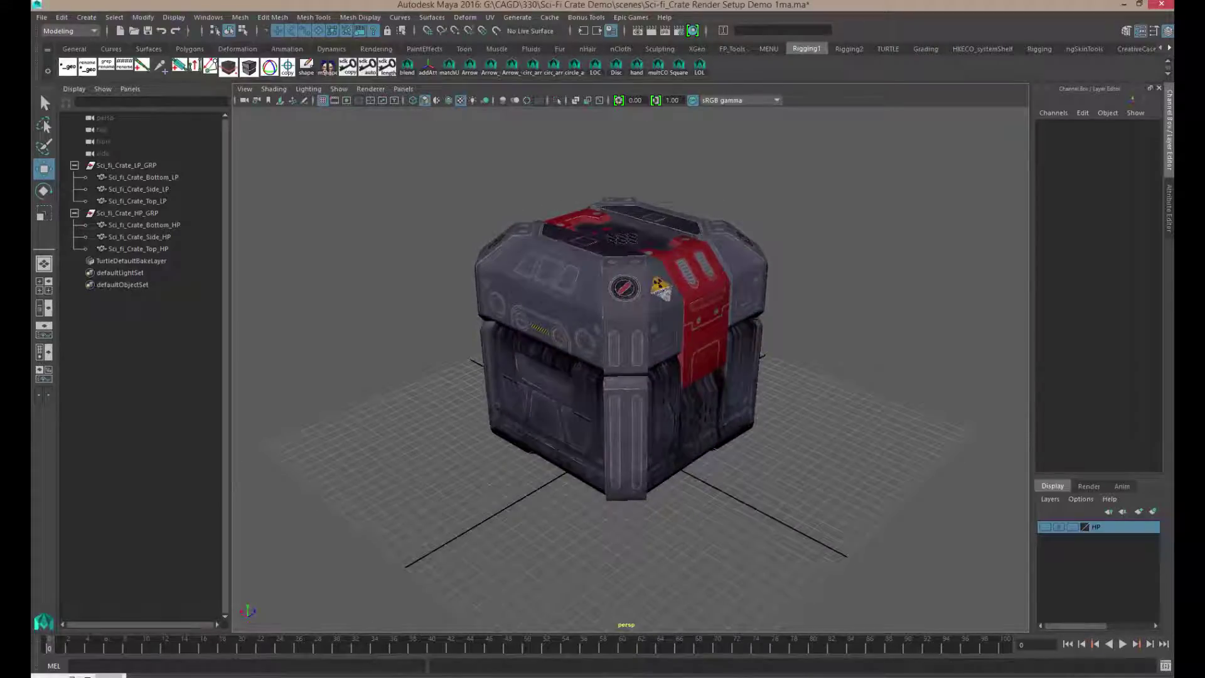